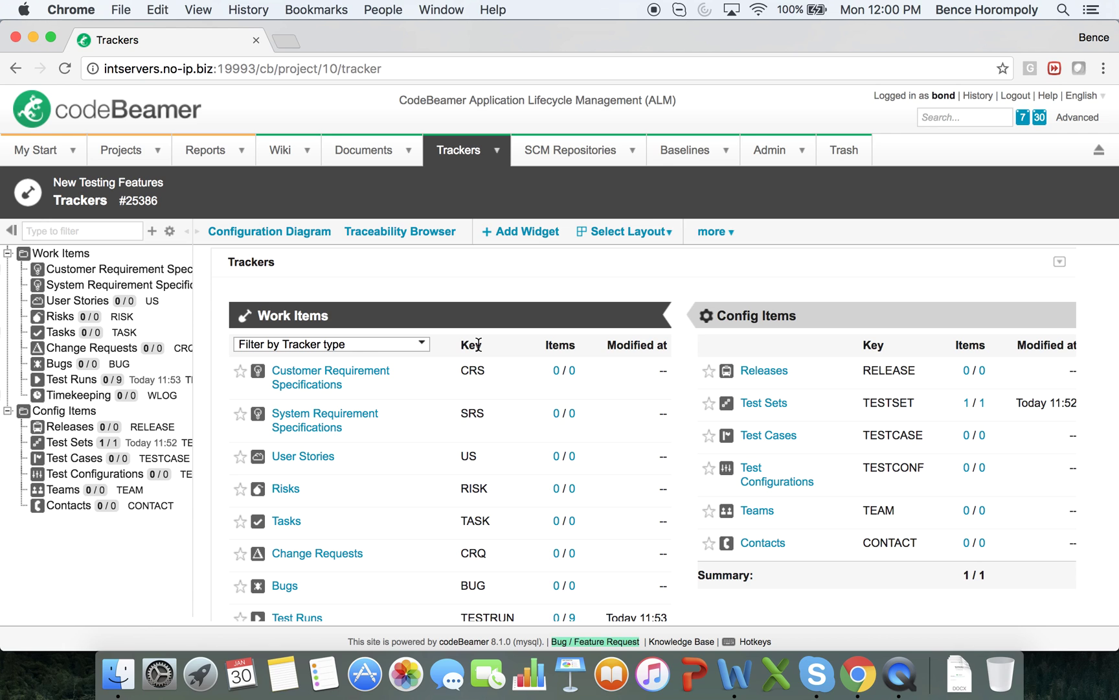
- Open the System Requirement Specifications tracker and start a new requirement
scroll(337, 434, "down", 1)
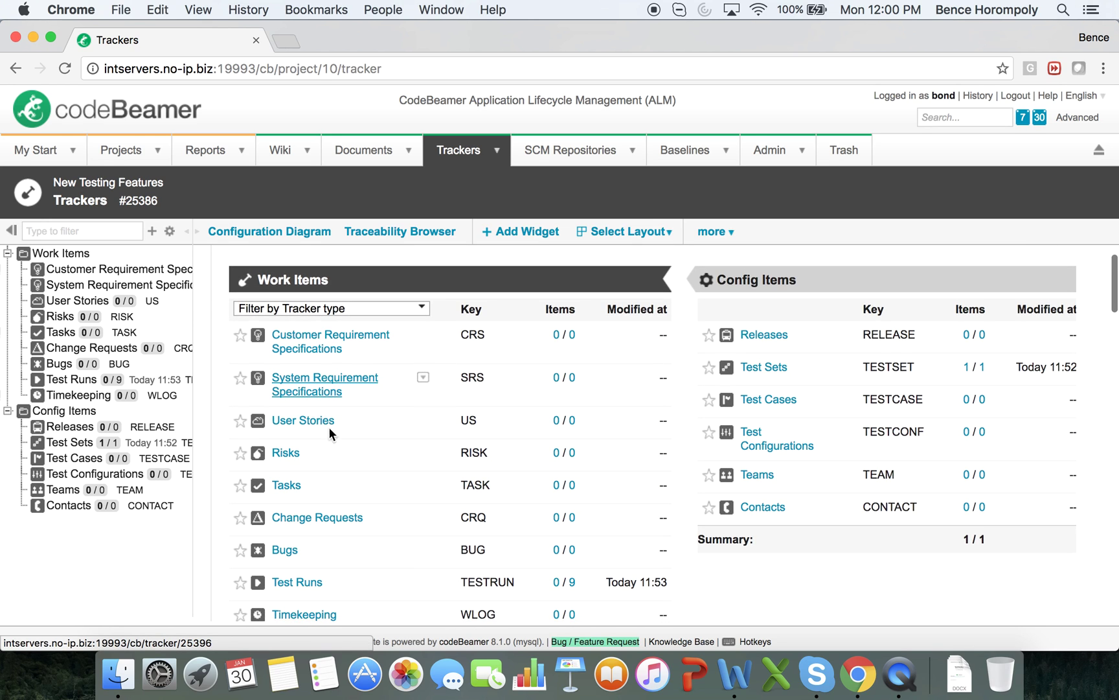
left_click(312, 392)
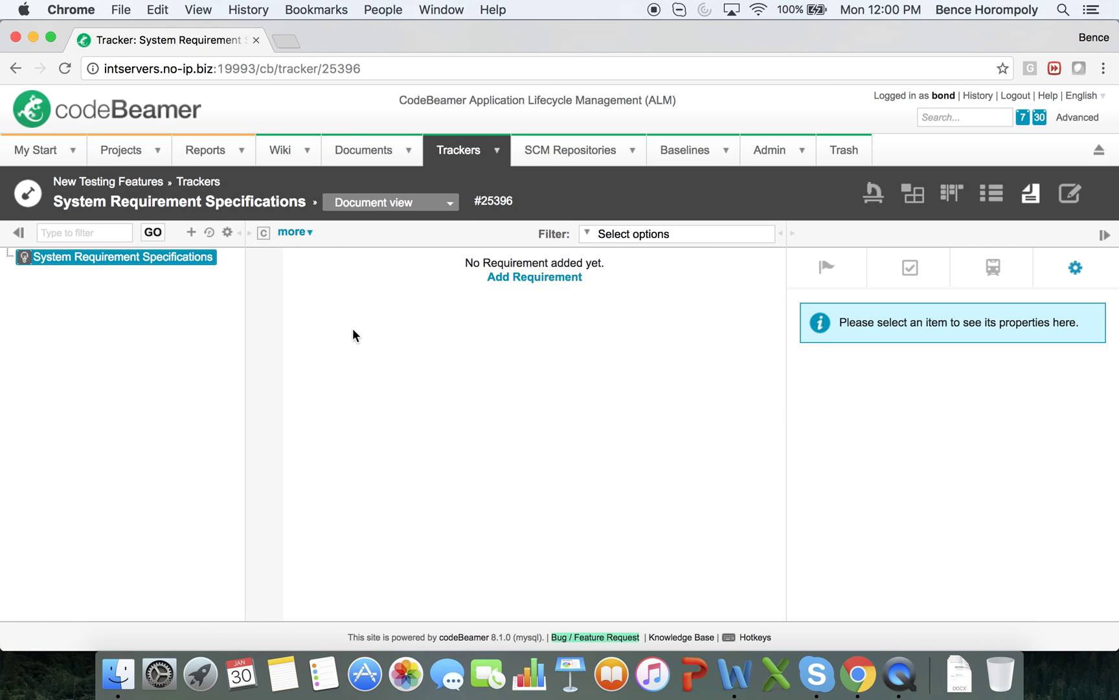
left_click(513, 281)
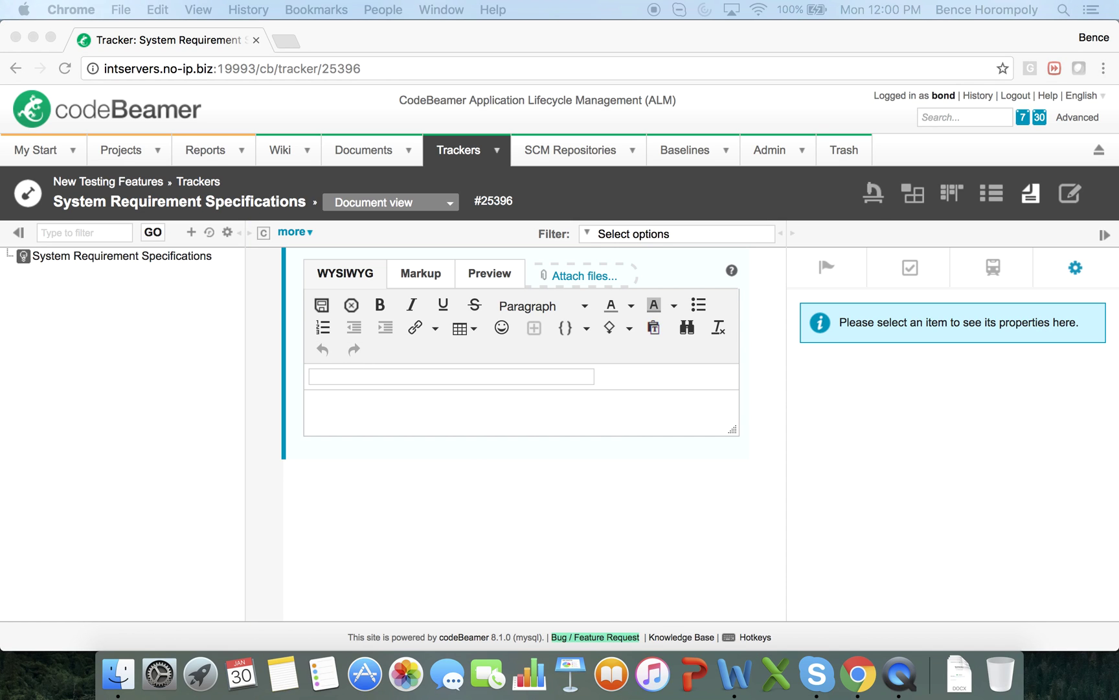
- Enter the title 'The device should automatically switch off after some time' and its description
left_click(409, 377)
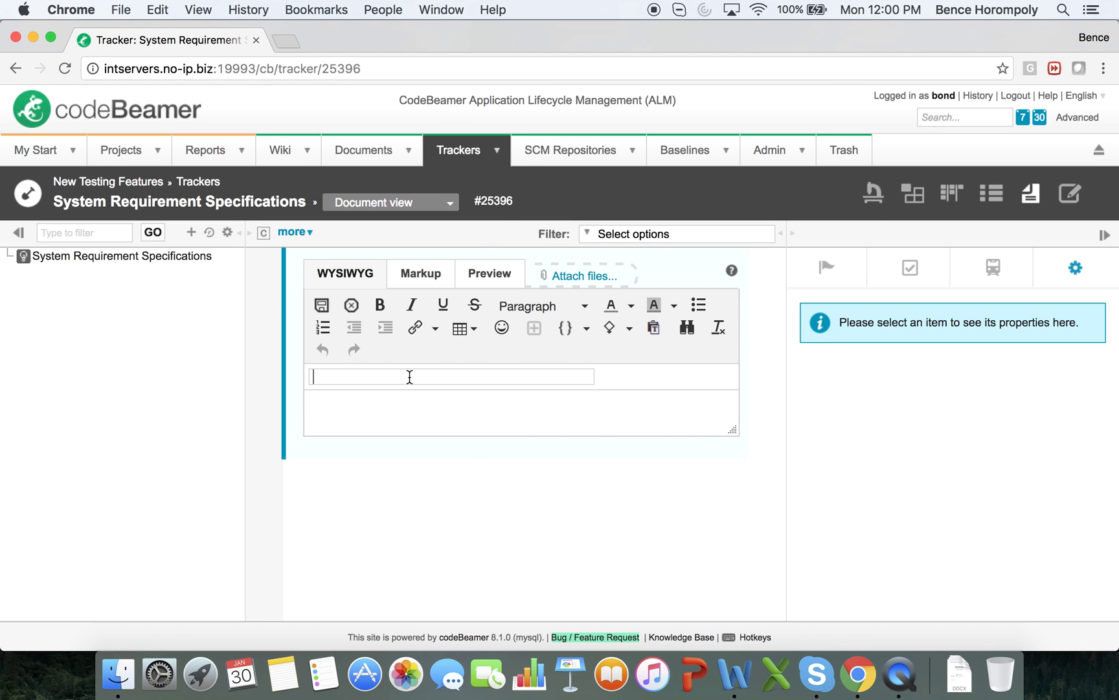
type("should automatically switch off after some time")
key("super+a")
key("super+v")
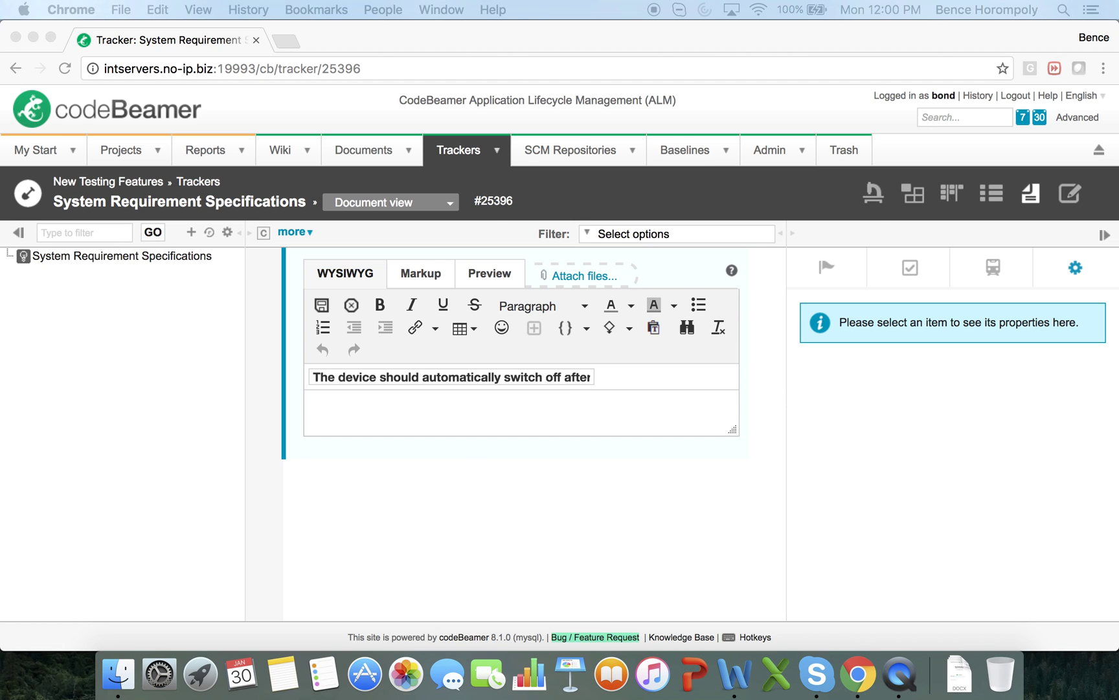
left_click(402, 409)
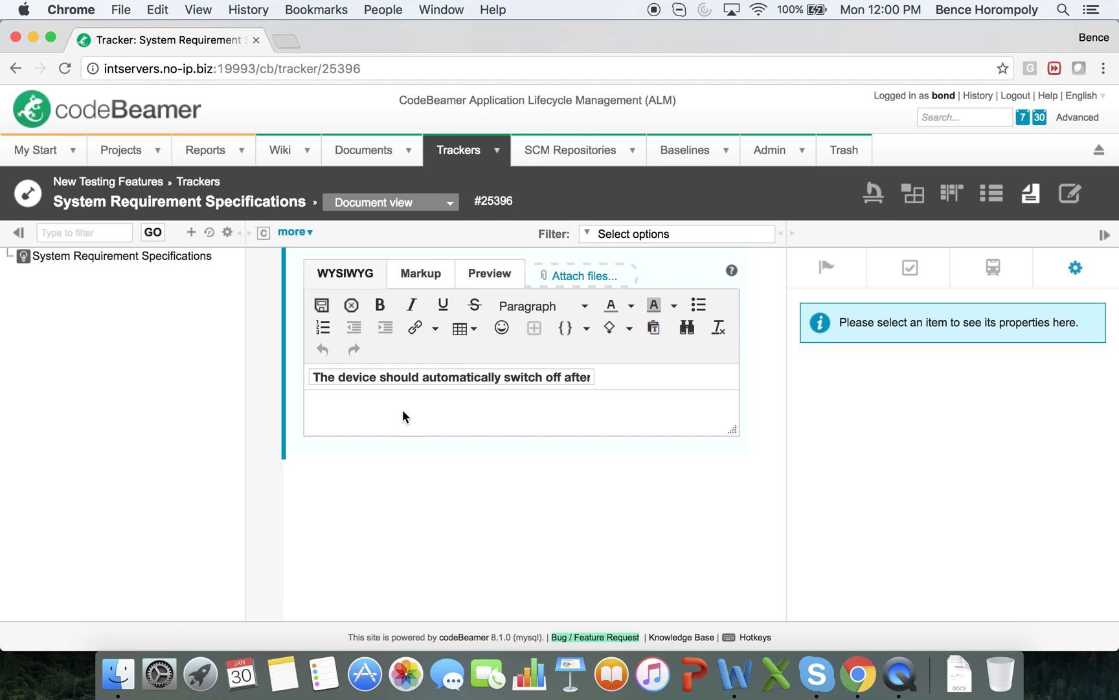
type("Depending on some configurable data the device should switch off automatically.")
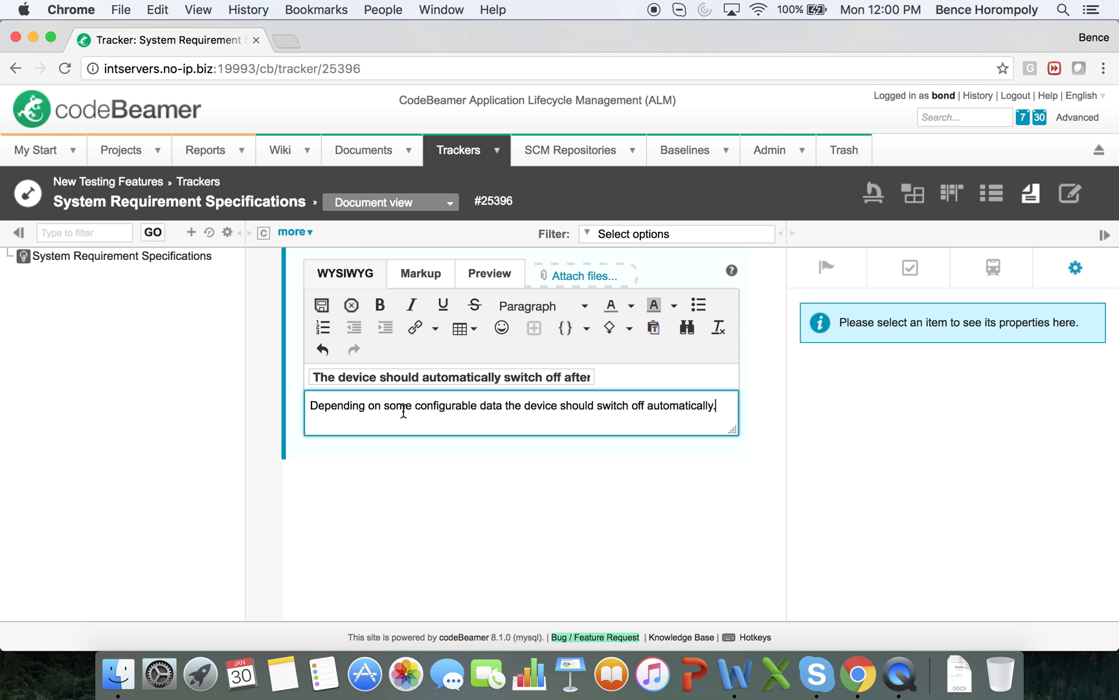
- Embed main_devicex.jpg in the description, save requirement 1, and open a blank new-item editor
left_click(586, 277)
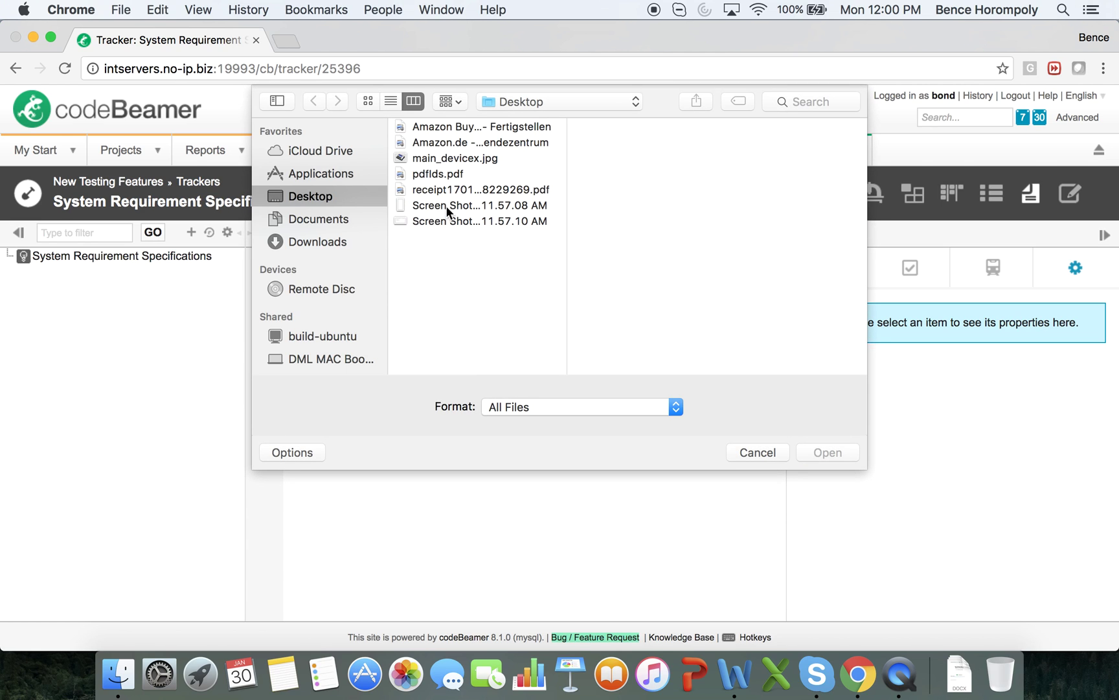
double_click(465, 157)
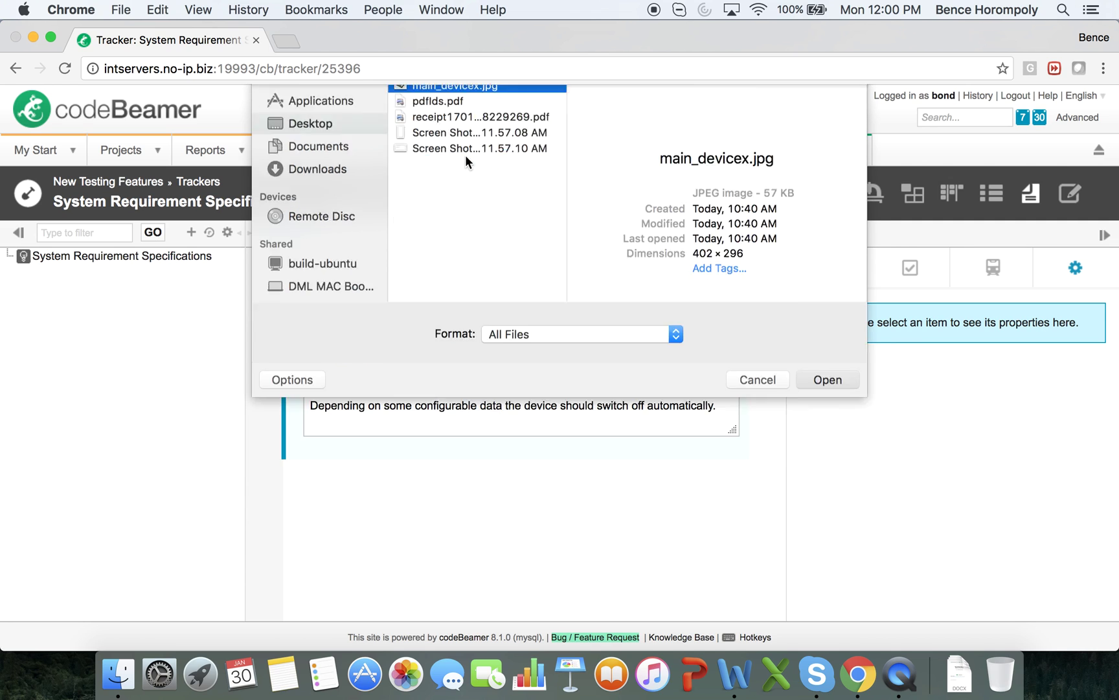
left_click(324, 309)
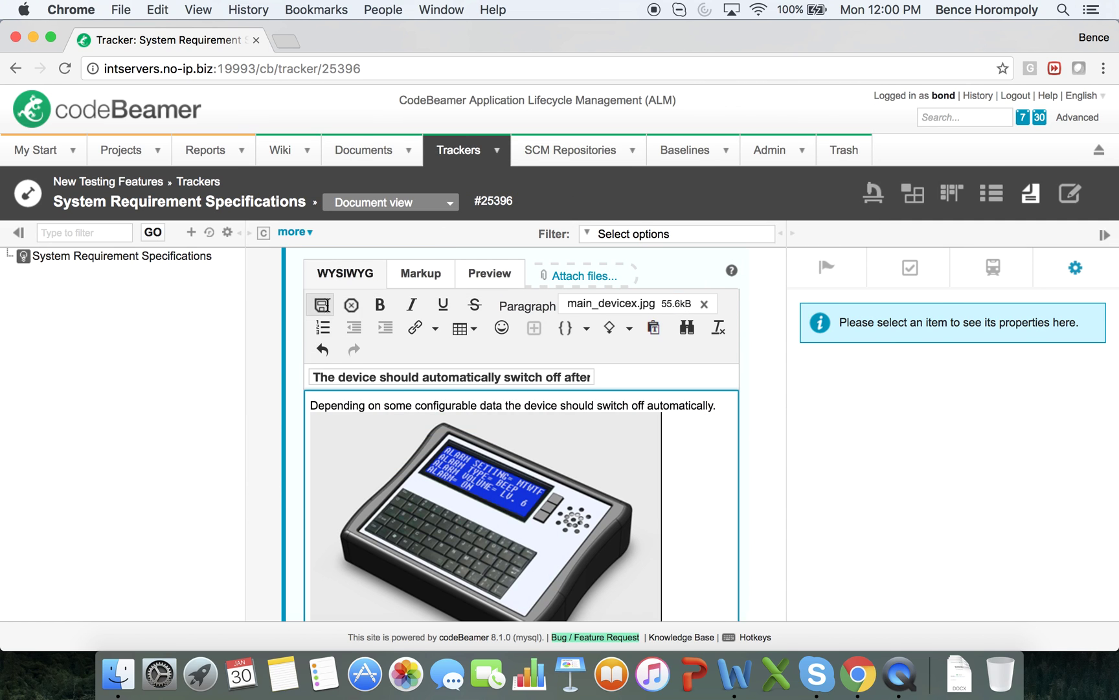
left_click(146, 258)
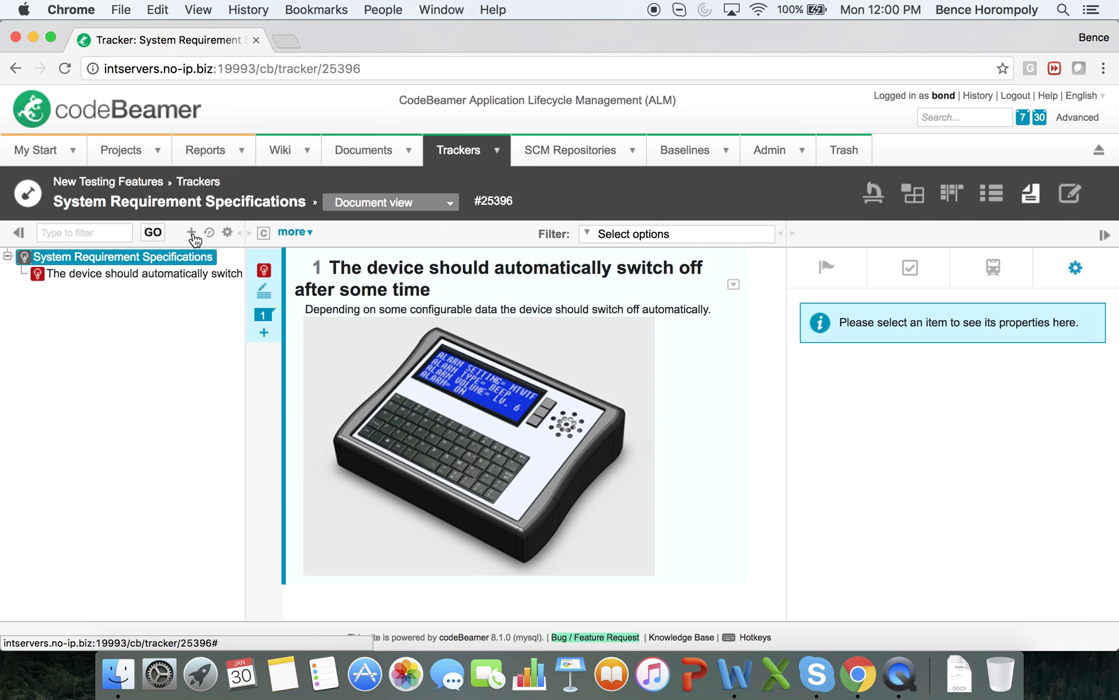
left_click(191, 232)
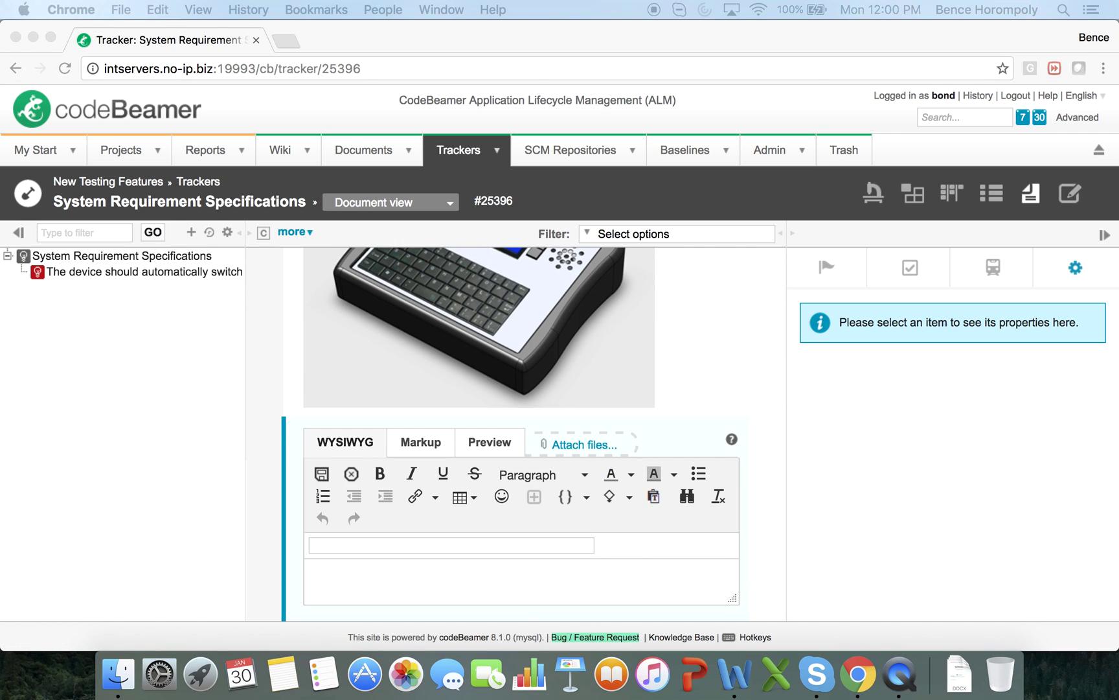
- Save requirement 2 on measuring distance more accurately, with its distance-and-temperature description, and check test coverage
left_click(359, 543)
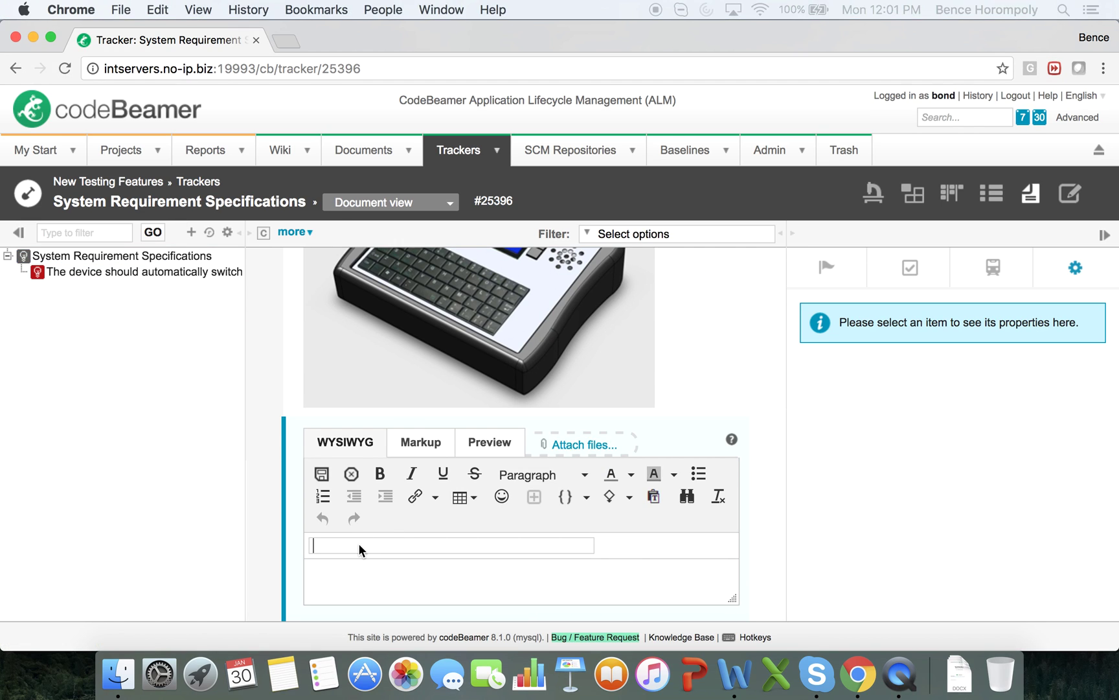
left_click(755, 400)
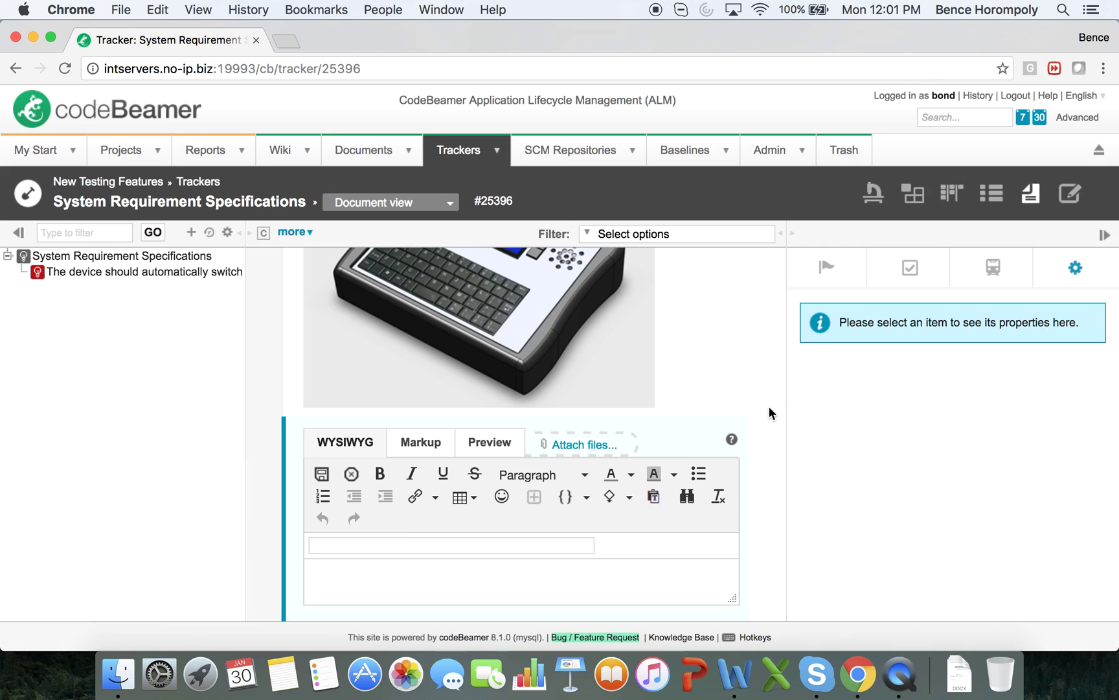
key("super+v")
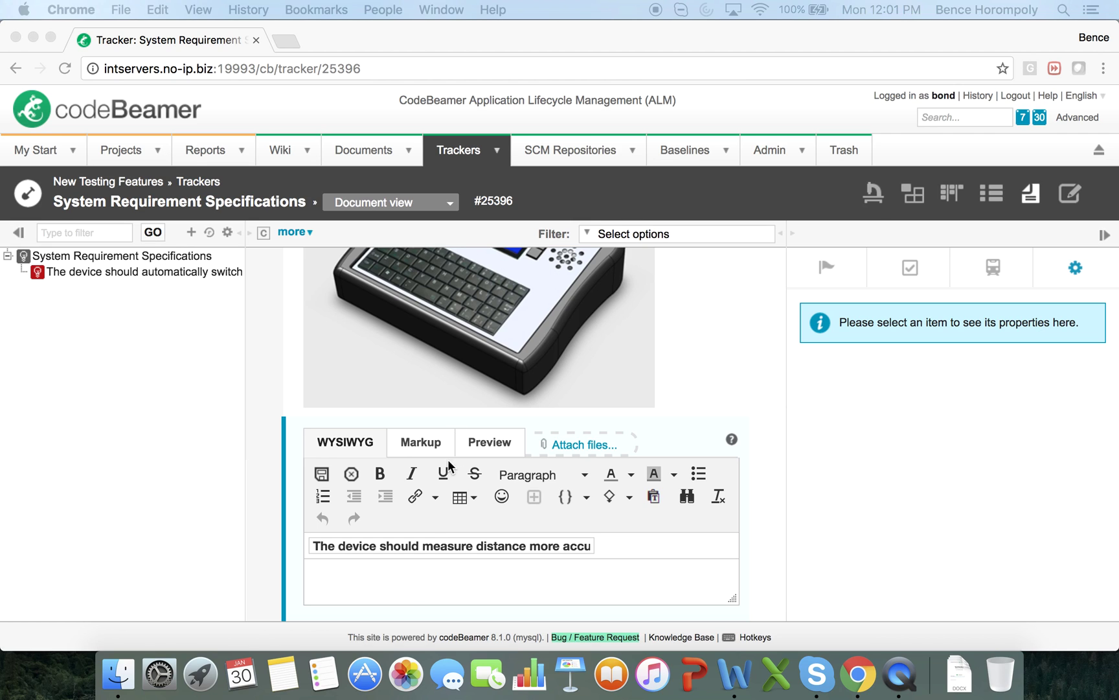
left_click(421, 583)
type("Depending on distance and temperature the device should measure accurately.")
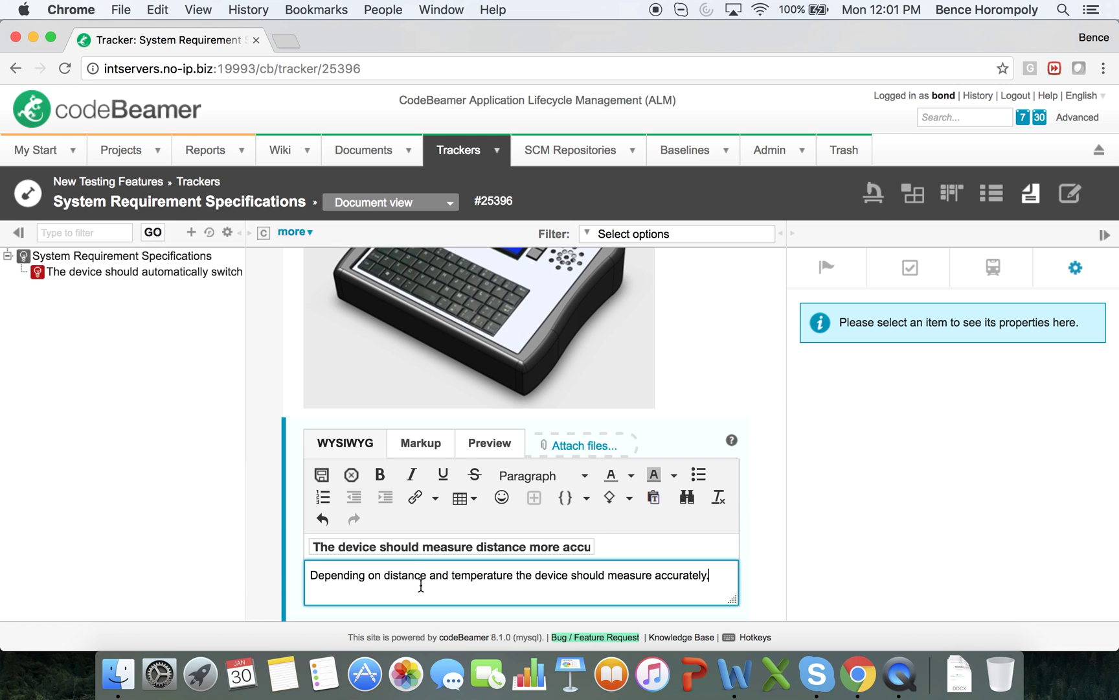
left_click(321, 474)
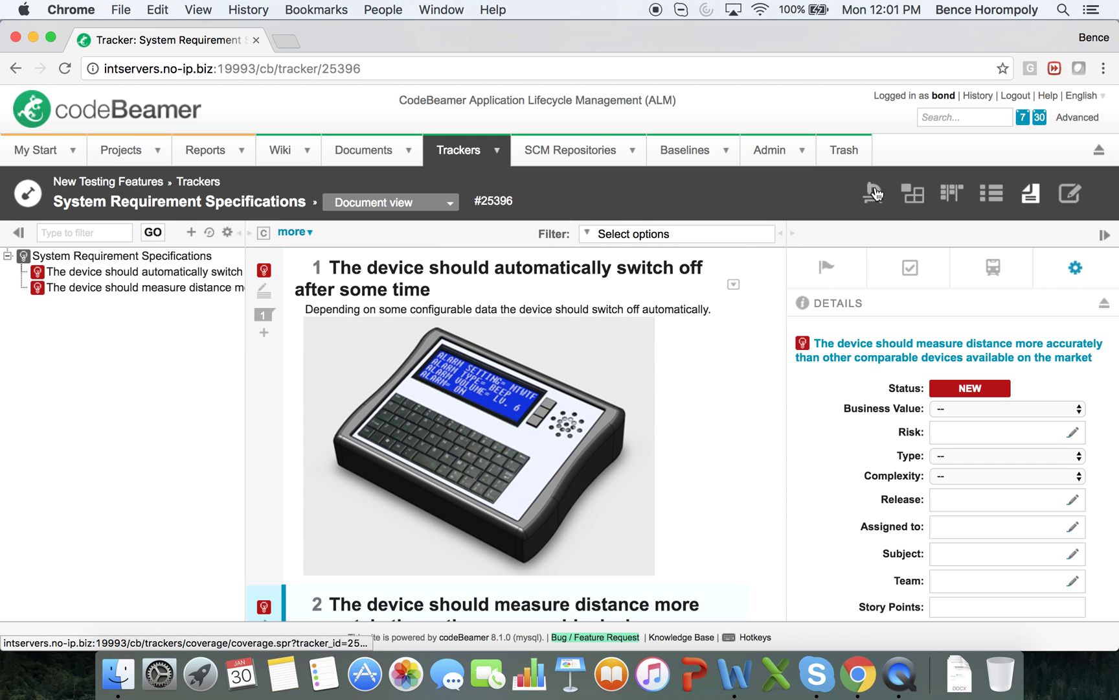
left_click(873, 193)
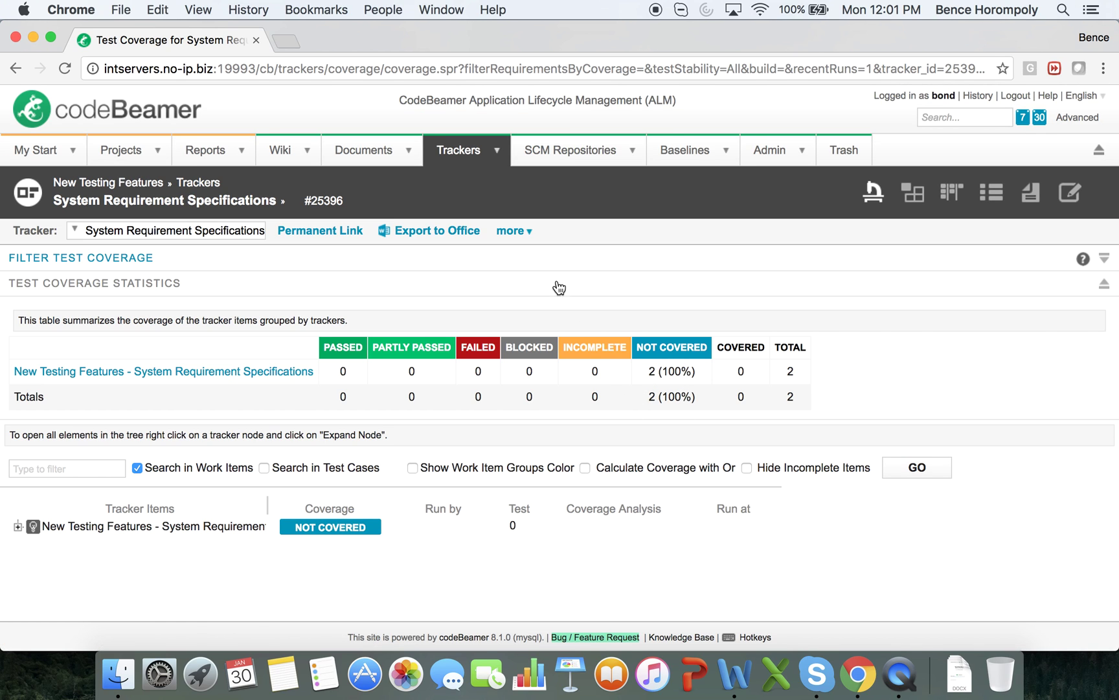
- Back in System Requirement Specifications, create a Test Cases item verifying the automatic switch-off requirement
left_click(500, 151)
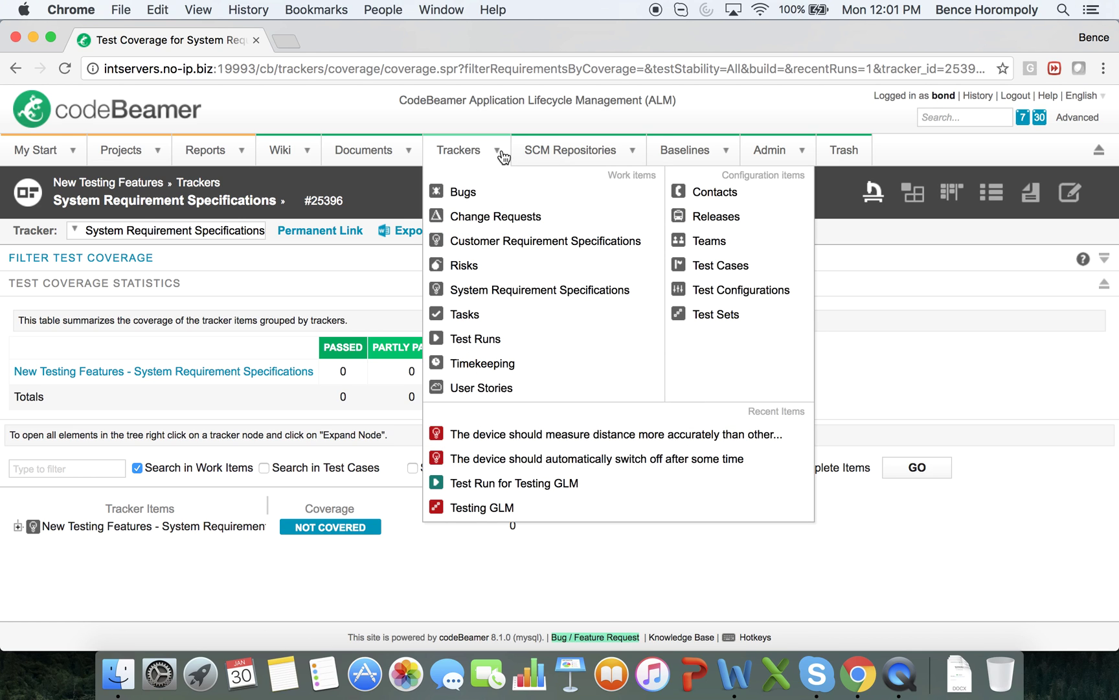
left_click(532, 292)
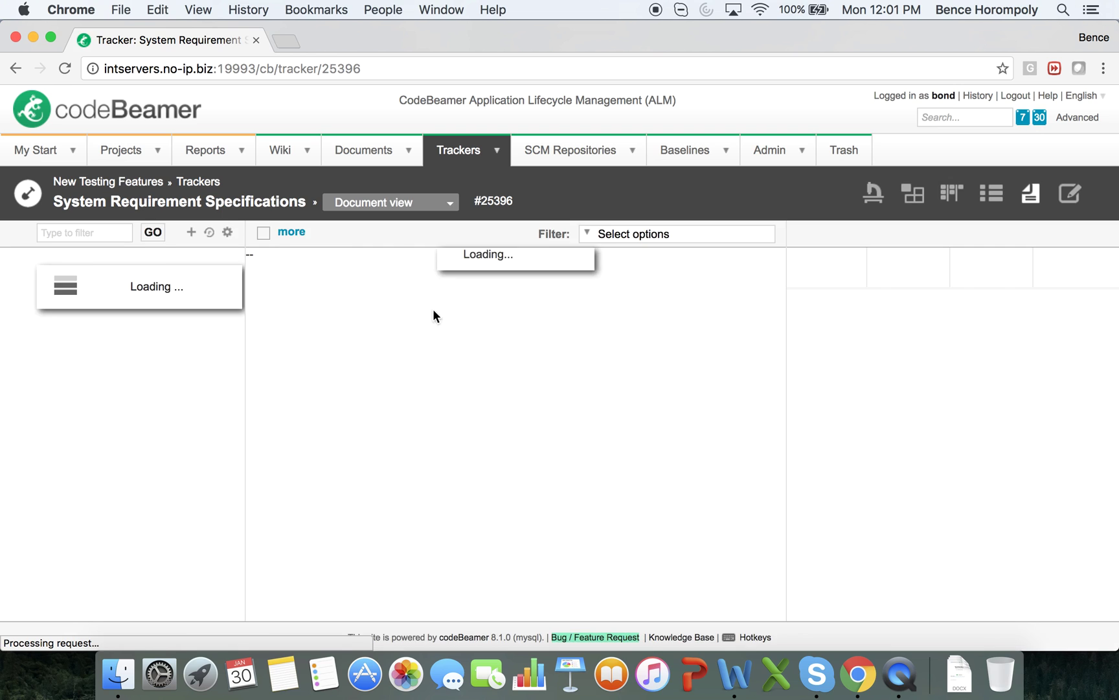
left_click(263, 336)
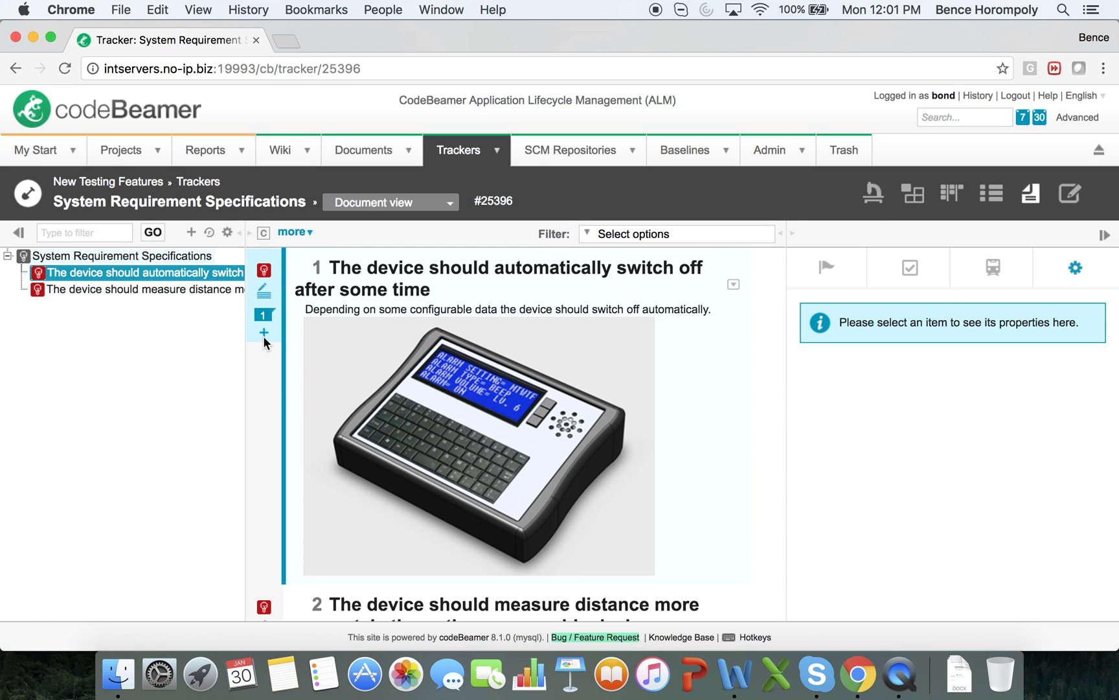
left_click(264, 332)
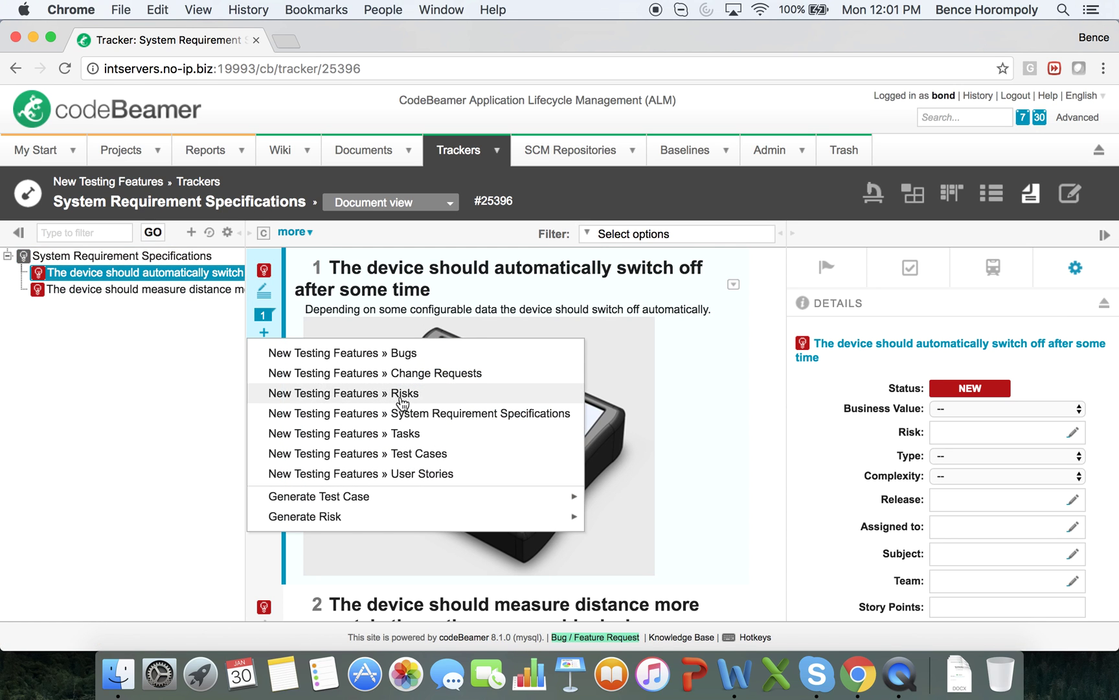
left_click(421, 453)
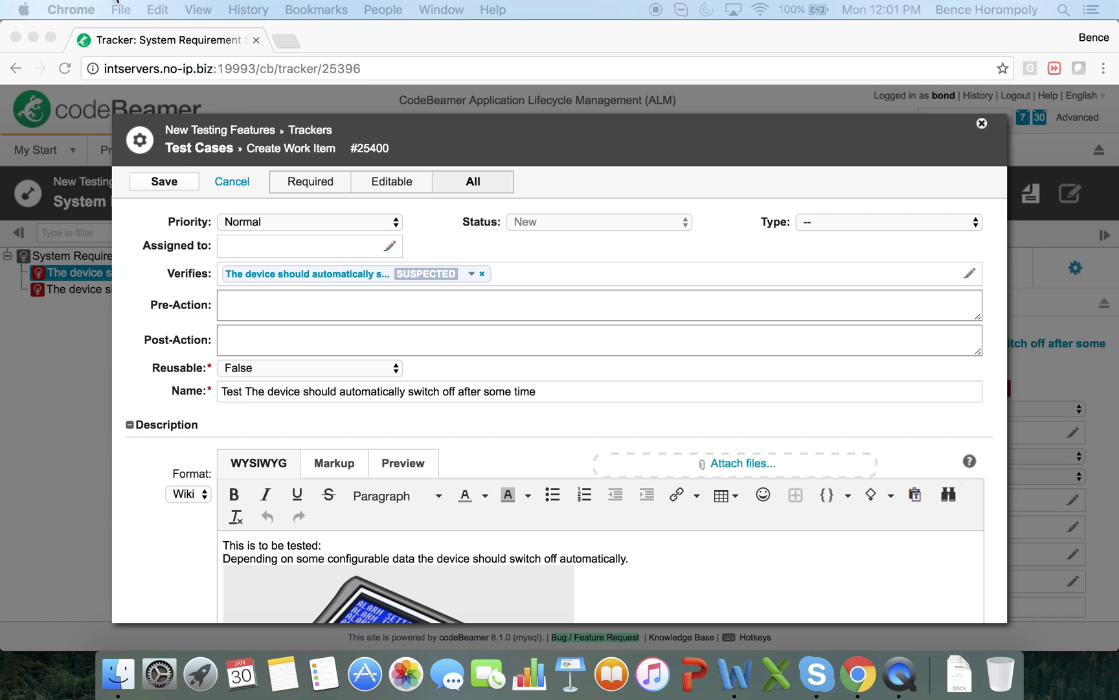
- Rename the test case to 'Testing Automatic Switch Off' and expand Test Parameters
triple_click(310, 389)
type("Testing Automatic Switch Off")
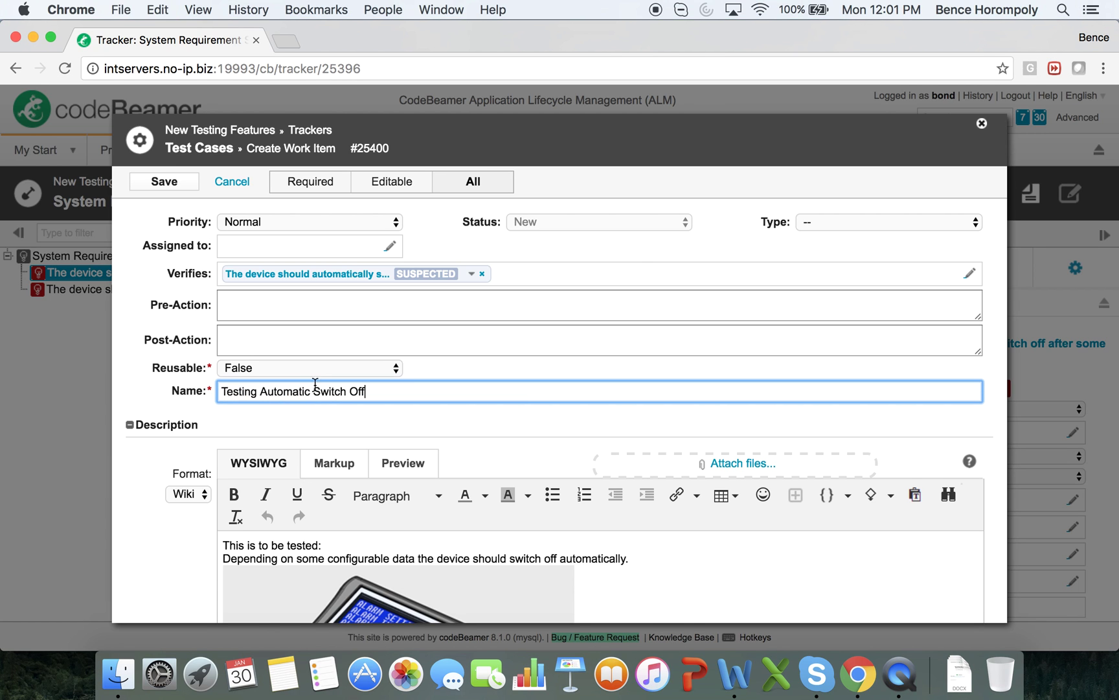
scroll(372, 443, "down", 2)
scroll(372, 443, "down", 10)
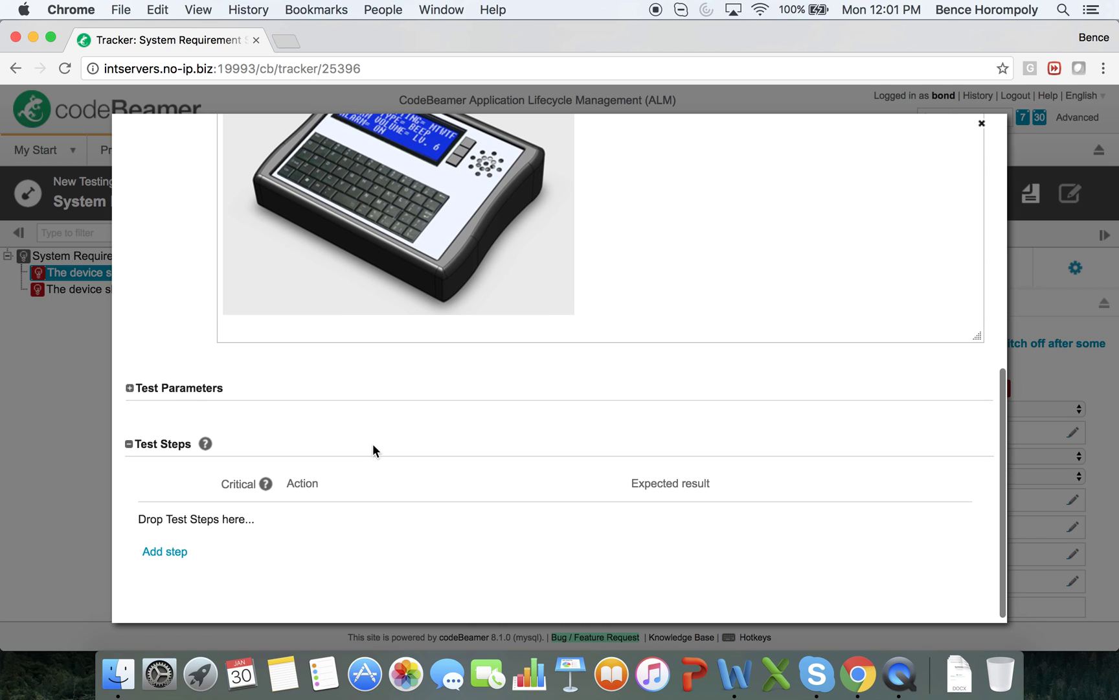
left_click(129, 388)
scroll(483, 439, "down", 1)
scroll(483, 439, "down", 5)
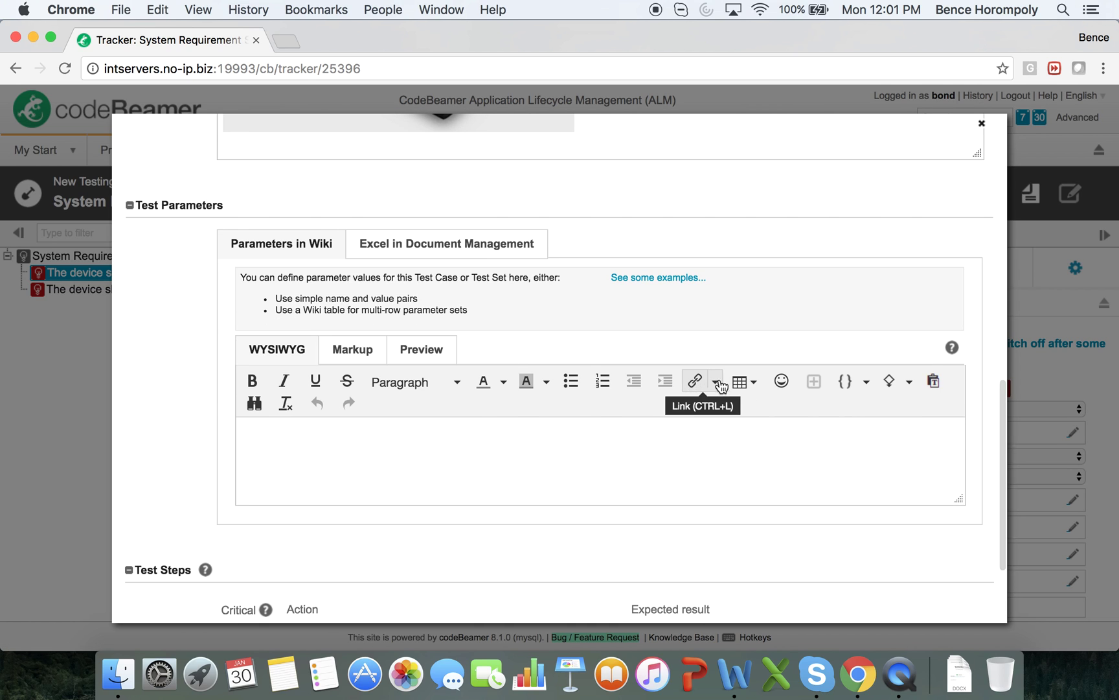
- Insert a 2x3 parameter table with Model/Time headers, T1 at 20 sec and T2 at 15 sec
left_click(743, 381)
mouse_move(774, 421)
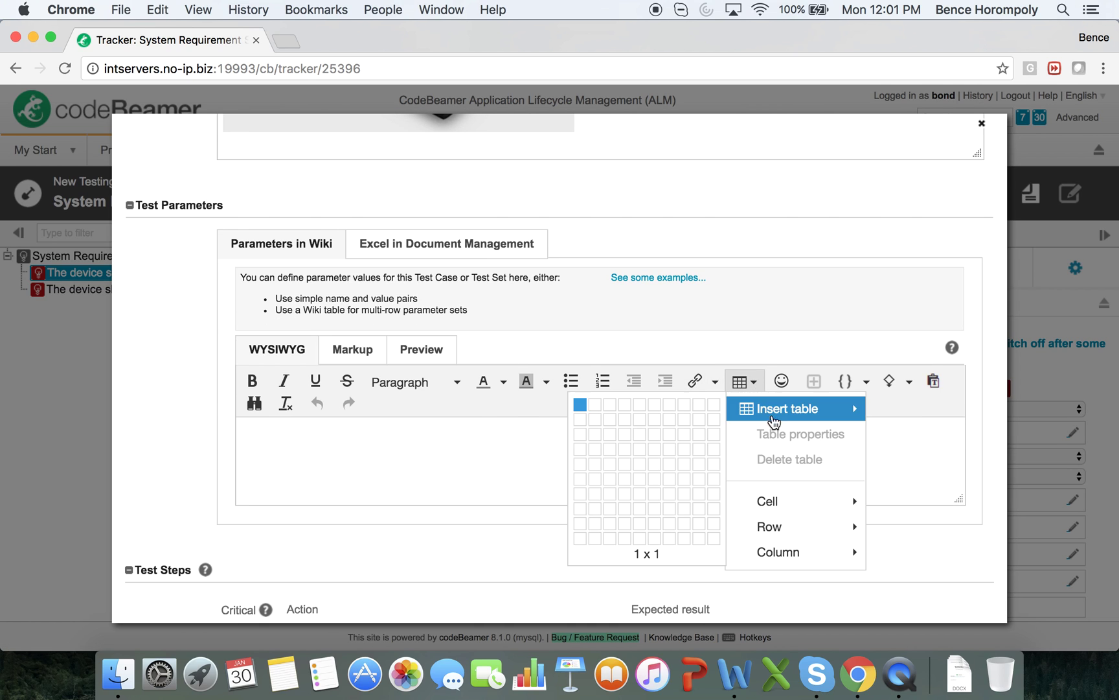
left_click(697, 444)
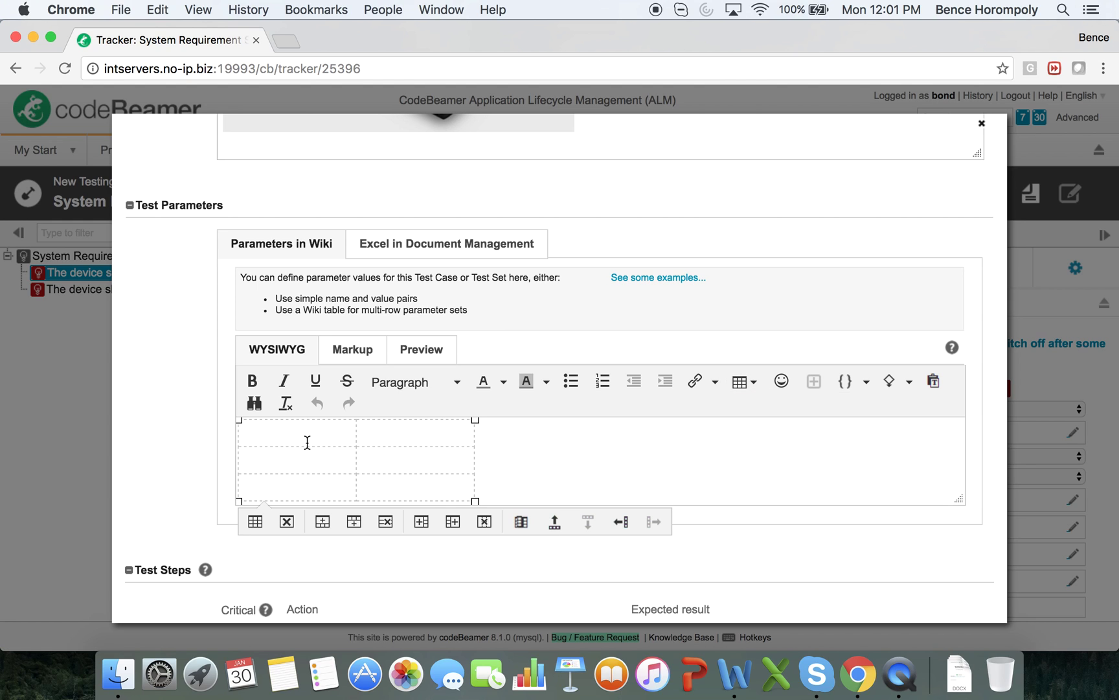
type("Model")
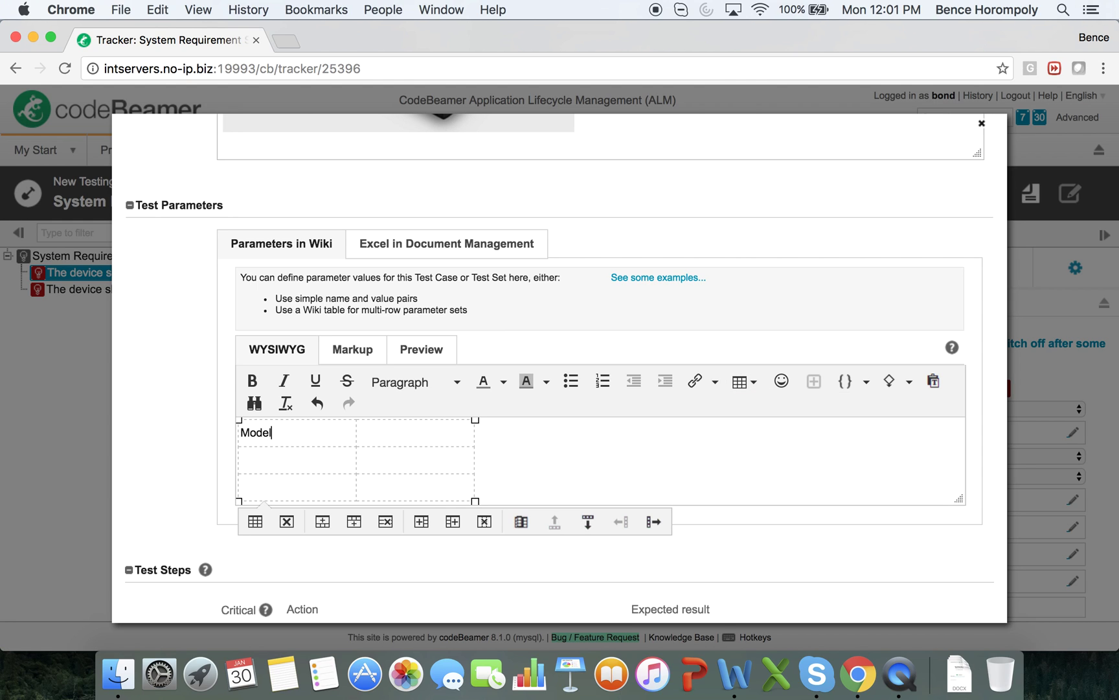
key("Tab")
type("Time")
key("Tab")
key("Tab")
type("20 sec")
key("Tab")
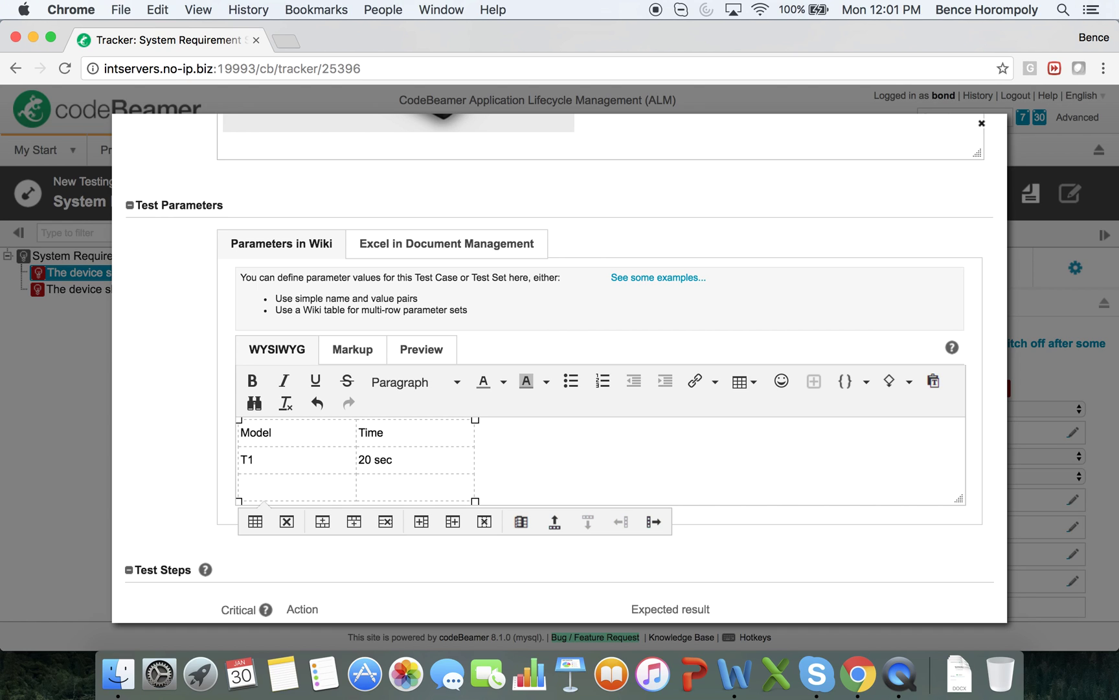
key("Tab")
type("15 sec")
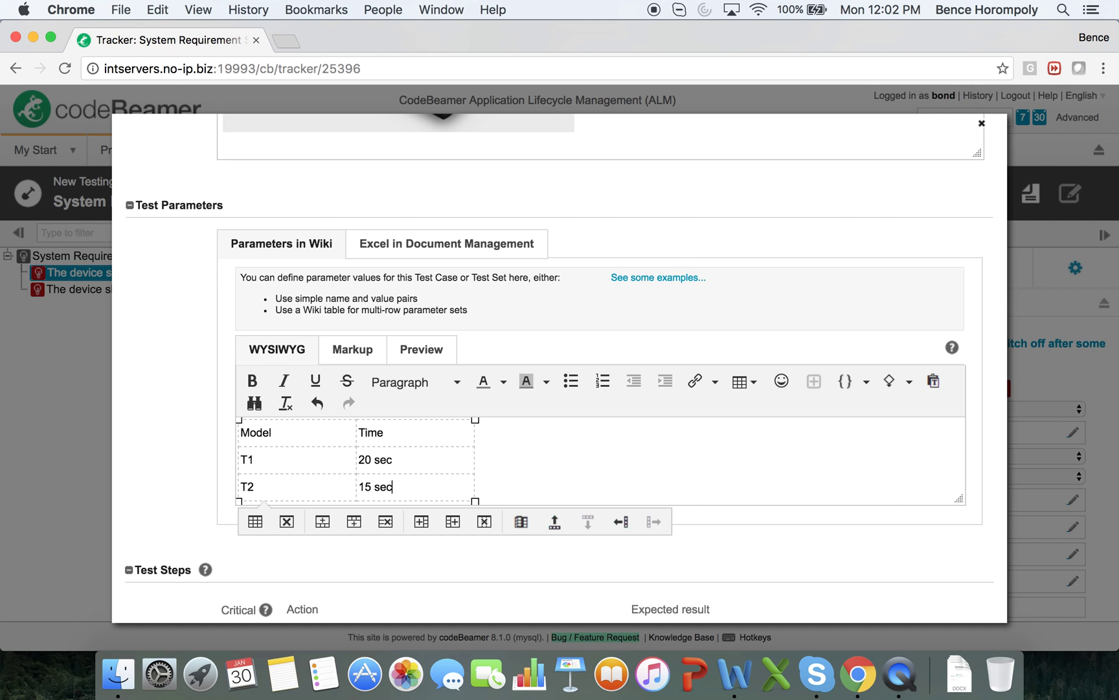
scroll(273, 458, "down", 3)
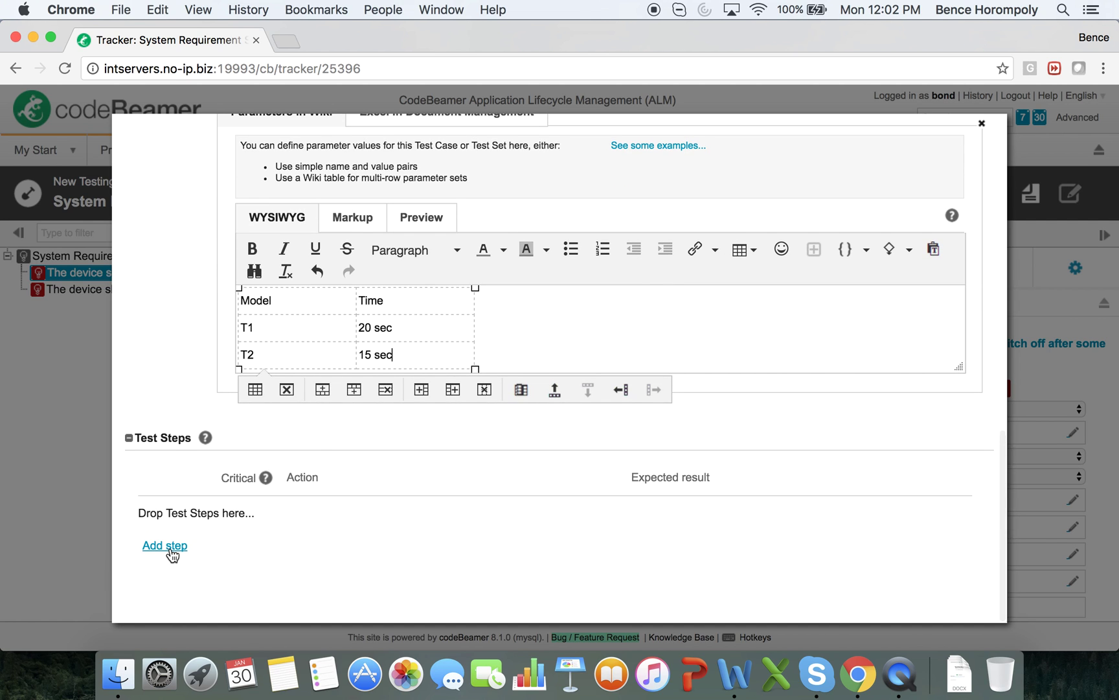
left_click(170, 550)
- Fill step 1 with action 'Switch on device model: ${Model}' and expected result 'Device is on'
scroll(365, 512, "down", 2)
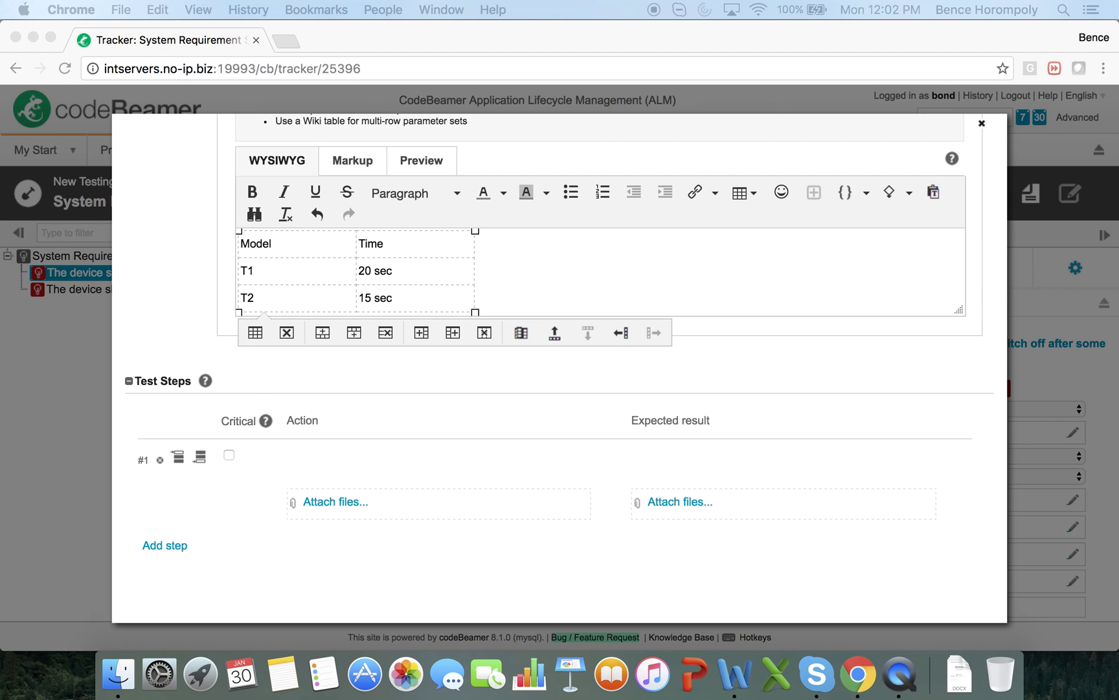
left_click(347, 463)
type("1. Switch on device model: ${Model}")
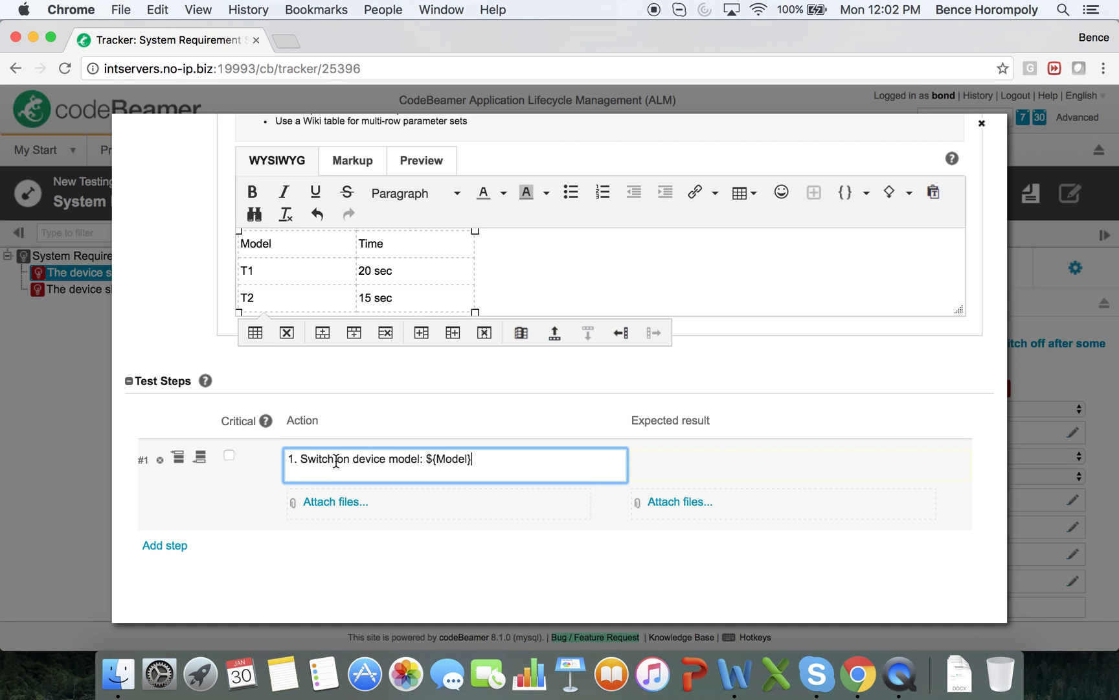
left_click(297, 459)
key("BackSpace")
key("BackSpace")
key("BackSpace")
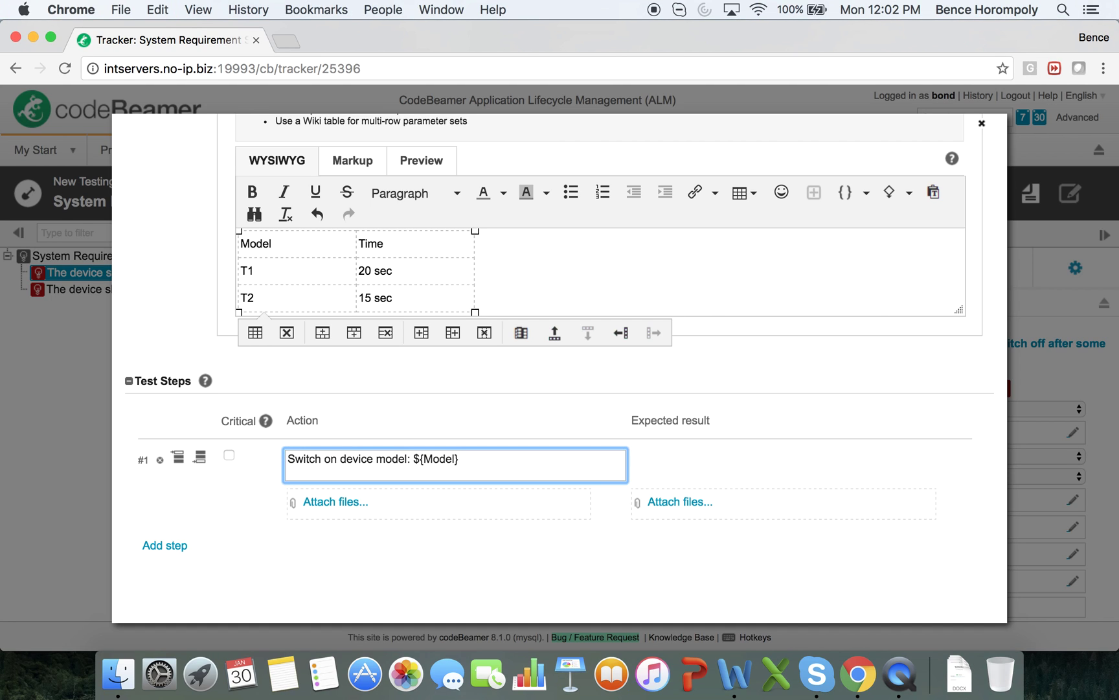
left_click(758, 460)
type("Device is on")
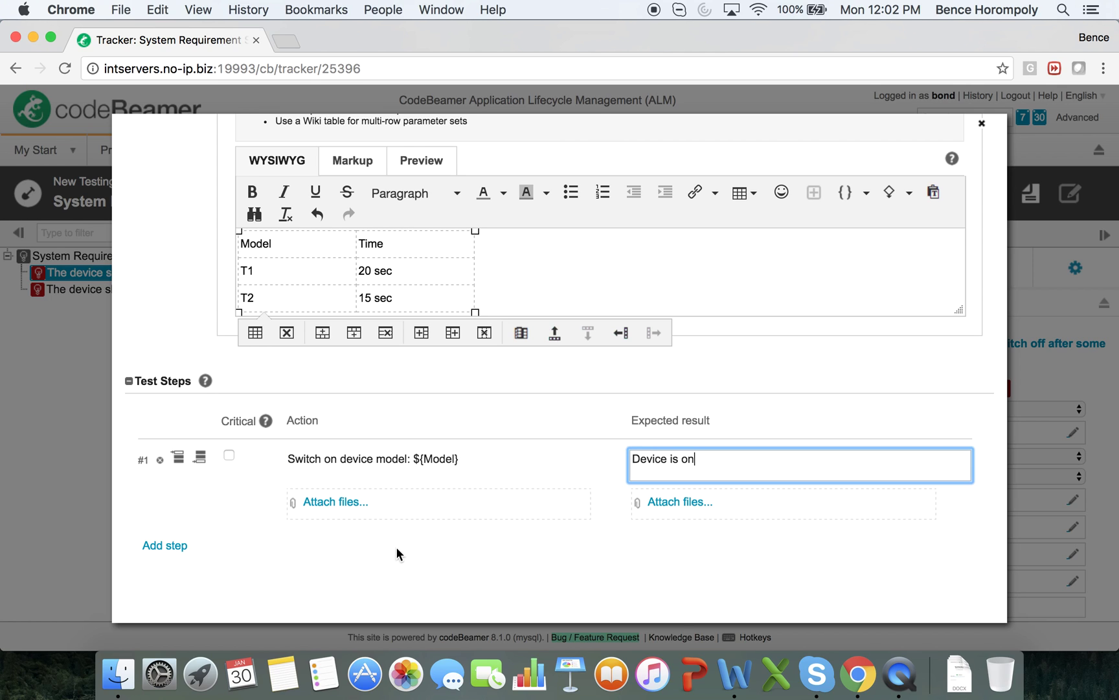
- Add step 2 'Wait for ${Time}' expecting 'Display and Laser are off'
left_click(165, 546)
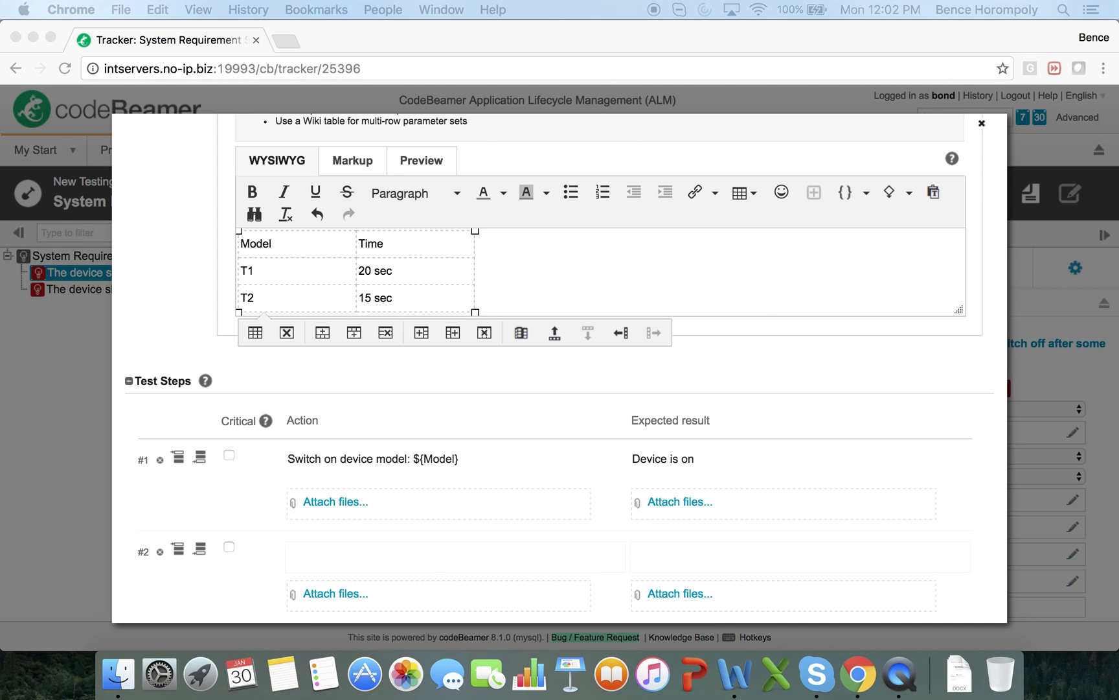
left_click(422, 554)
type("2. Wait for ${Time}")
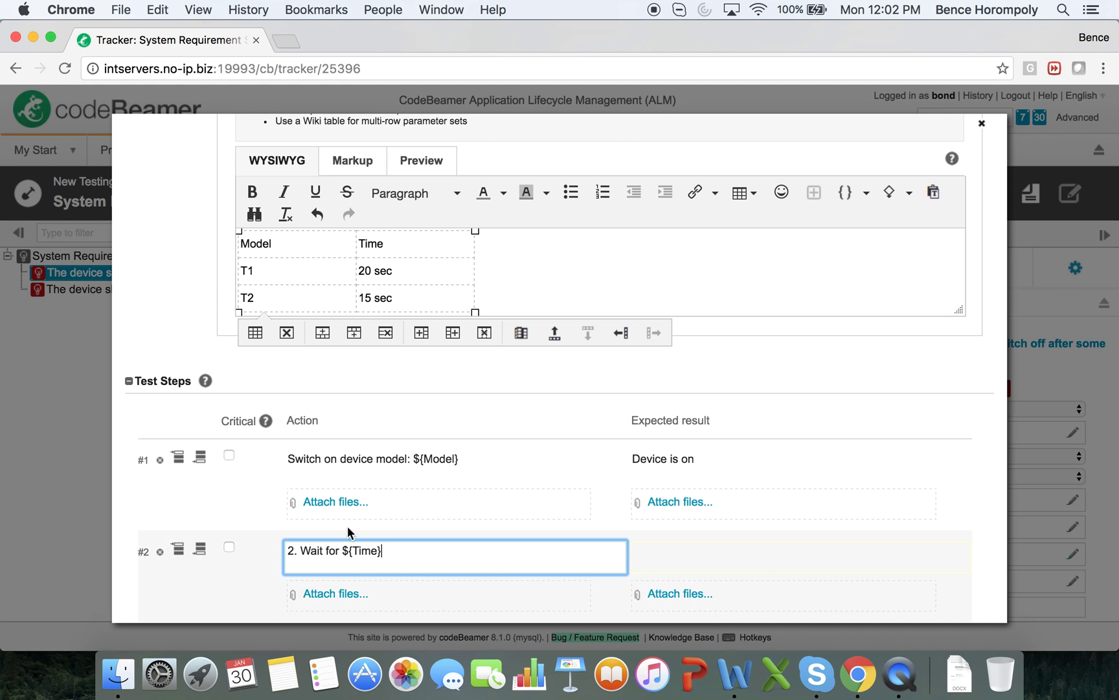
key("super+Left")
key("Right")
key("Right")
key("Delete")
key("BackSpace")
key("BackSpace")
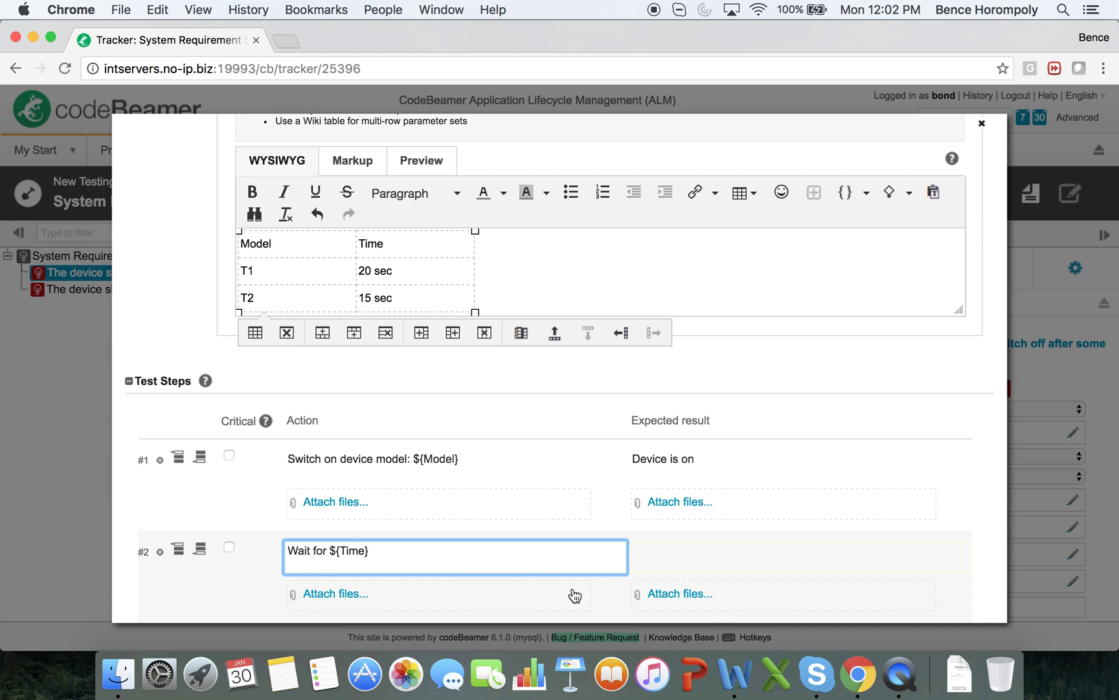
left_click(657, 568)
type("Display and Laser are off")
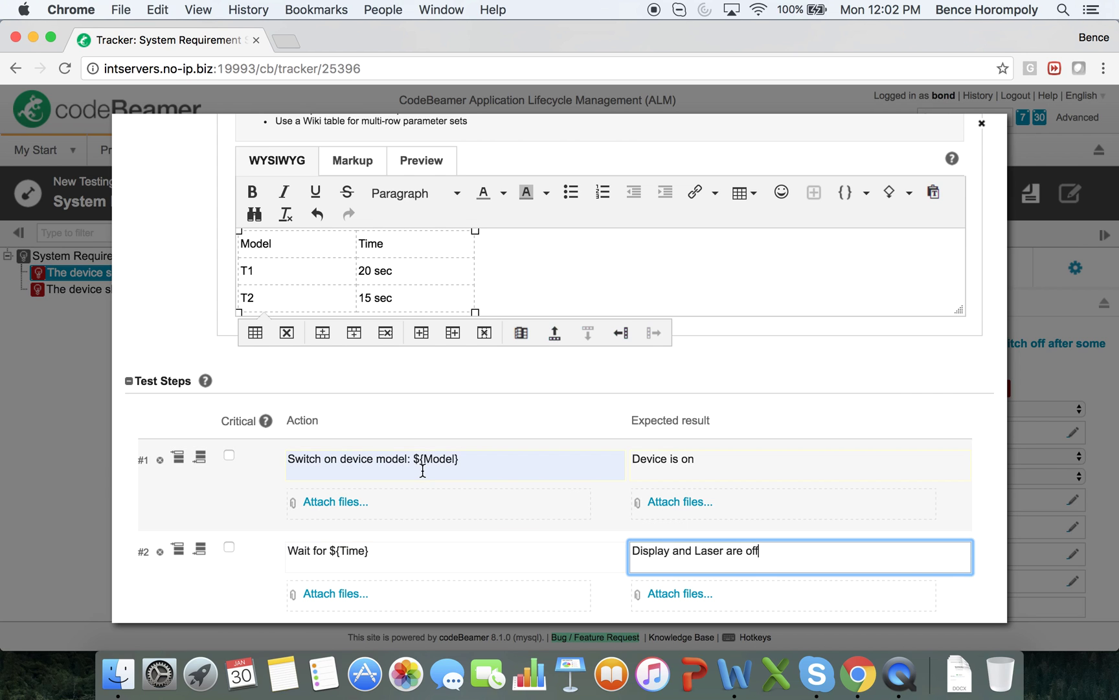
- Save the test case and go to the distance-measurement requirement
scroll(420, 469, "down", 1)
scroll(421, 469, "up", 6)
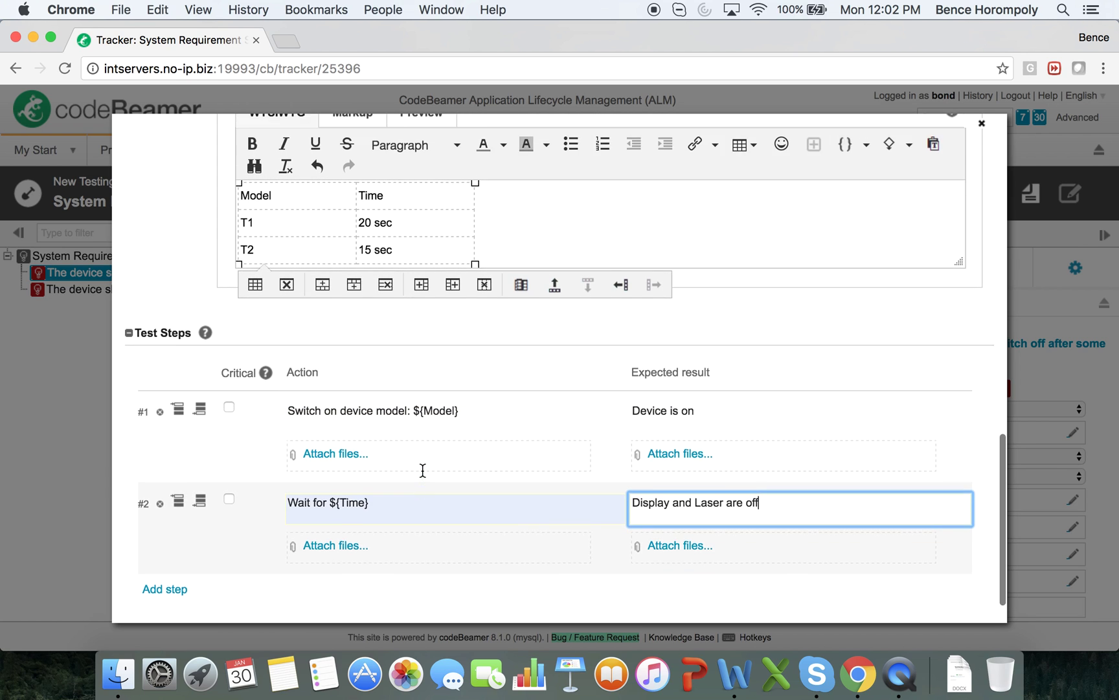
scroll(421, 469, "up", 10)
left_click(160, 169)
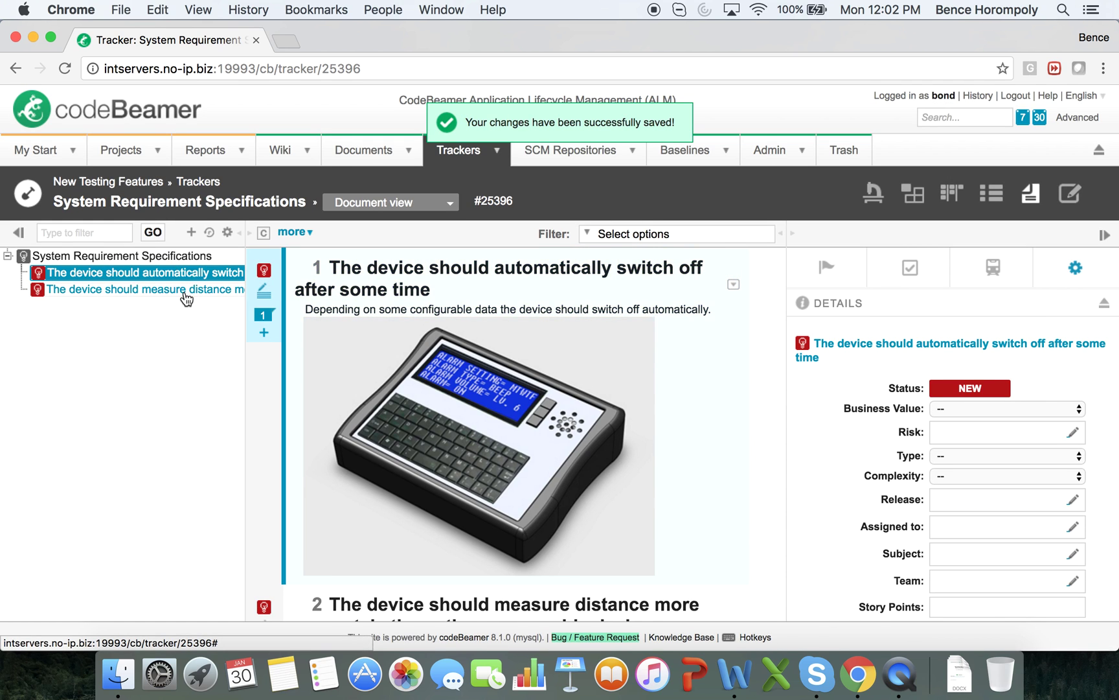
left_click(183, 288)
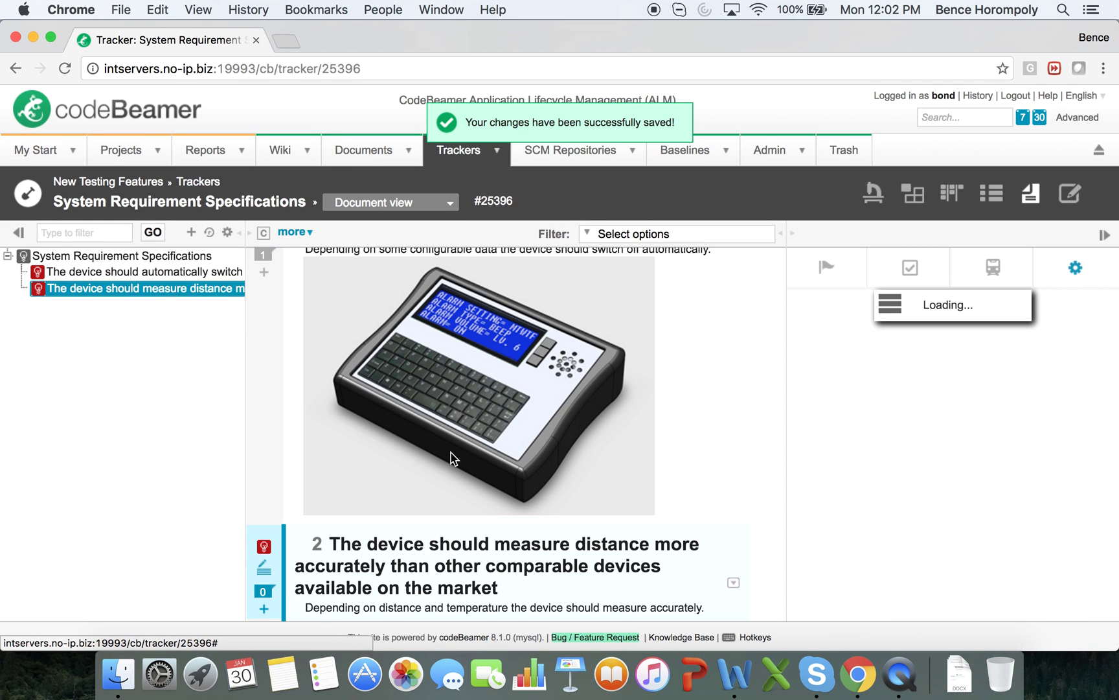
- Create a new test case for requirement 2 and give it a shorter title
left_click(264, 609)
left_click(445, 526)
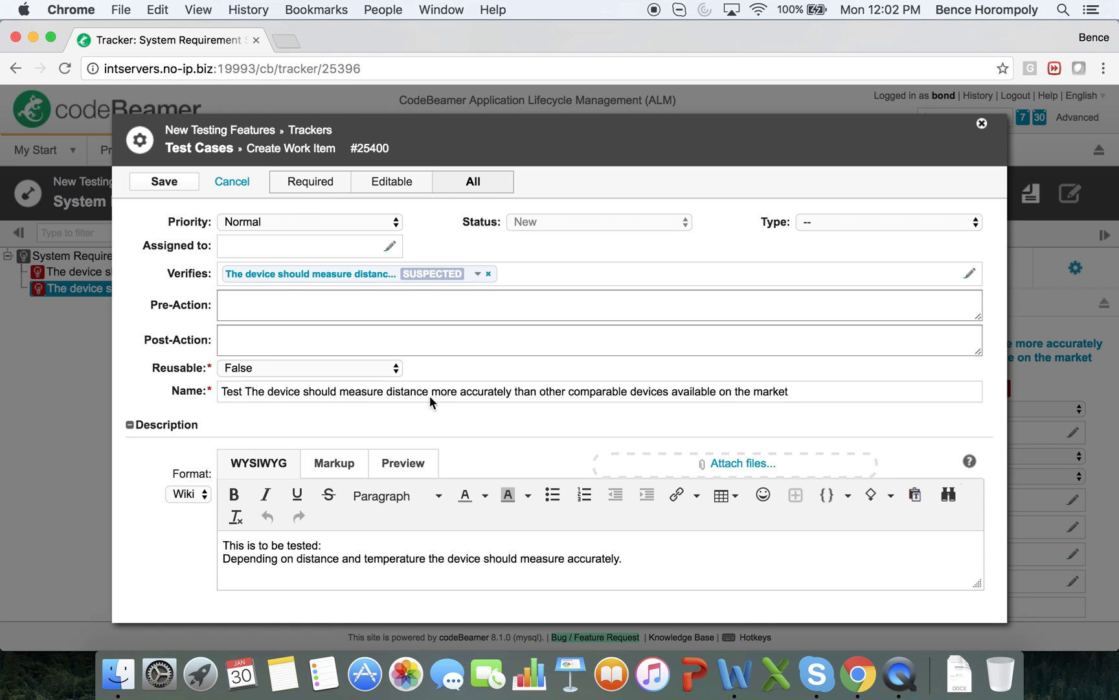
triple_click(429, 395)
type("Testing distance measurement depending on temperature")
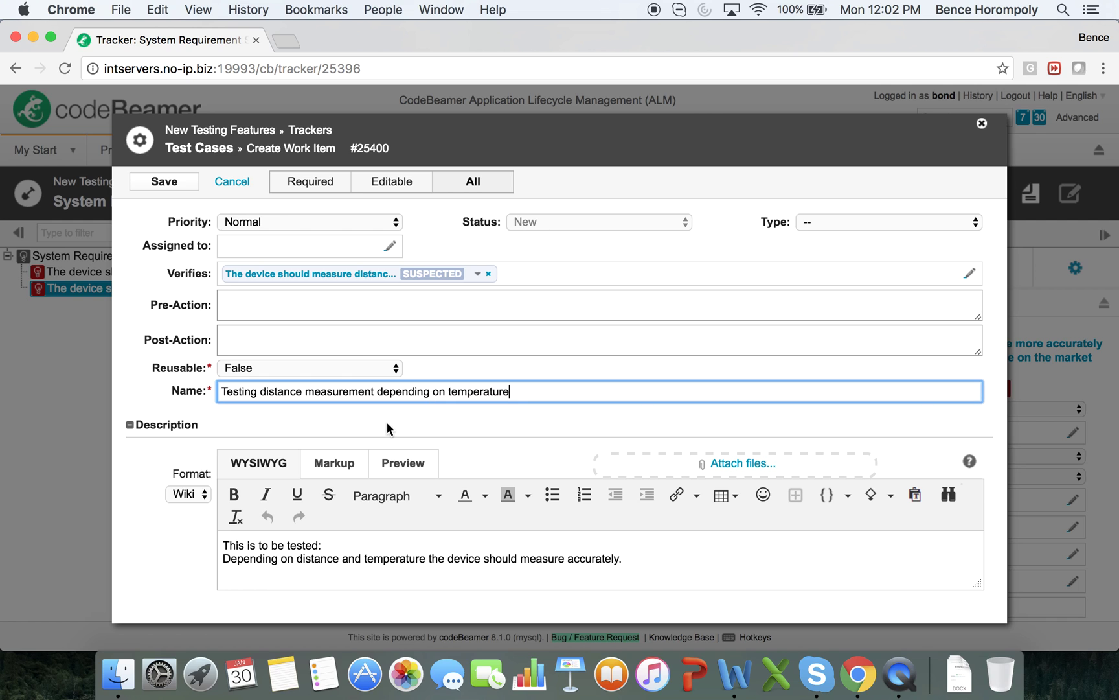
- Expand Test Parameters and insert a four-column parameter table
scroll(386, 424, "down", 5)
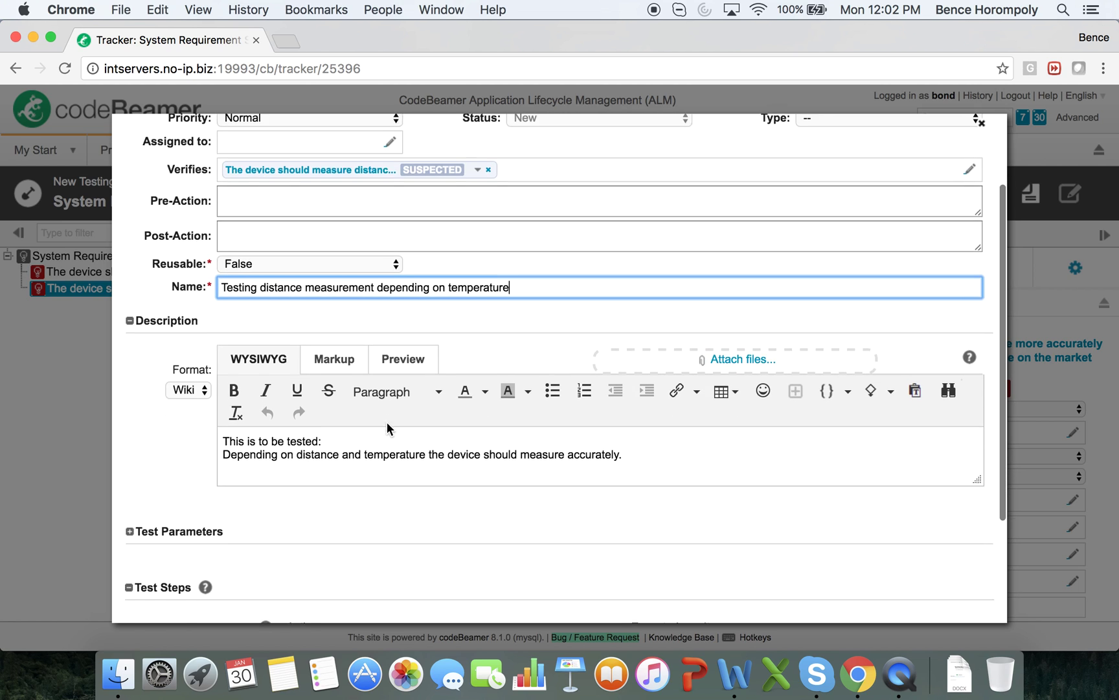
left_click(132, 387)
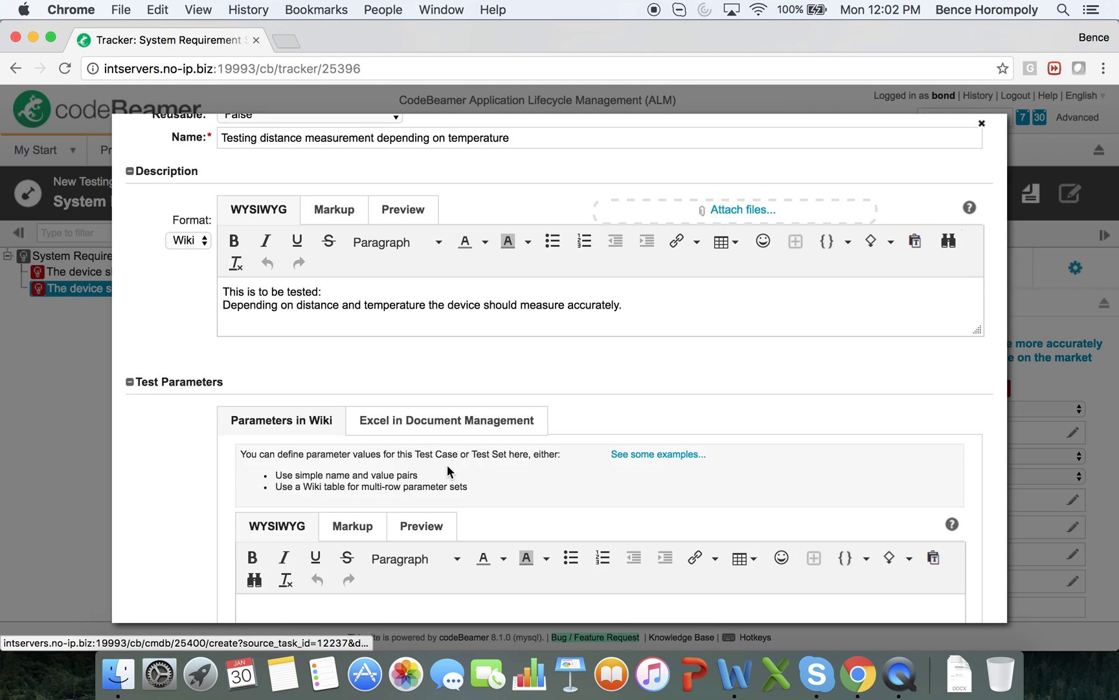
scroll(447, 465, "down", 4)
left_click(752, 370)
mouse_move(781, 392)
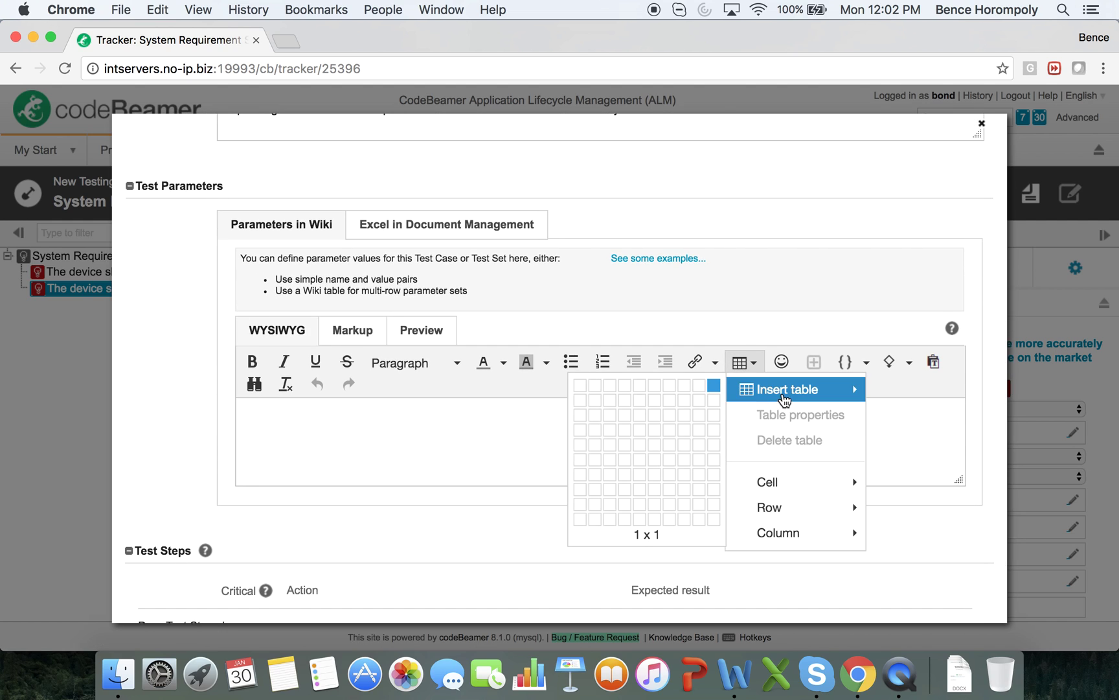
left_click(673, 447)
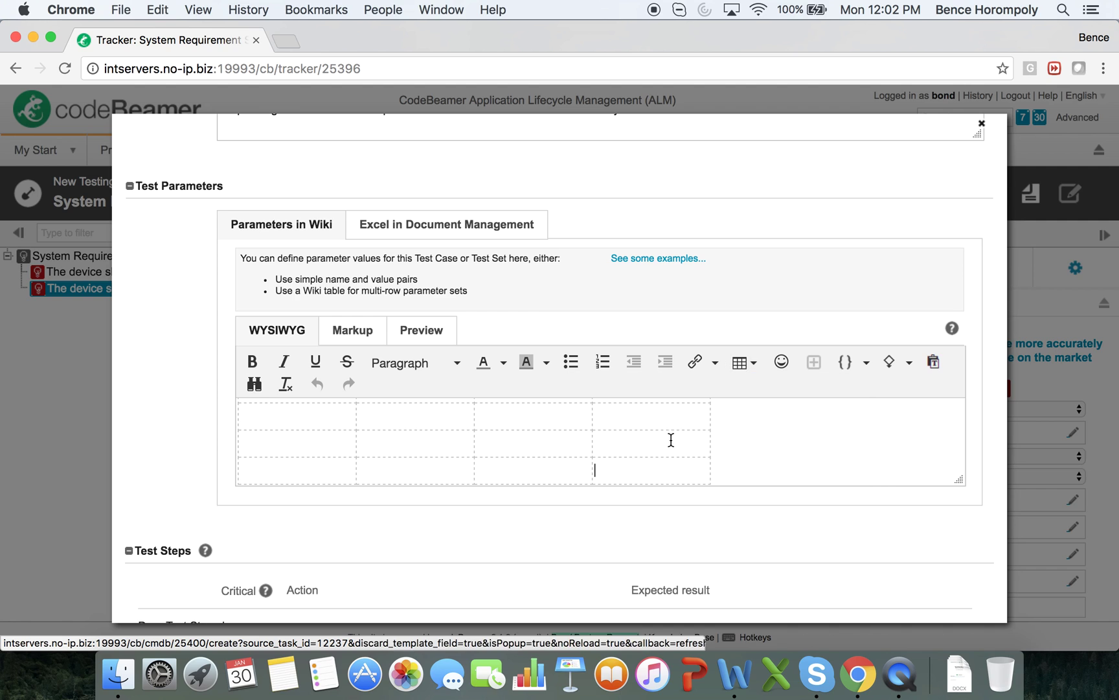
- Enter headers Model, Distance, Temperature, Accuracy and the model names in the first column
scroll(344, 426, "up", 2)
left_click(329, 426)
type("Model")
key("Tab")
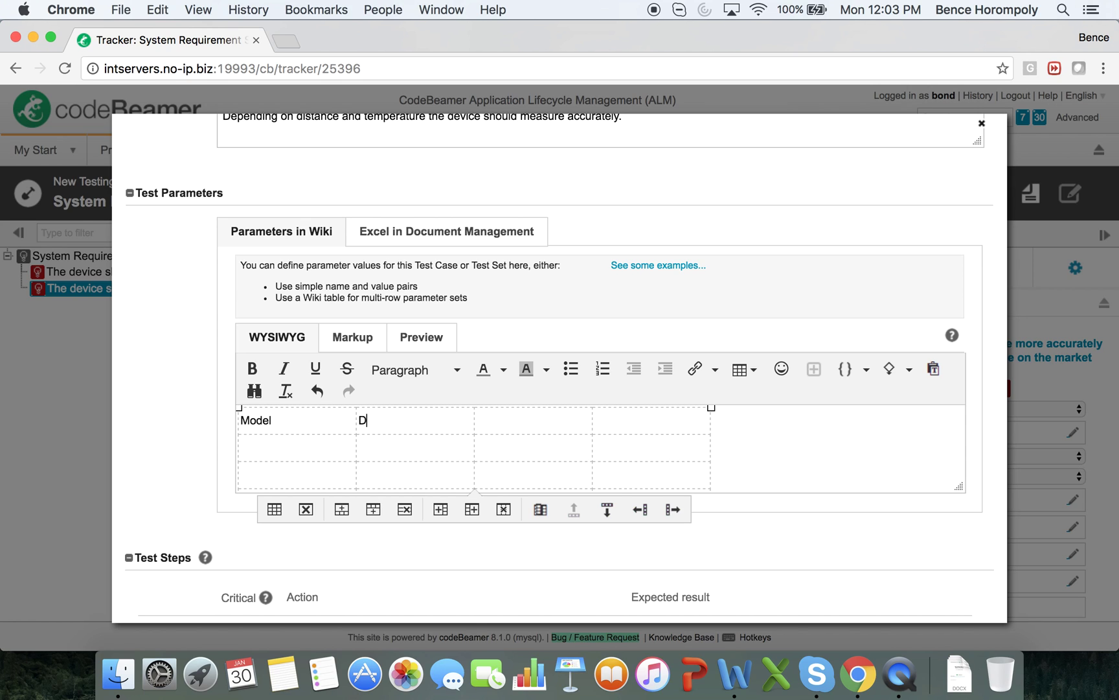
type("Distance")
type("Temperature")
key("Tab")
type("Acc")
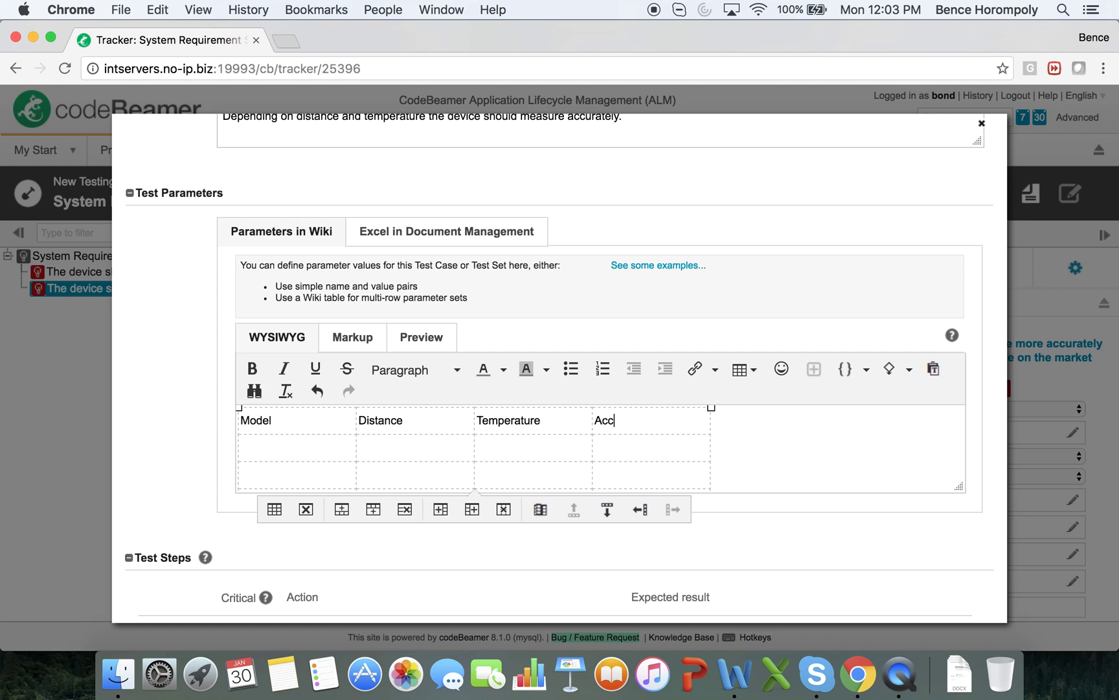
type("uracy")
key("Tab")
type("T")
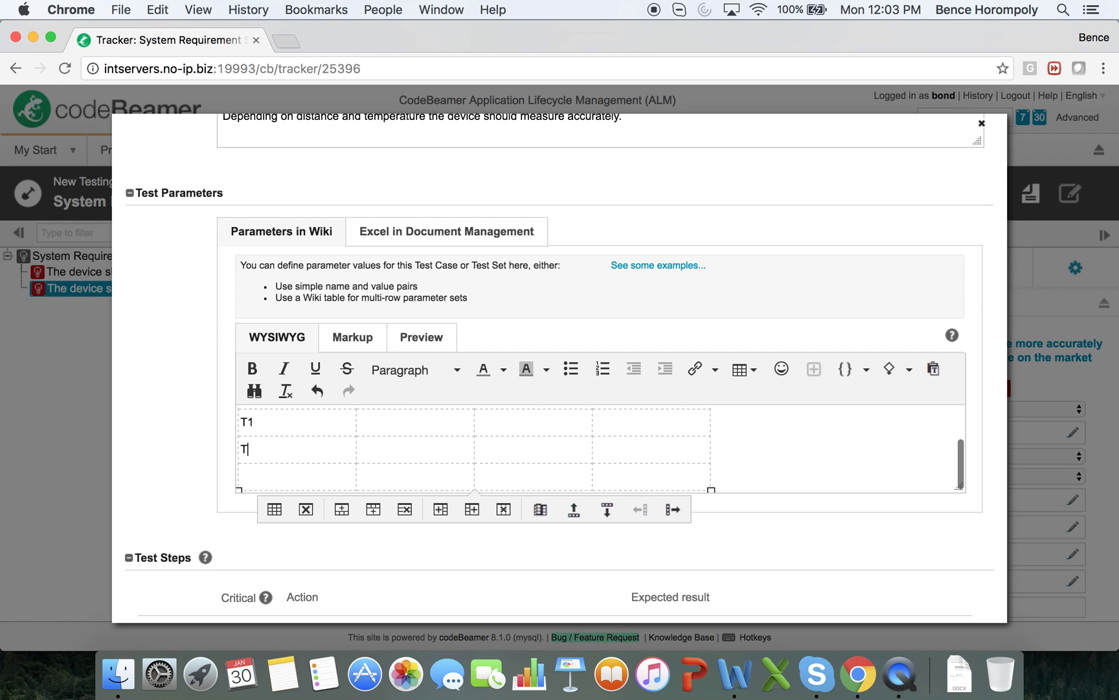
type("2")
key("Down")
type("T")
- Enter 20 m as the Distance value in every row
scroll(481, 411, "up", 5)
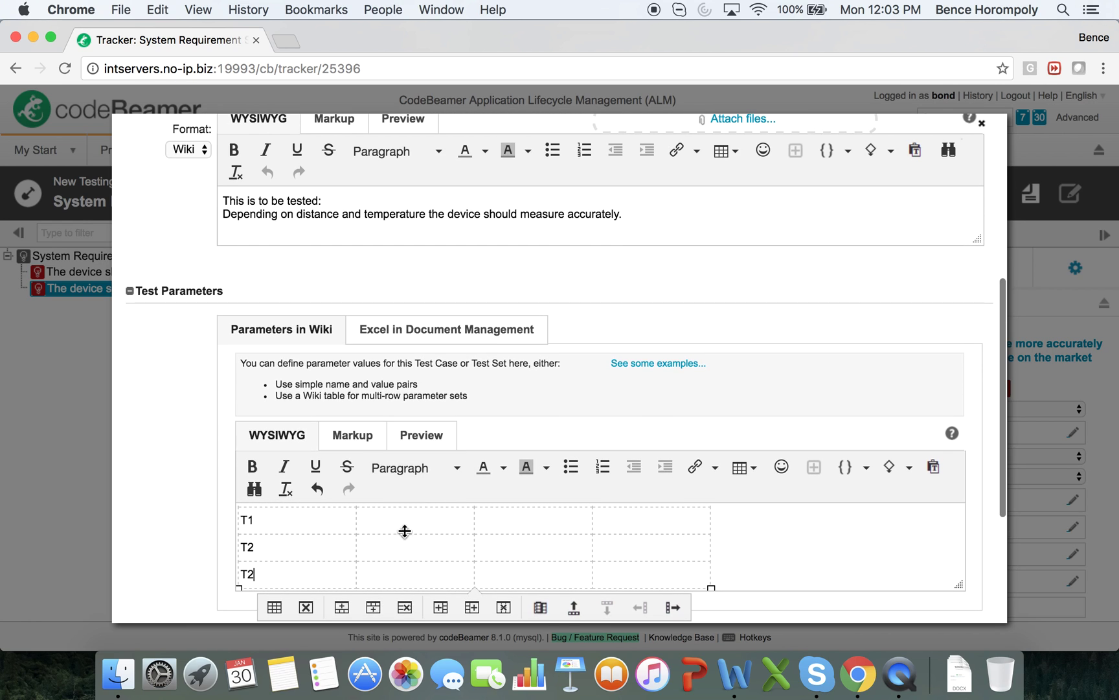
scroll(410, 530, "down", 4)
scroll(430, 460, "up", 3)
left_click(408, 473)
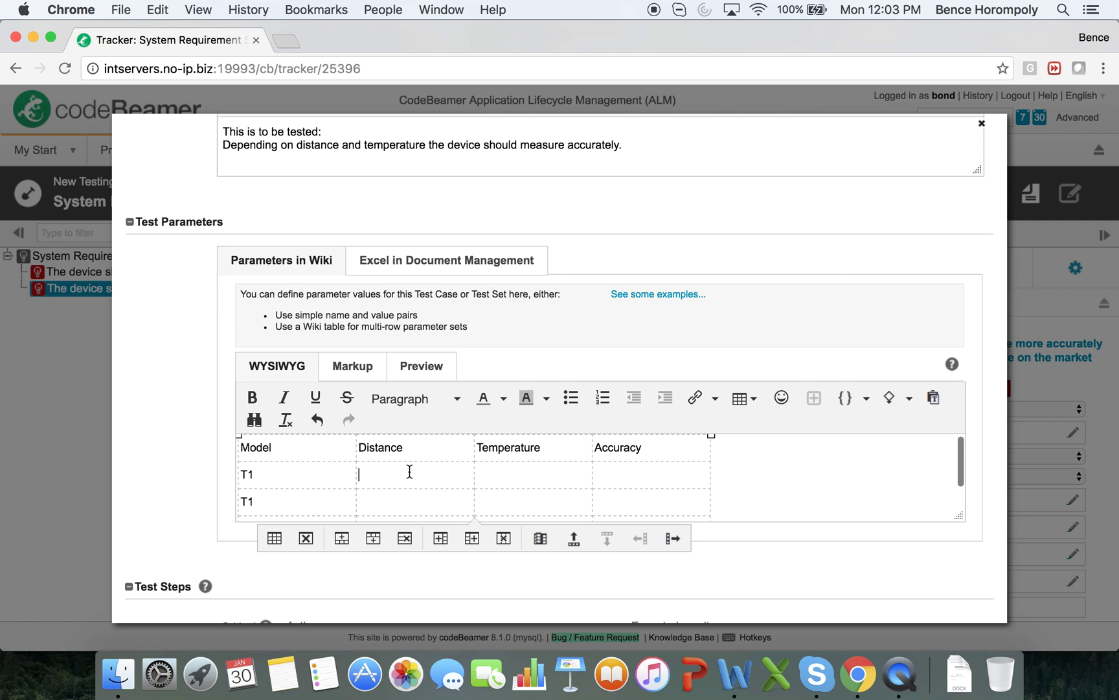
type("20 m")
key("shift+Left")
key("shift+Left")
key("shift+Left")
key("shift+Left")
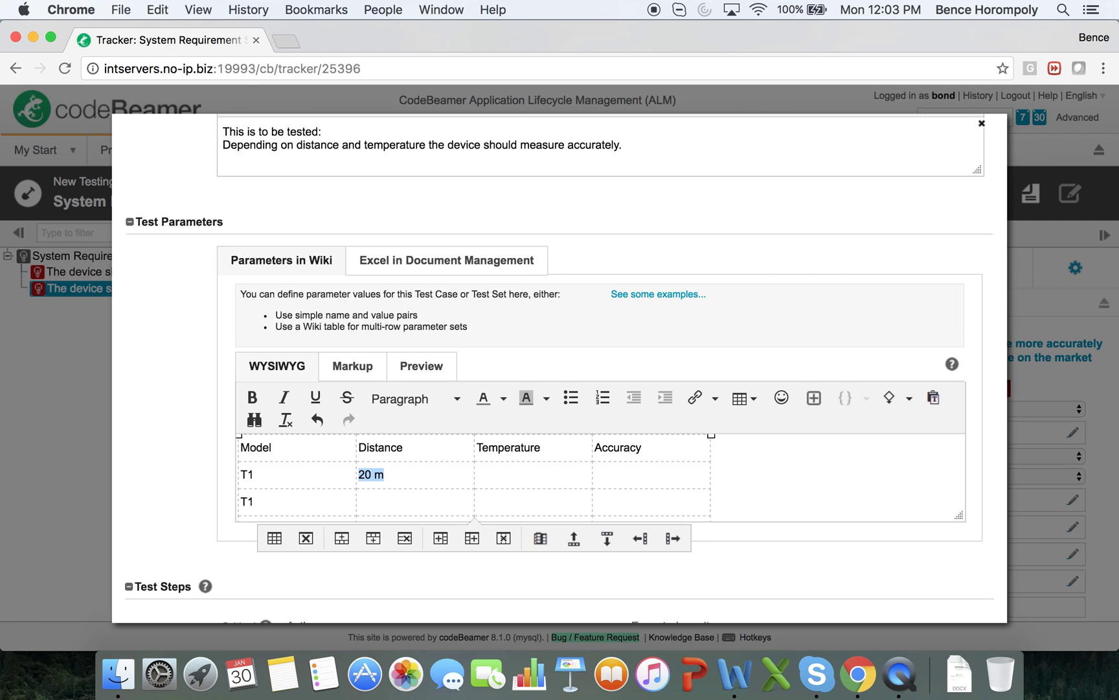
key("super+c")
key("Down")
key("super+v")
key("Down")
key("super+v")
key("Down")
key("super+v")
- Enter a Temperature of 20 in the first two rows
scroll(537, 474, "up", 3)
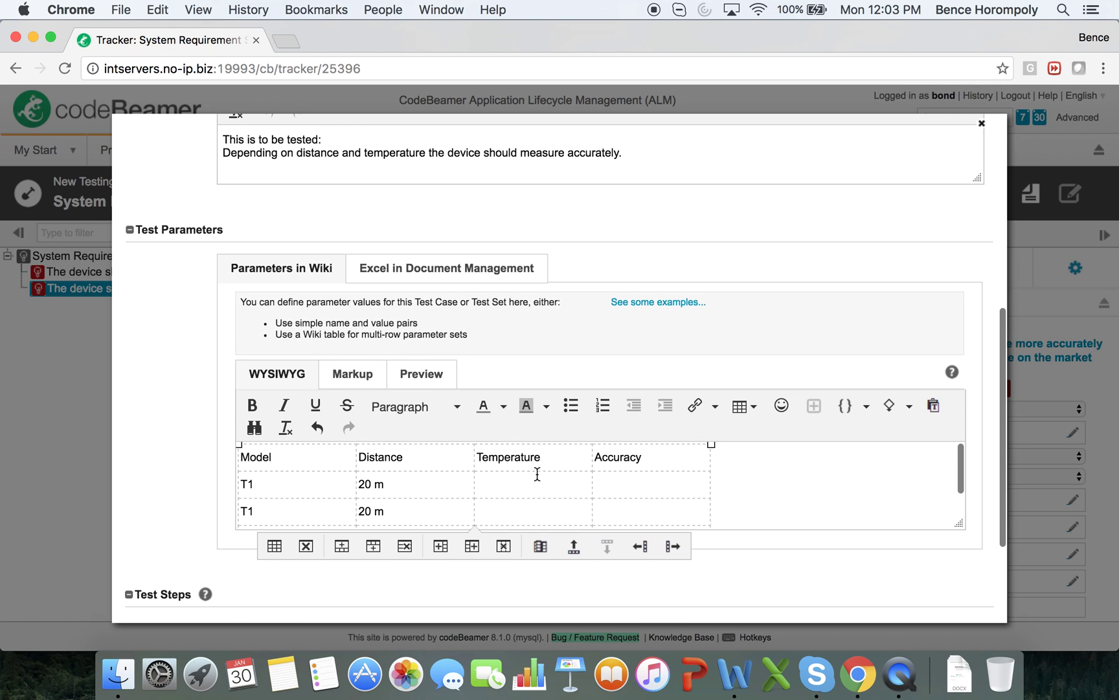
left_click(518, 485)
type("20")
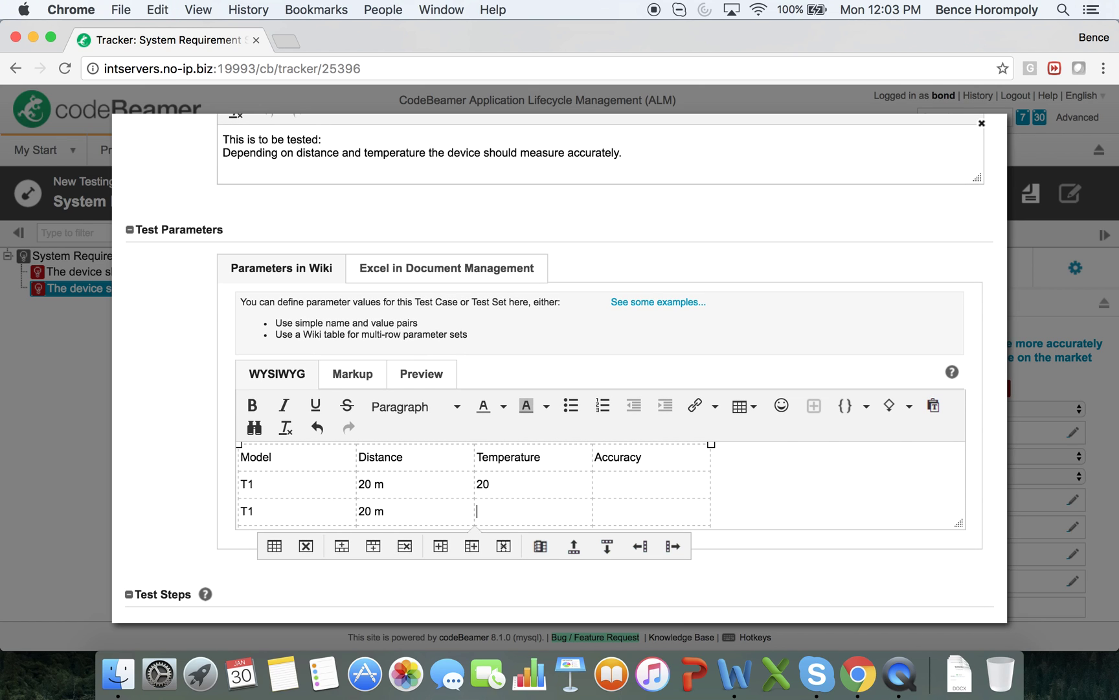
key("Down")
type("20")
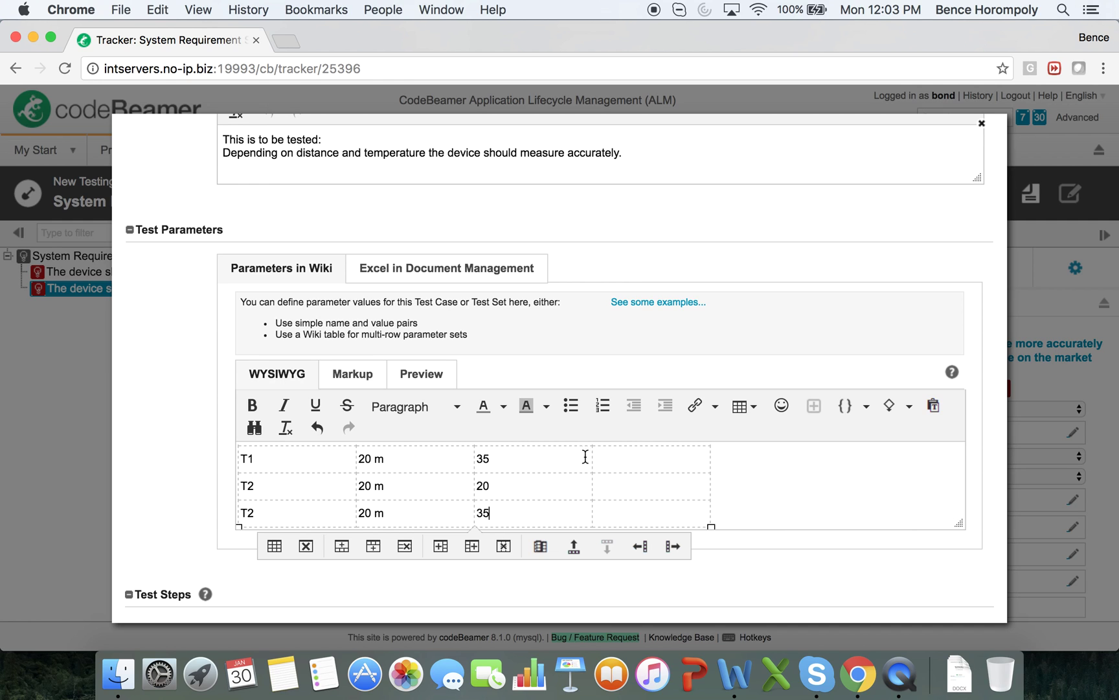
- Fill the Accuracy cells with 19,95 – 20,05 m, 19,98 – 20,02 m and 19,99 – 20,01 m
scroll(640, 475, "up", 3)
left_click(637, 476)
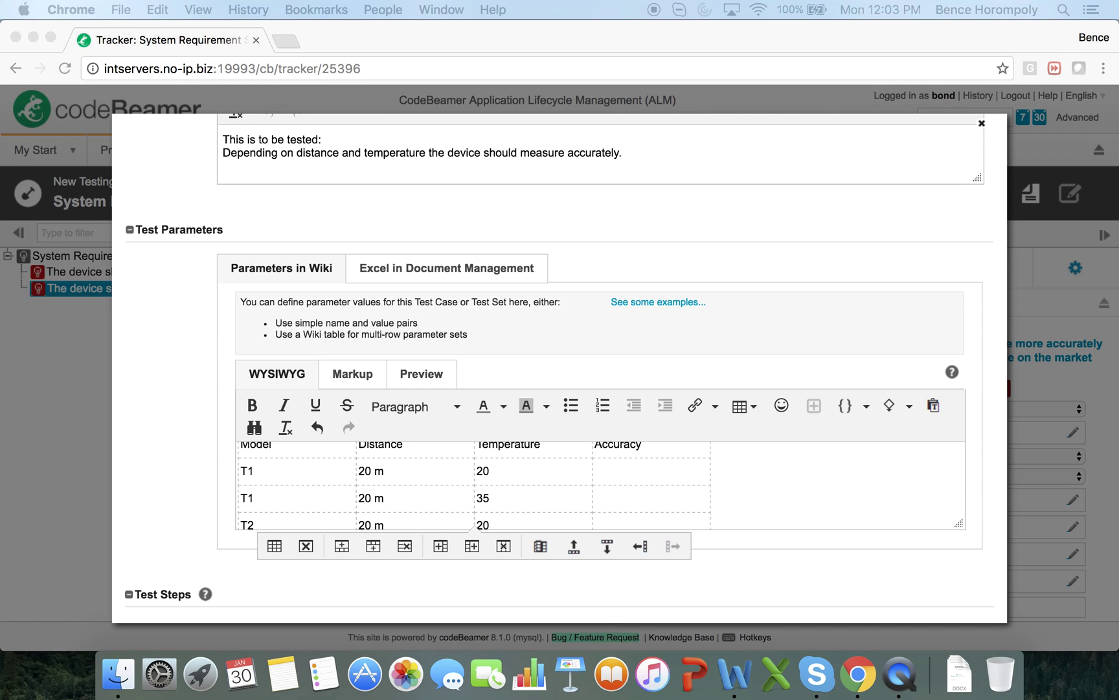
left_click(615, 472)
key("super+v")
scroll(663, 496, "down", 2)
left_click(627, 512)
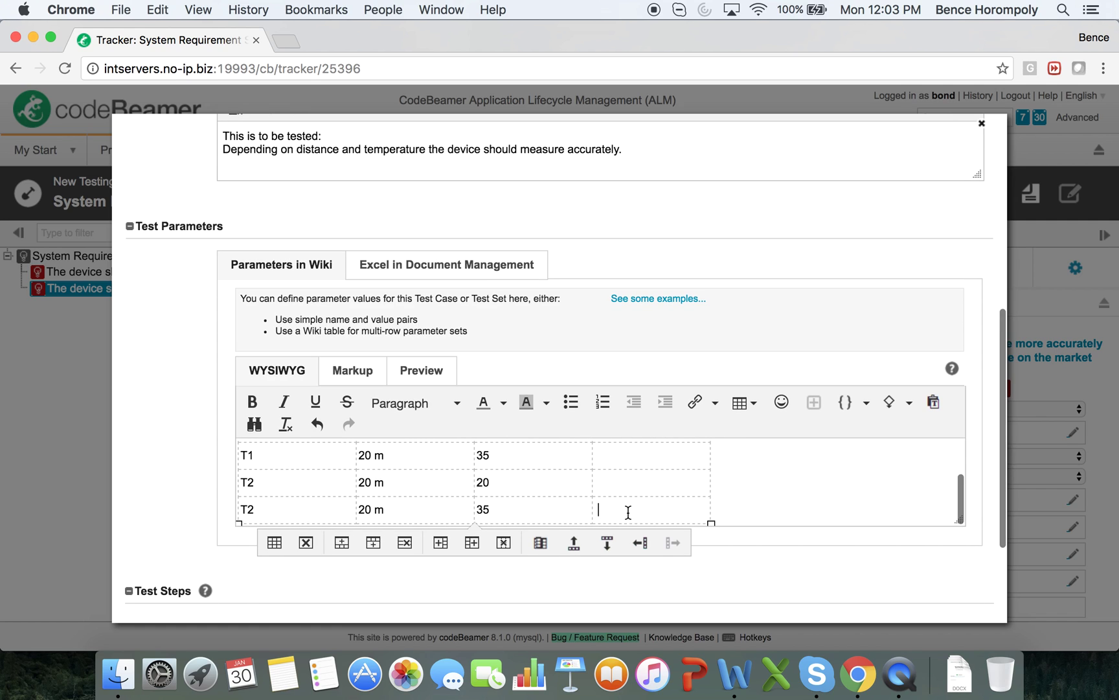
key("super+v")
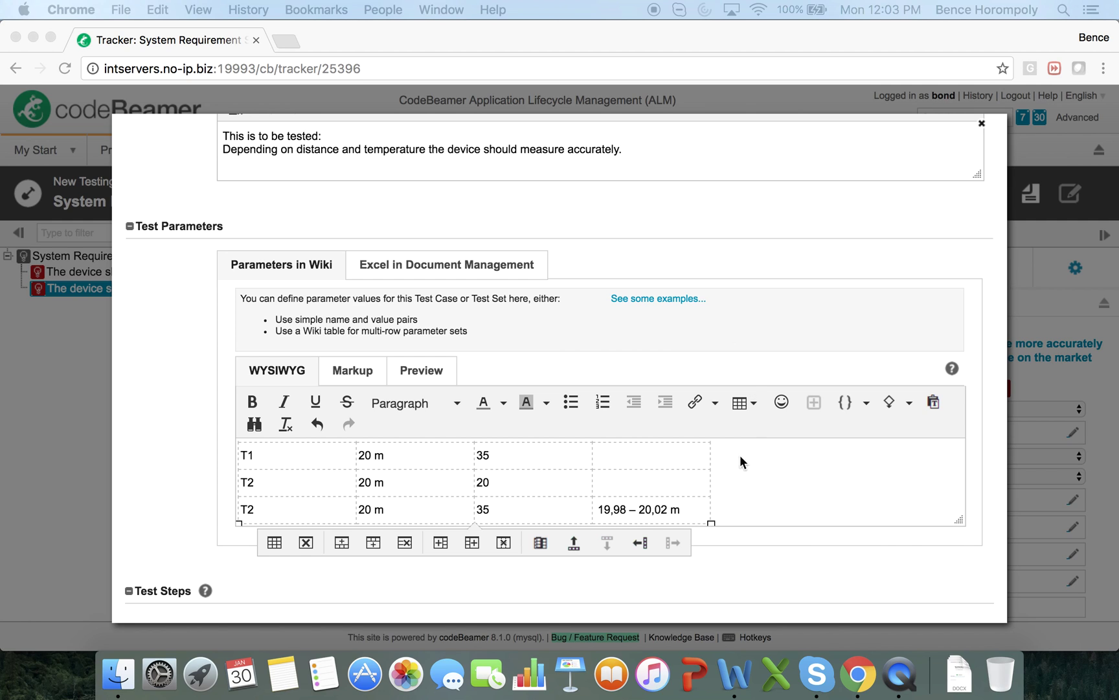
key("super+v")
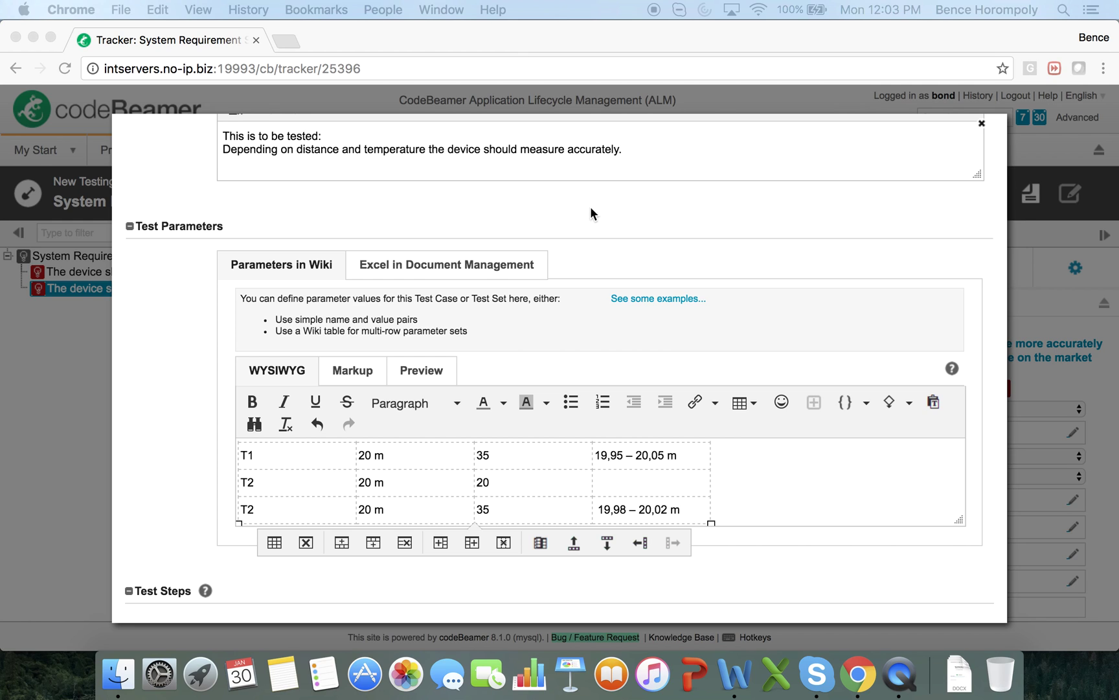
left_click(626, 474)
key("super+v")
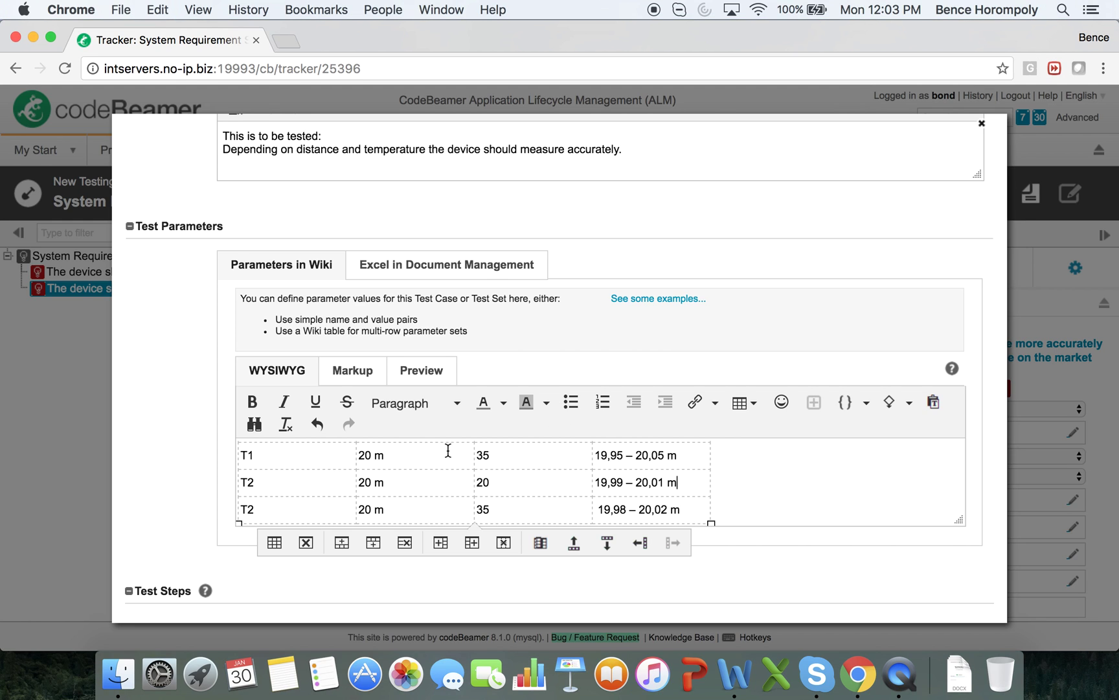
scroll(449, 455, "down", 3)
- Add step #1, switching on the model, with its pasted action and expected result, numbering removed
left_click(167, 546)
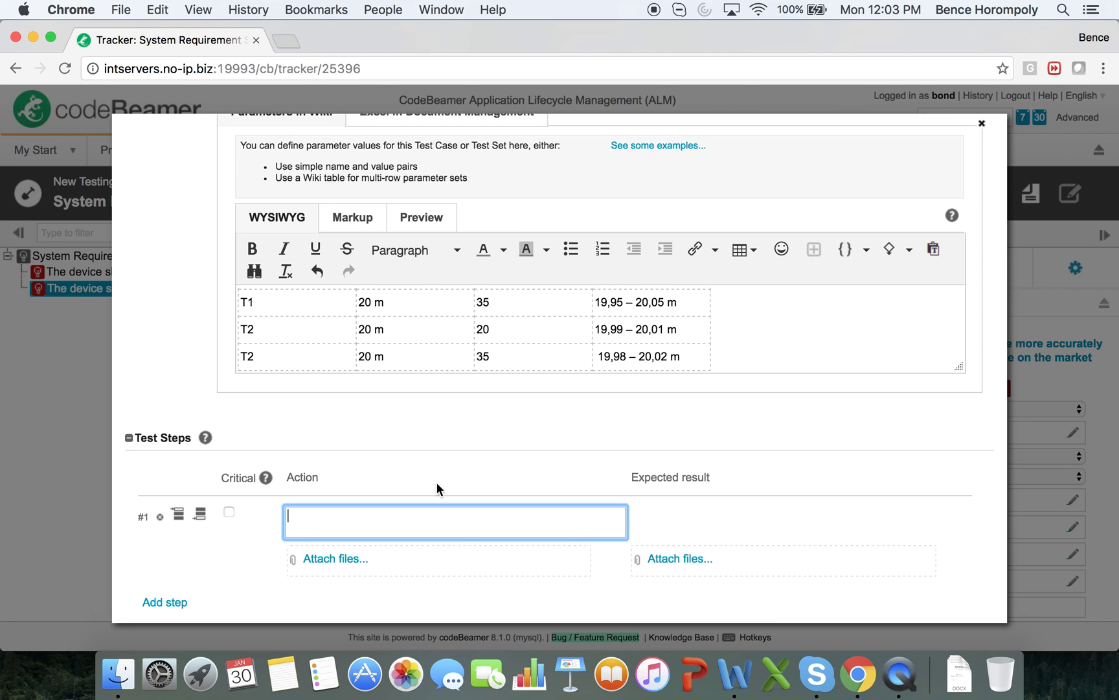
key("super+Tab")
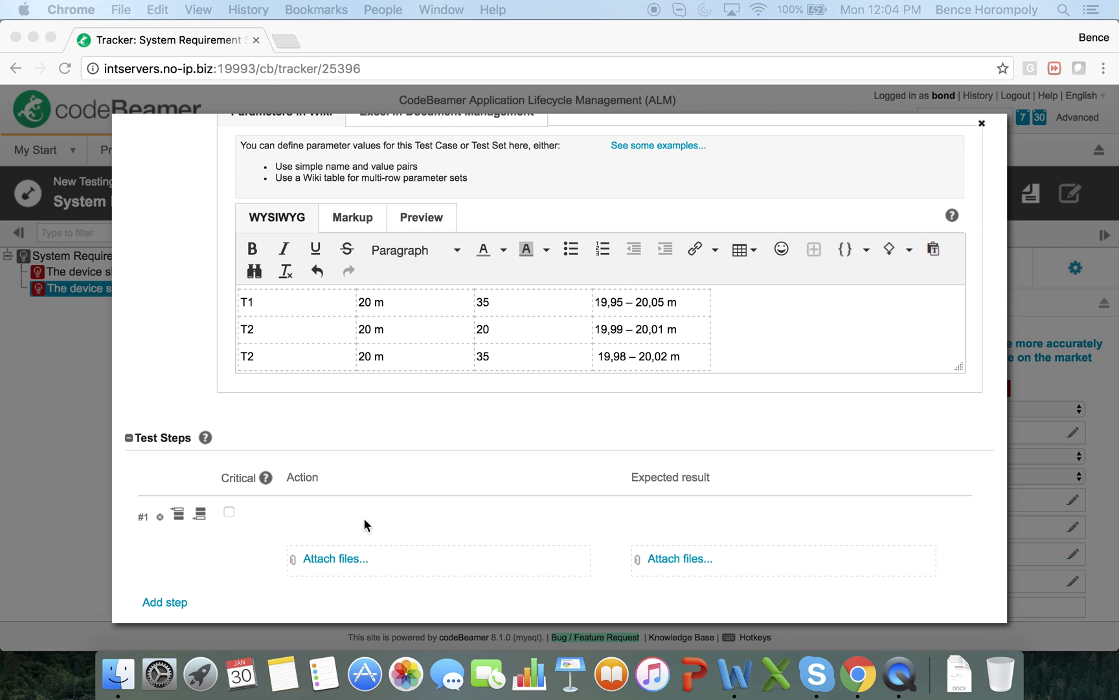
key("super+Tab")
key("super+v")
left_click(302, 519)
key("BackSpace")
key("BackSpace")
key("BackSpace")
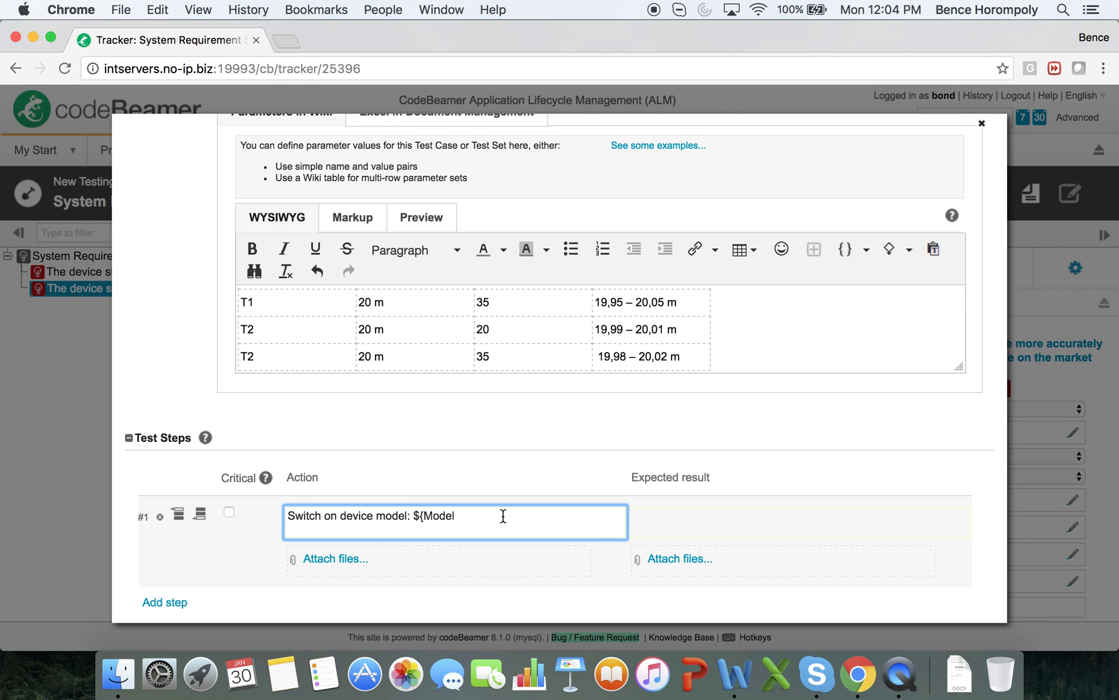
left_click(651, 528)
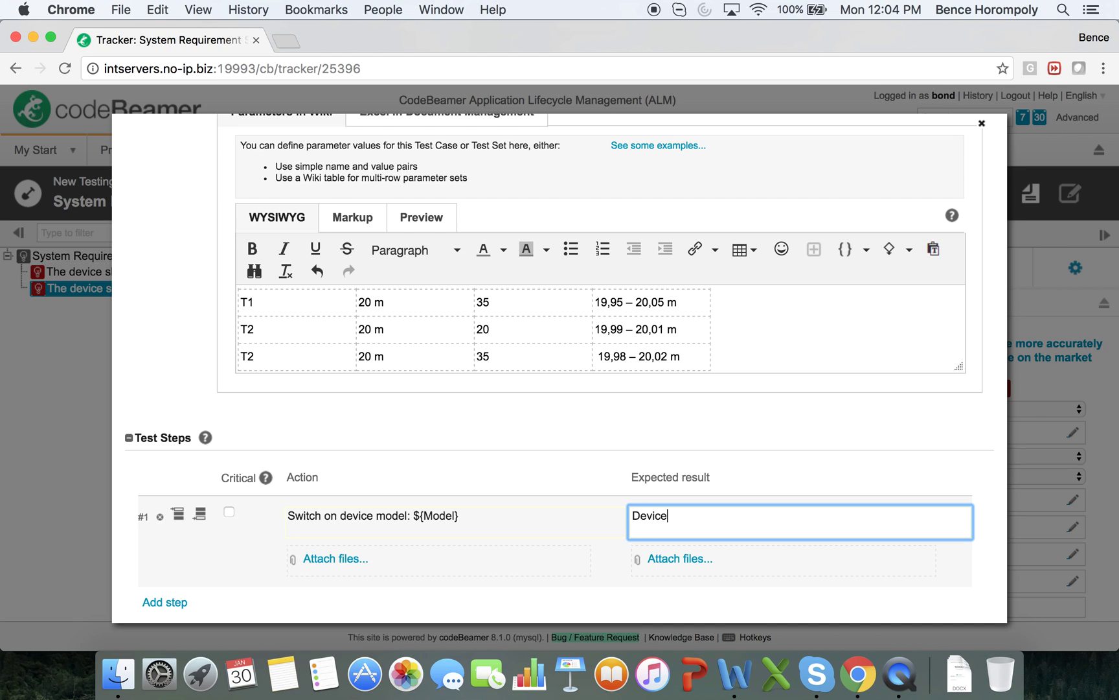
scroll(480, 504, "down", 2)
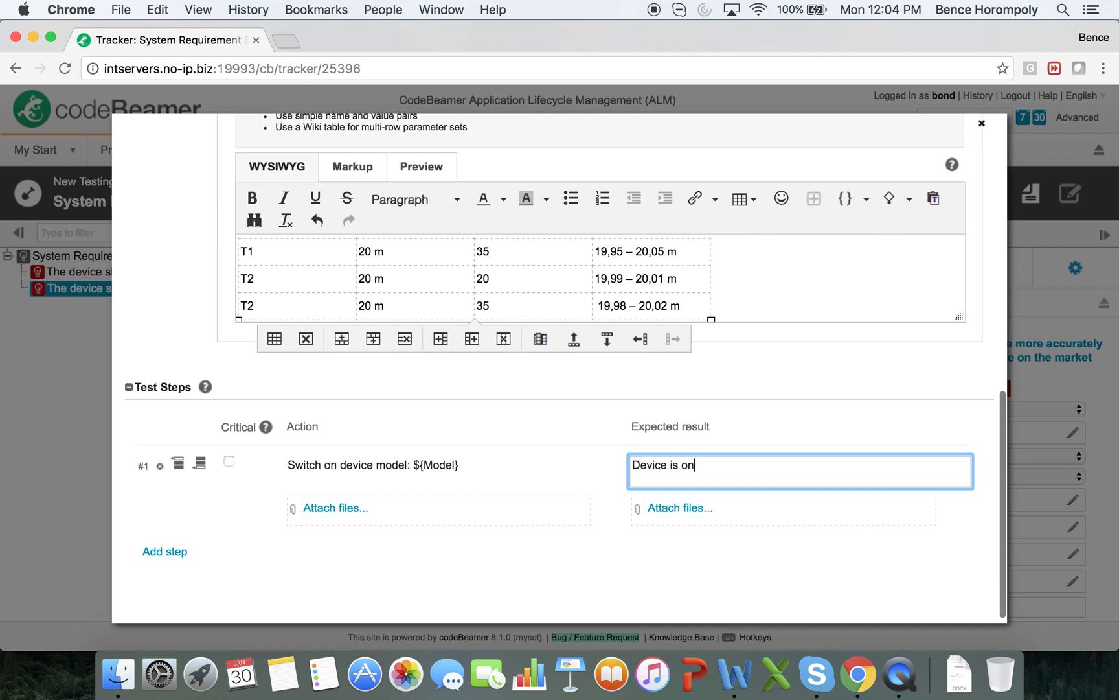
key("super+Tab")
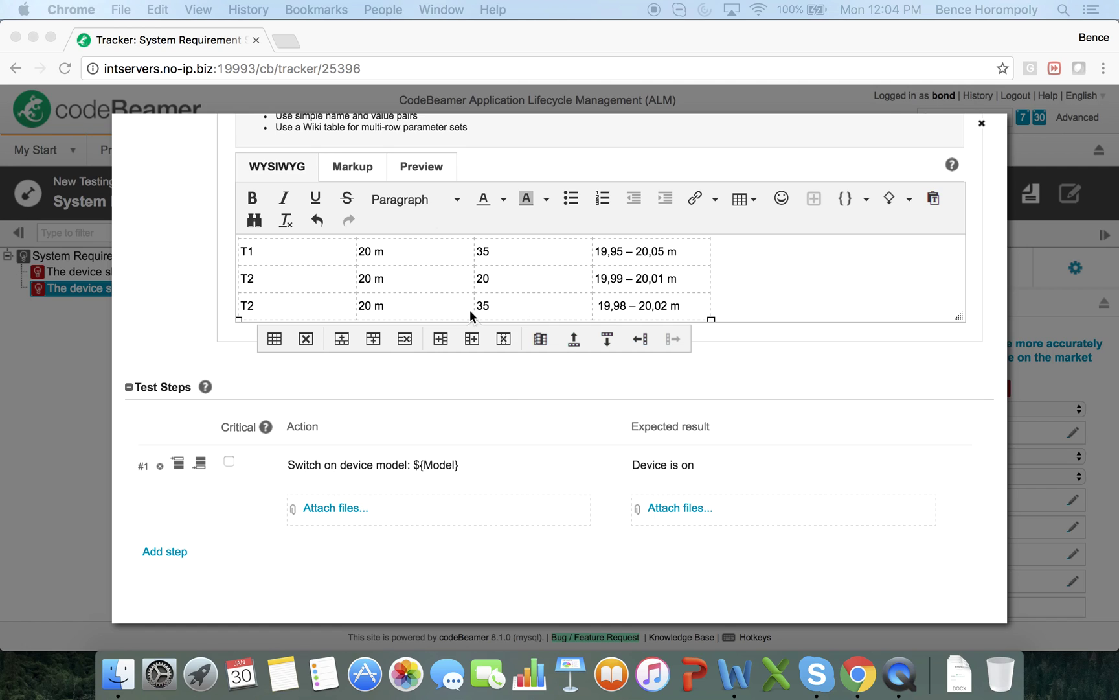
key("super+Tab")
left_click(367, 558)
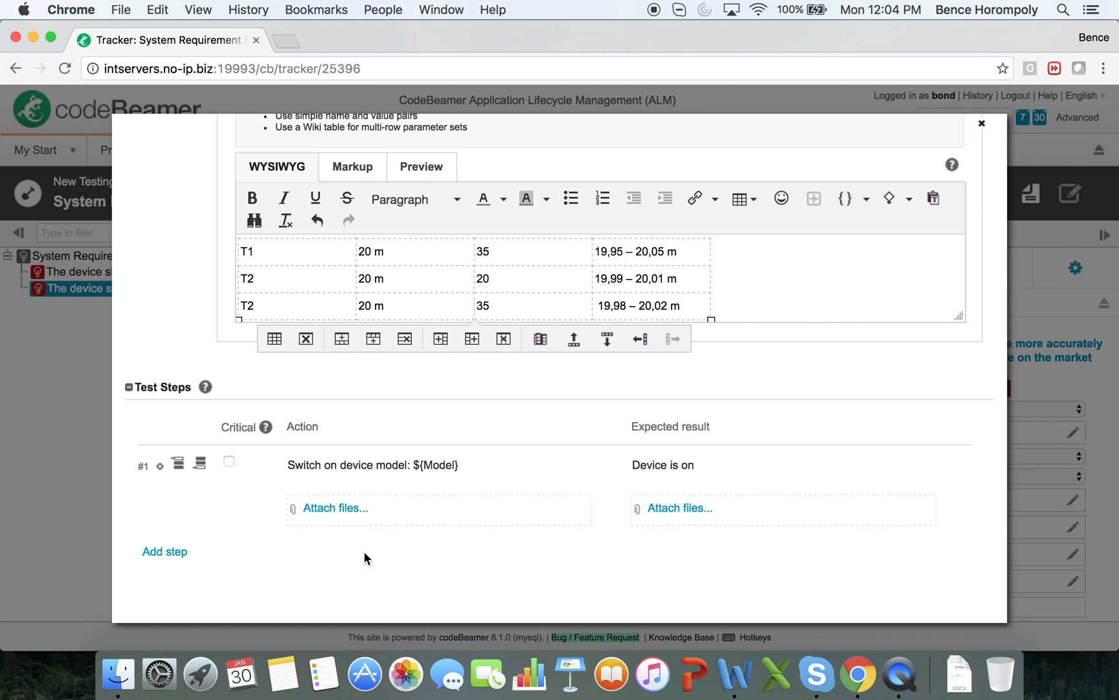
- Add step #2 'Measure distance: ${Distance} under temperature: ${Temperature}' expecting 'Accuracy: ${Accuracy}'
left_click(177, 555)
left_click(319, 556)
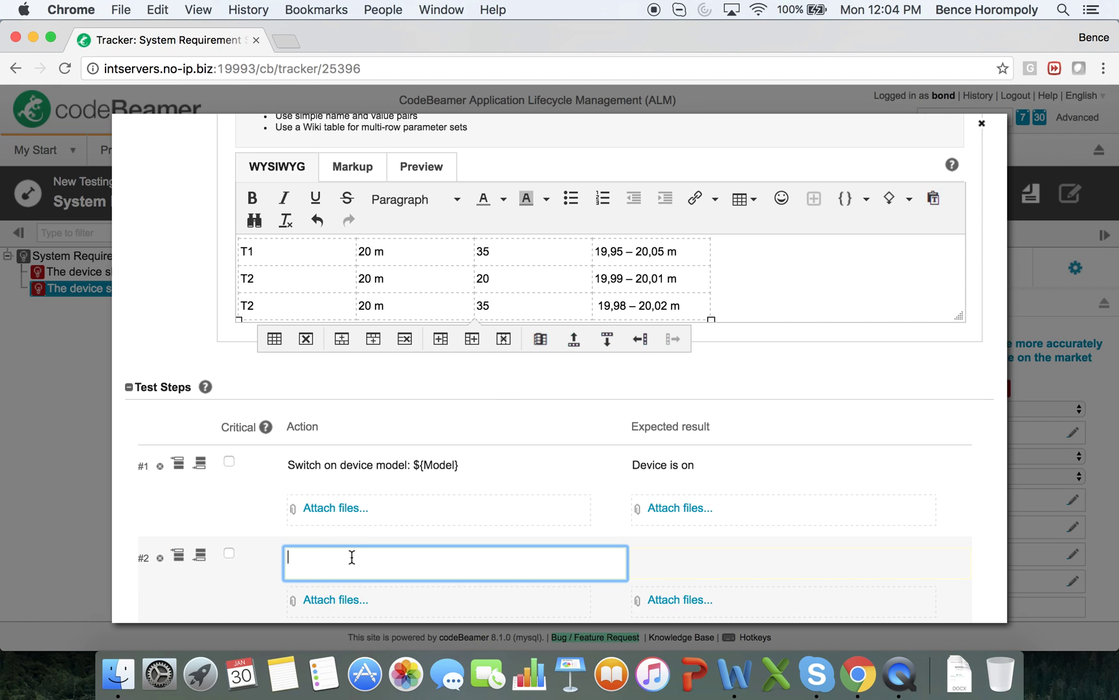
type("2. Measure distance: ${Distance} under temperature: ${Temperature}")
double_click(306, 557)
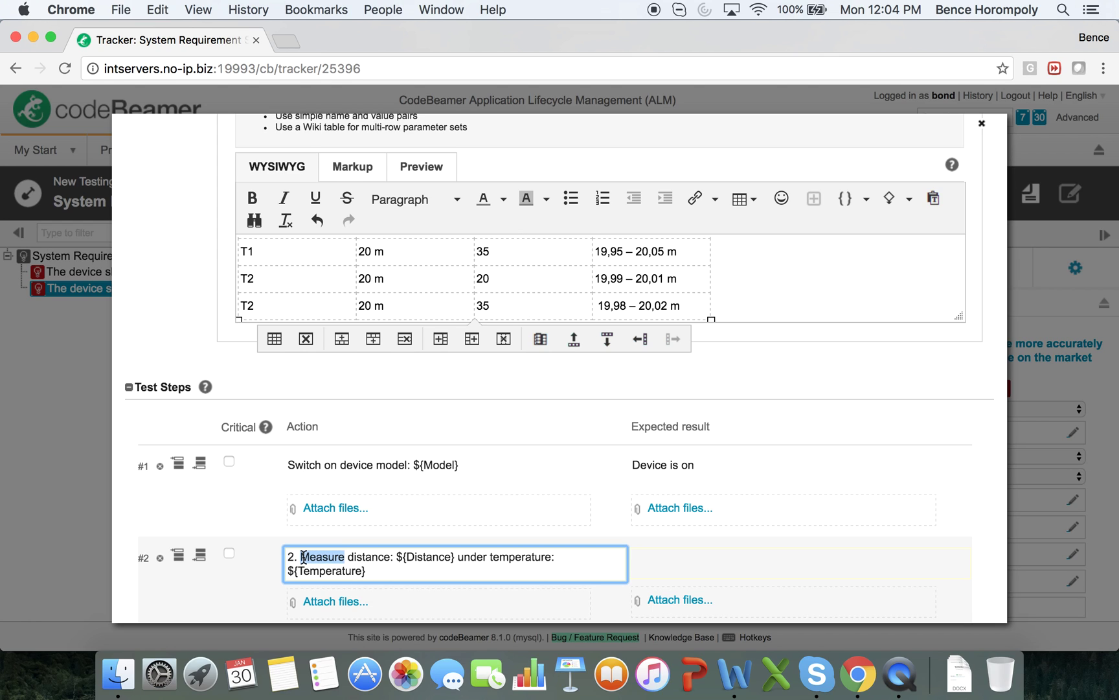
left_click(303, 557)
key("BackSpace")
key("BackSpace")
key("BackSpace")
left_click(723, 566)
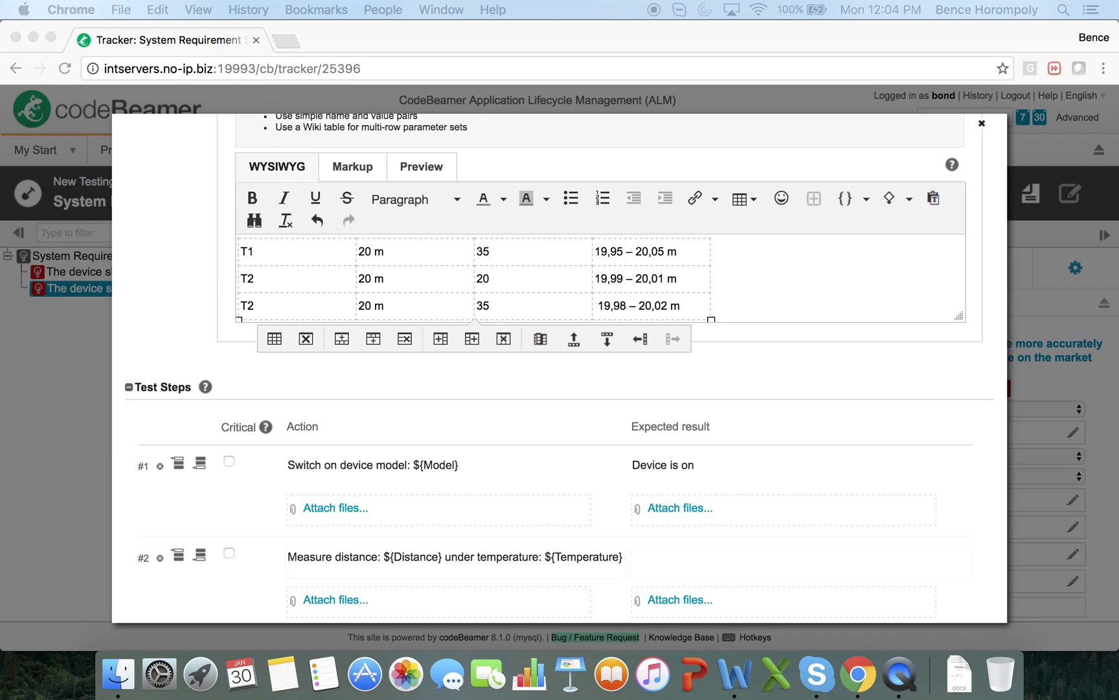
left_click(685, 562)
type("Accuracy: ${Accuracy}")
- Save the test case with its two new steps
scroll(685, 555, "down", 2)
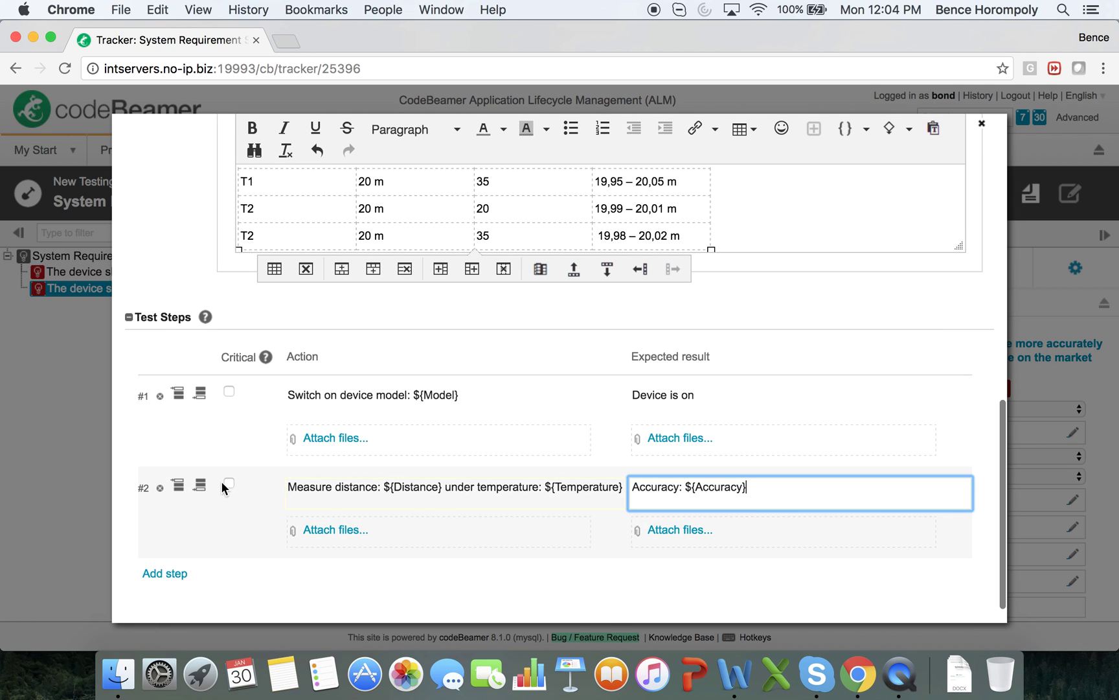
scroll(280, 422, "up", 10)
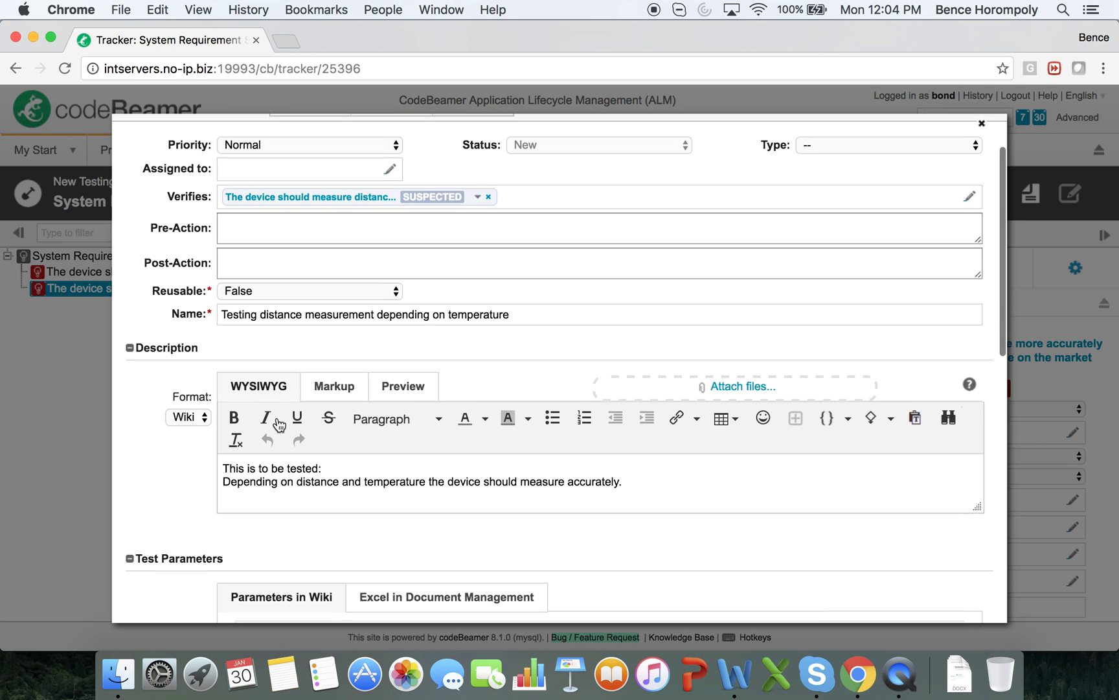
scroll(278, 425, "up", 2)
left_click(177, 187)
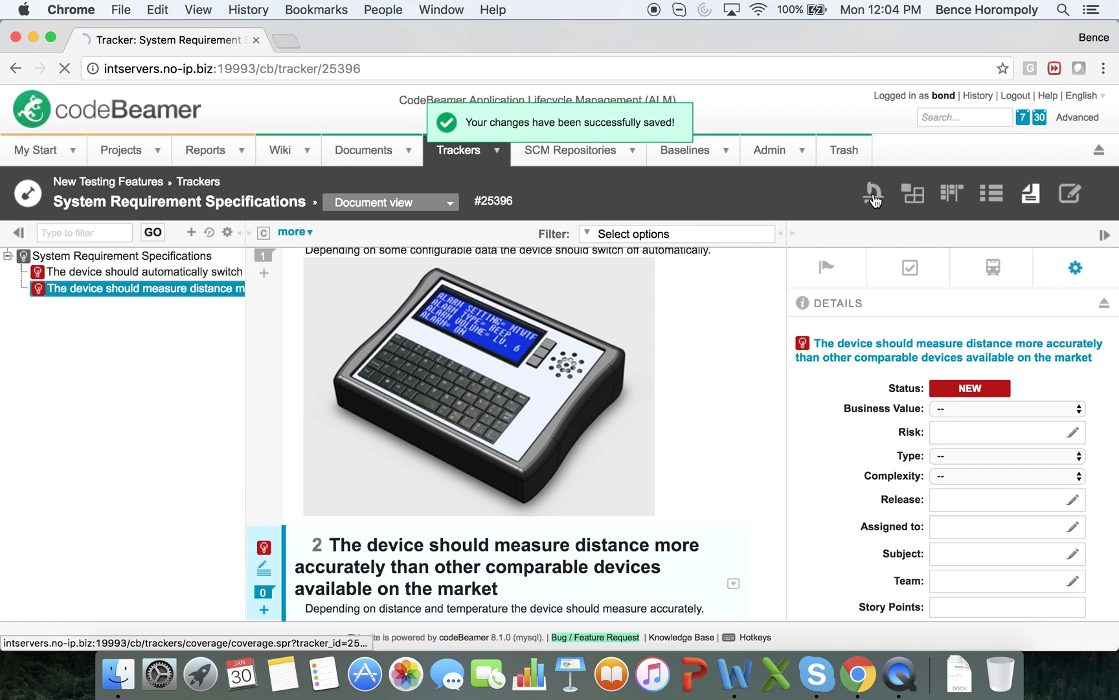
- View the requirements' Test Coverage, then go to the Test Sets tracker
left_click(874, 195)
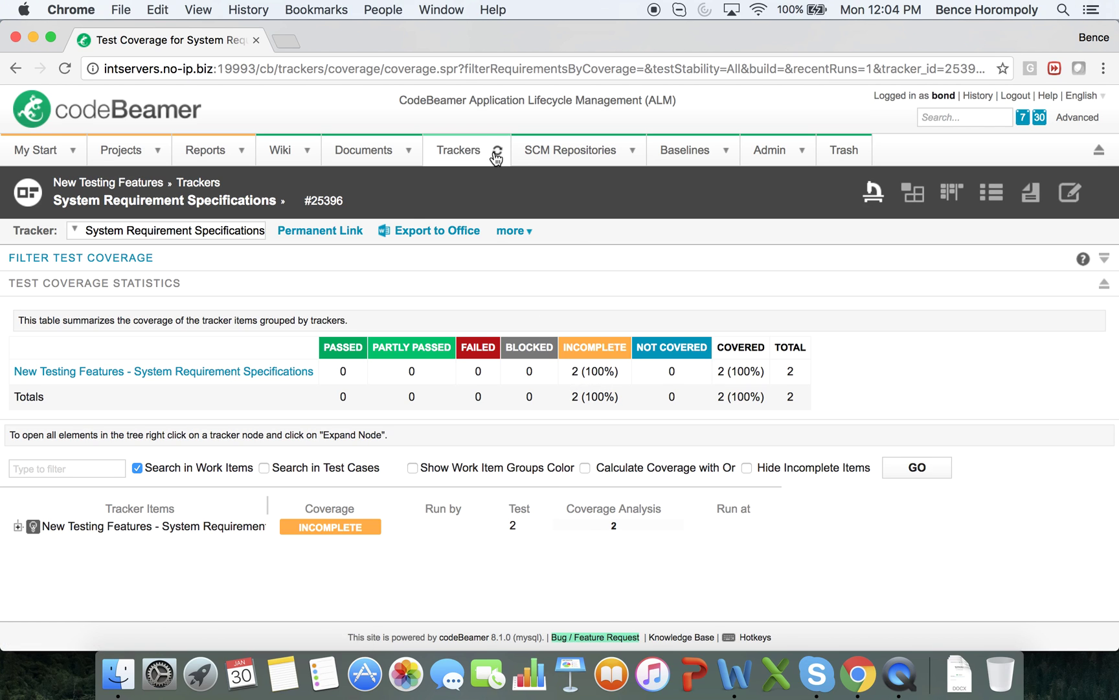
left_click(497, 150)
left_click(721, 314)
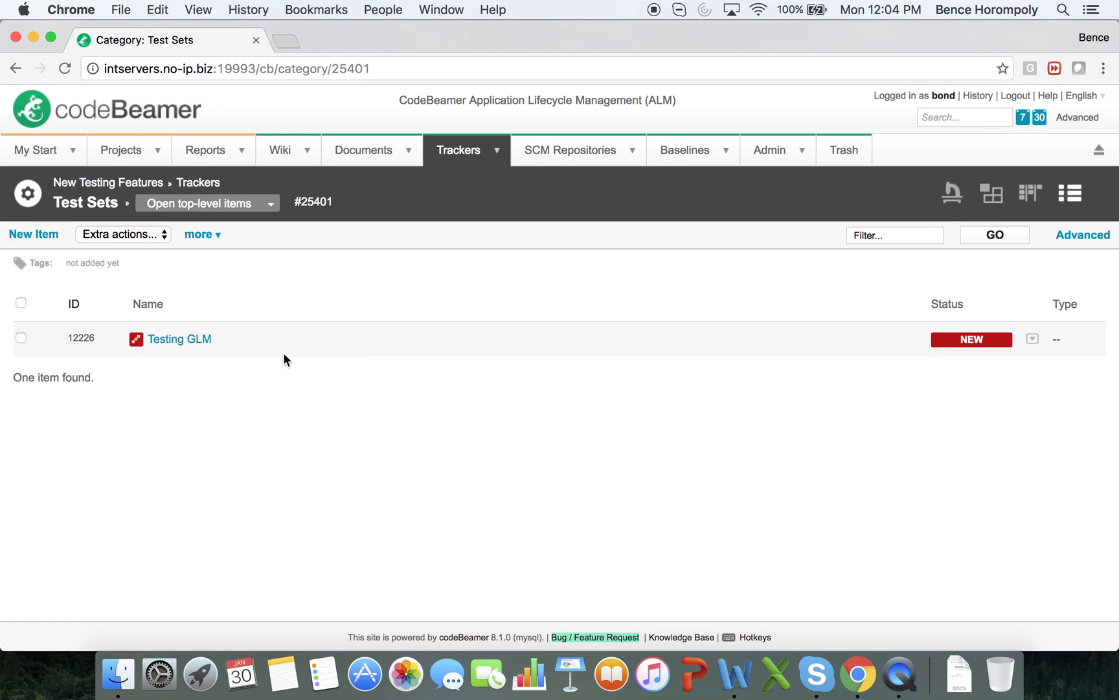
- Create and save test set 'Testing GLM 2' with Testing Automatic Switch Off and the distance measurement case
left_click(34, 233)
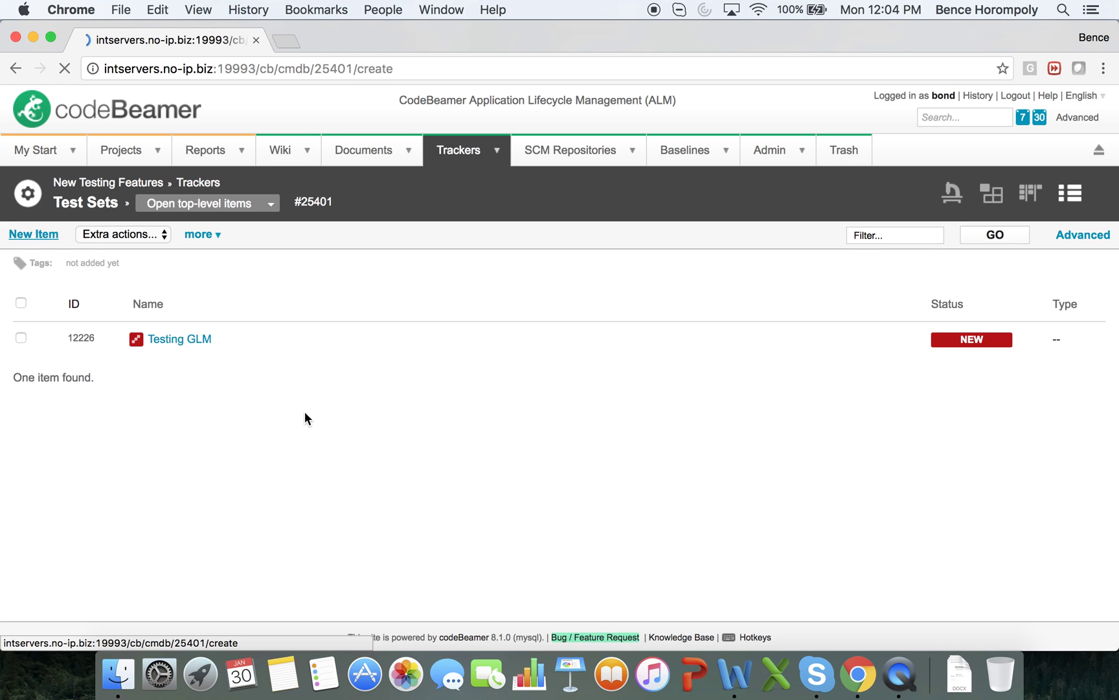
left_click(214, 357)
type("Te")
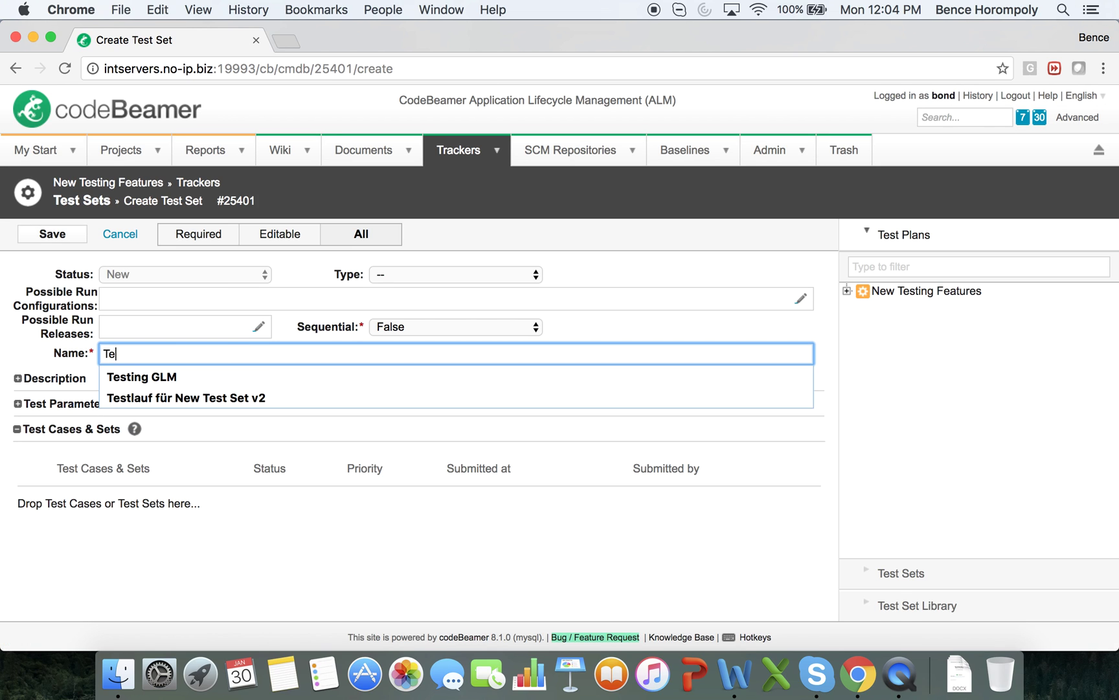
type("sting GLM 2")
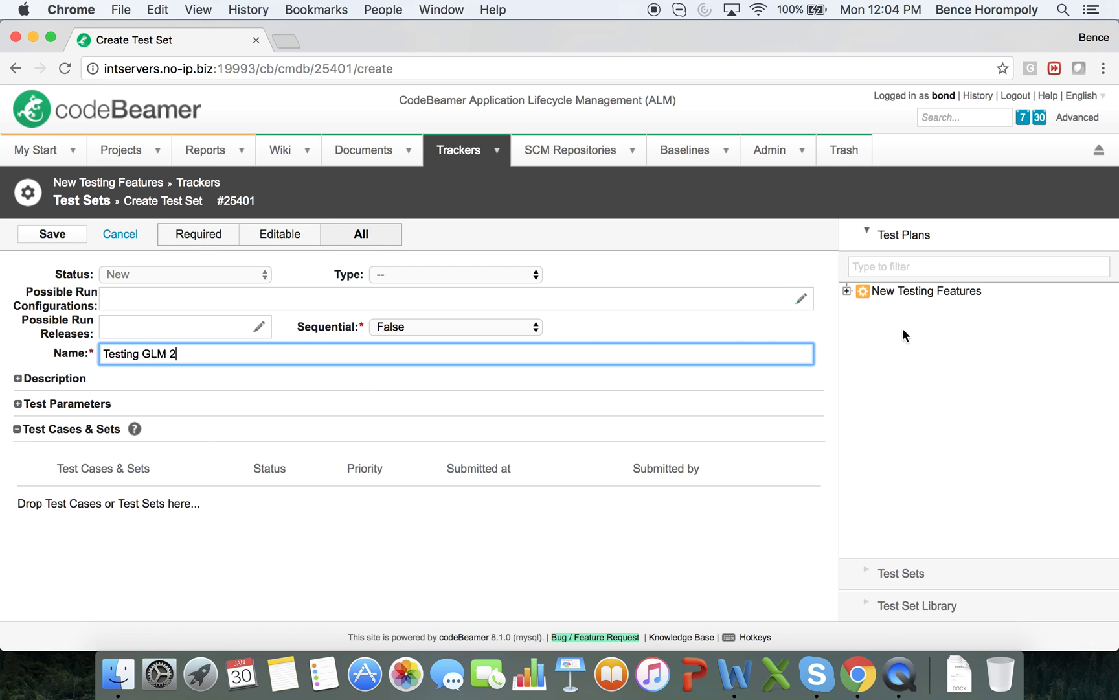
left_click(846, 291)
left_click(860, 307)
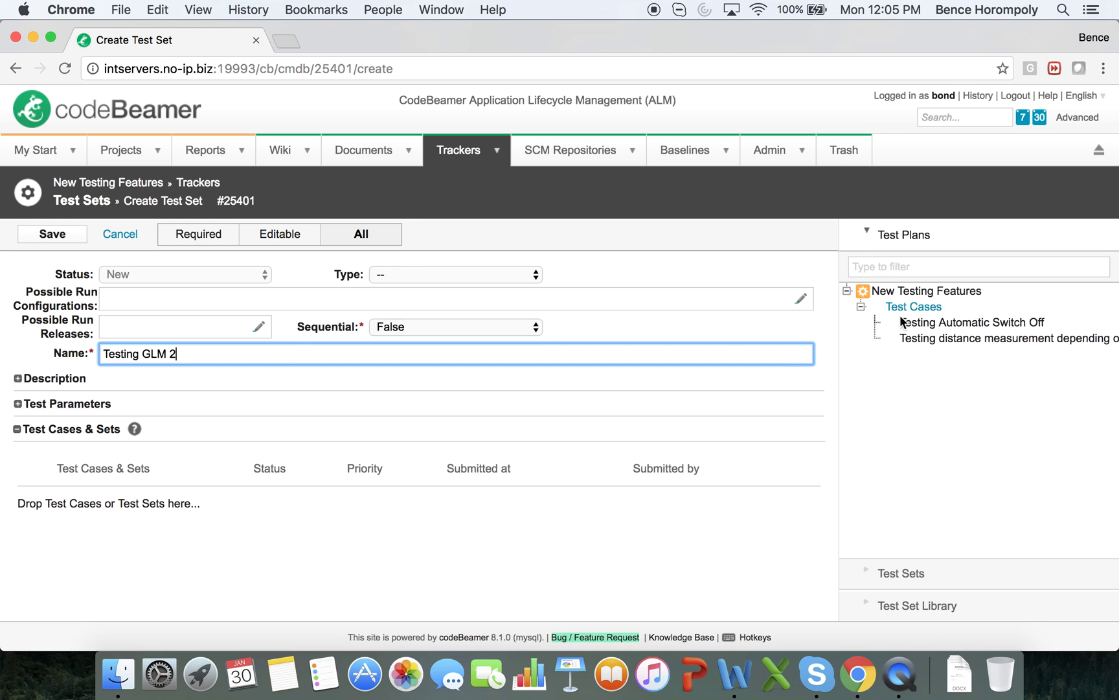
left_click_drag(671, 389, 305, 500)
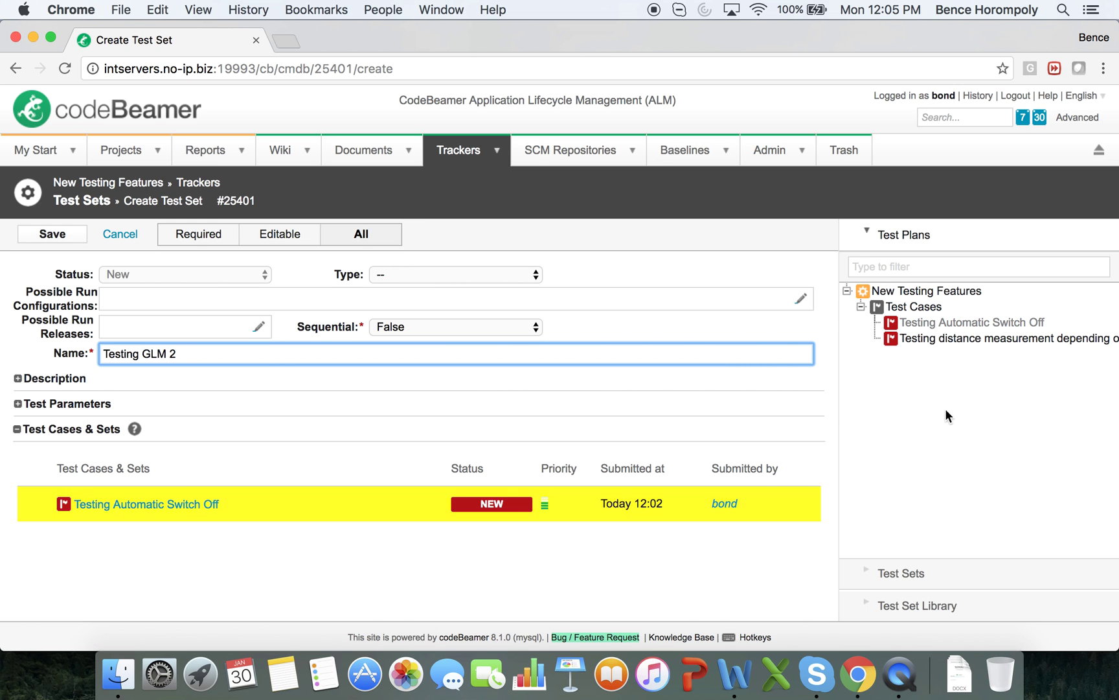
left_click_drag(986, 349, 389, 537)
left_click(68, 237)
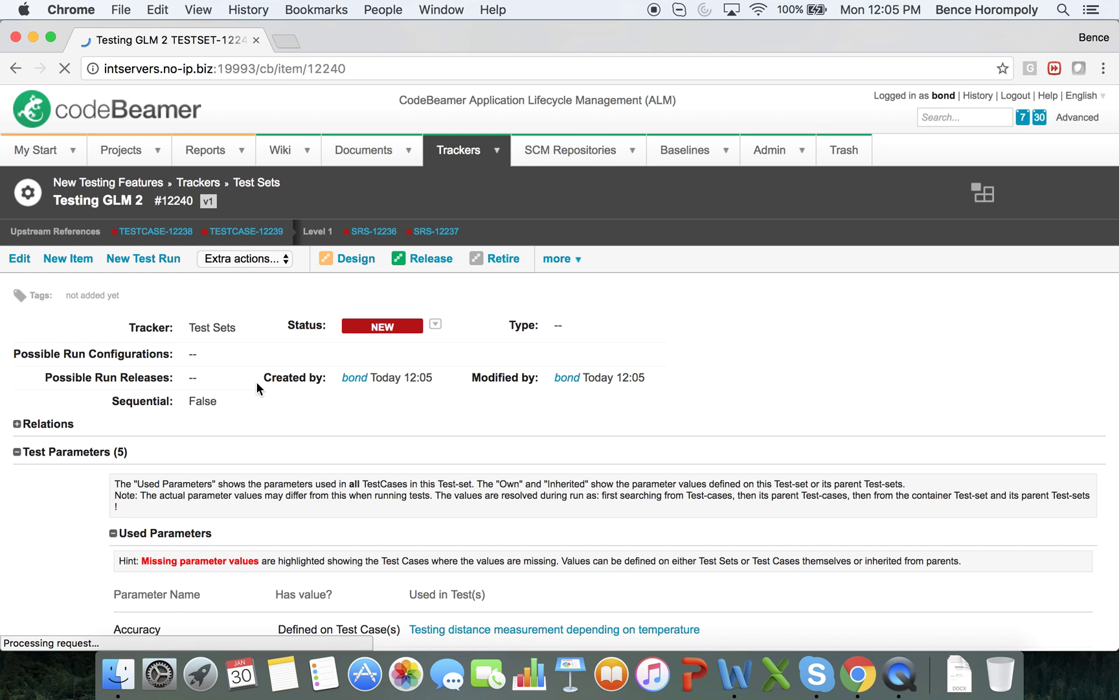
- Review the test set's used parameters and start a new test run for it
scroll(256, 382, "down", 5)
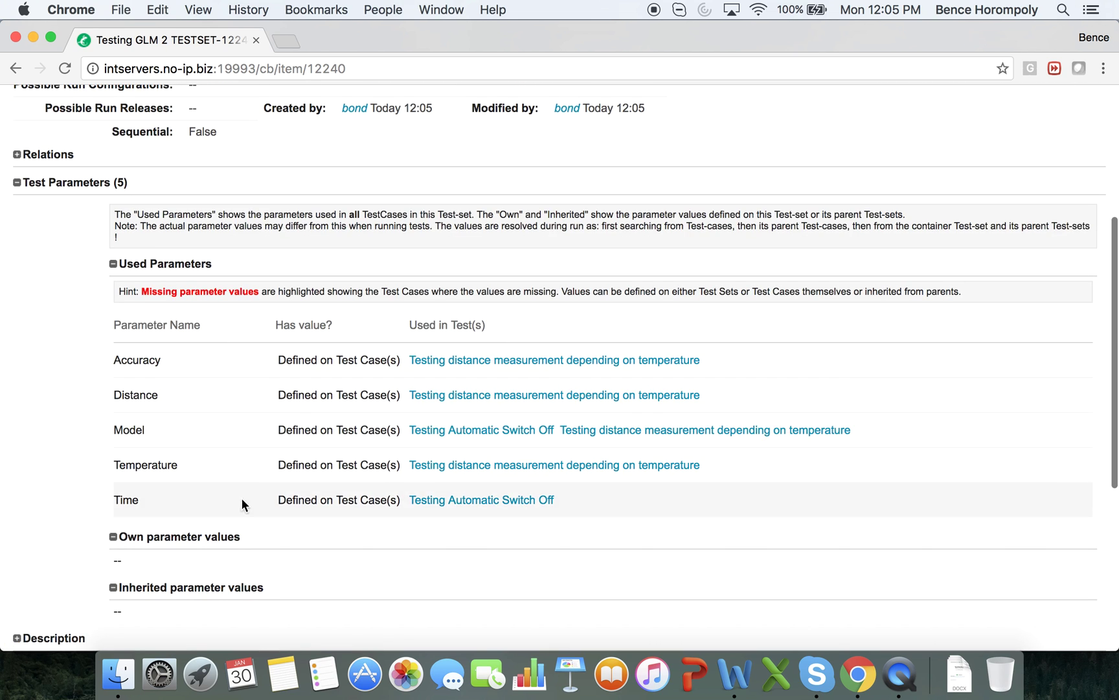
scroll(324, 507, "down", 5)
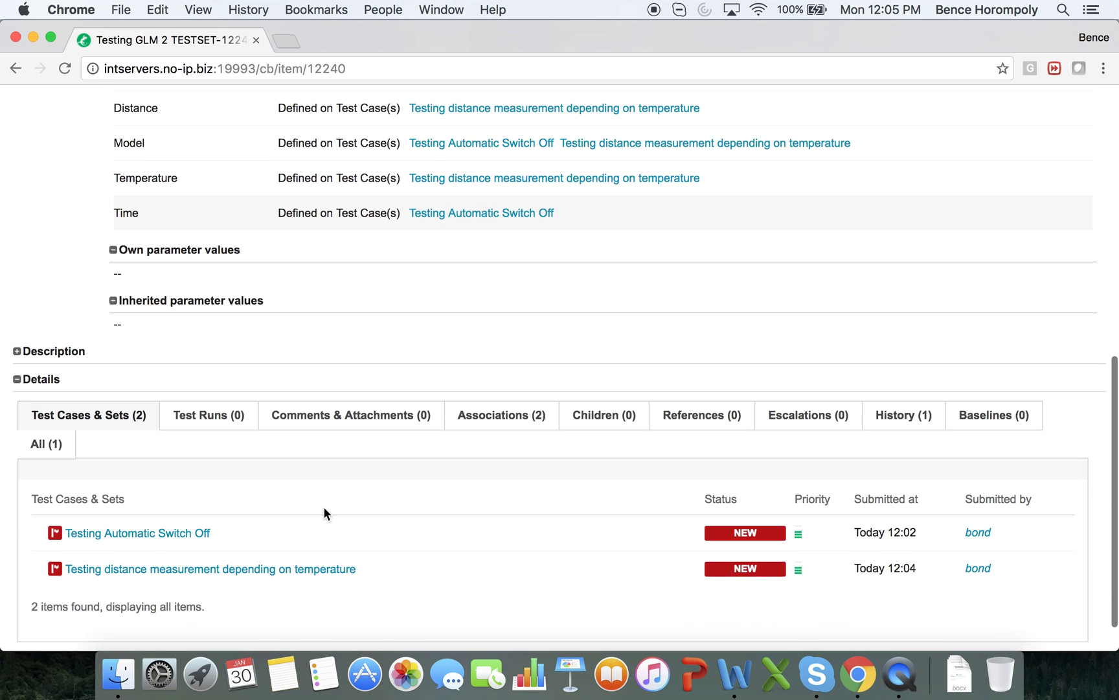
scroll(359, 470, "up", 10)
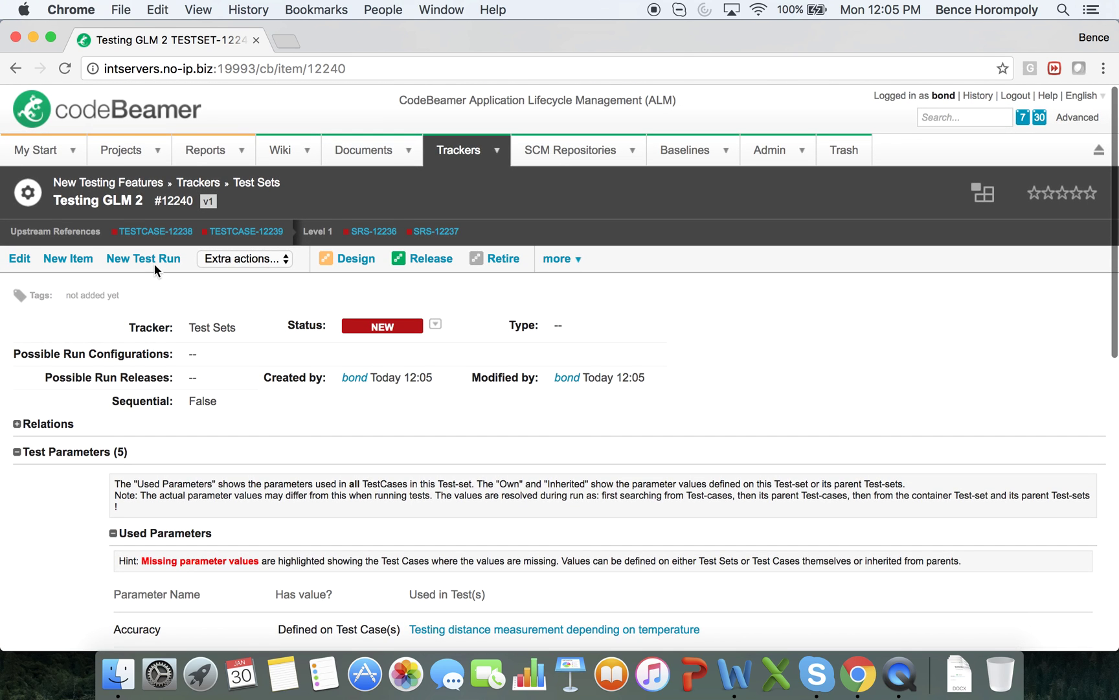
left_click(155, 259)
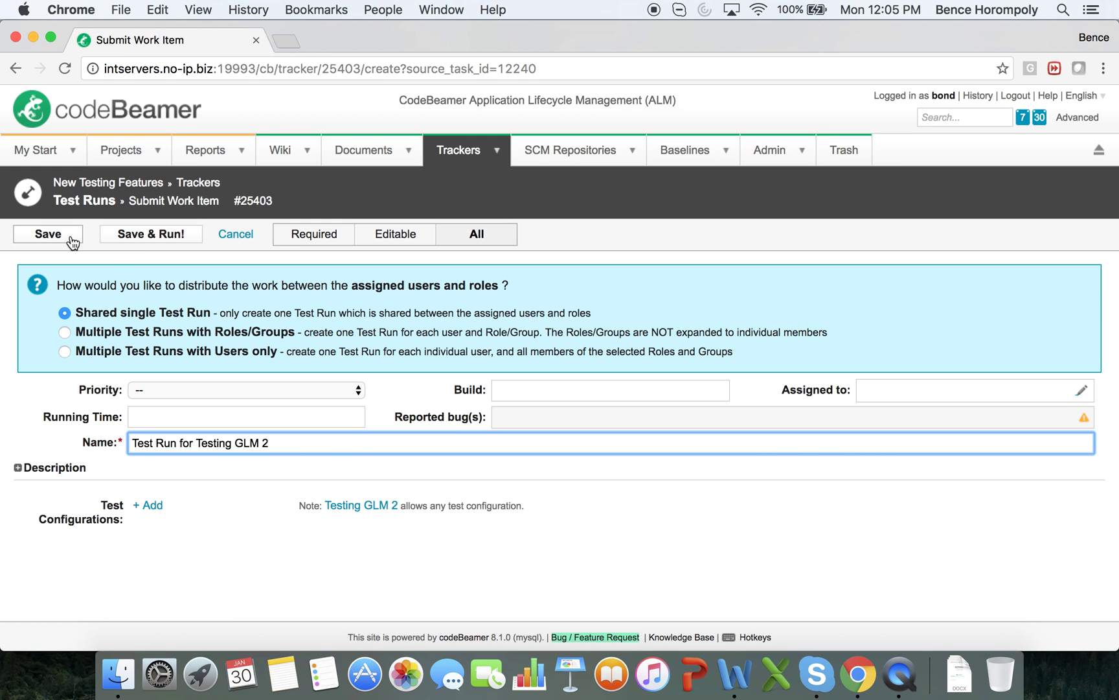
- Save and run 'Test Run for Testing GLM 2', widen the runner and run all test cases
left_click(159, 233)
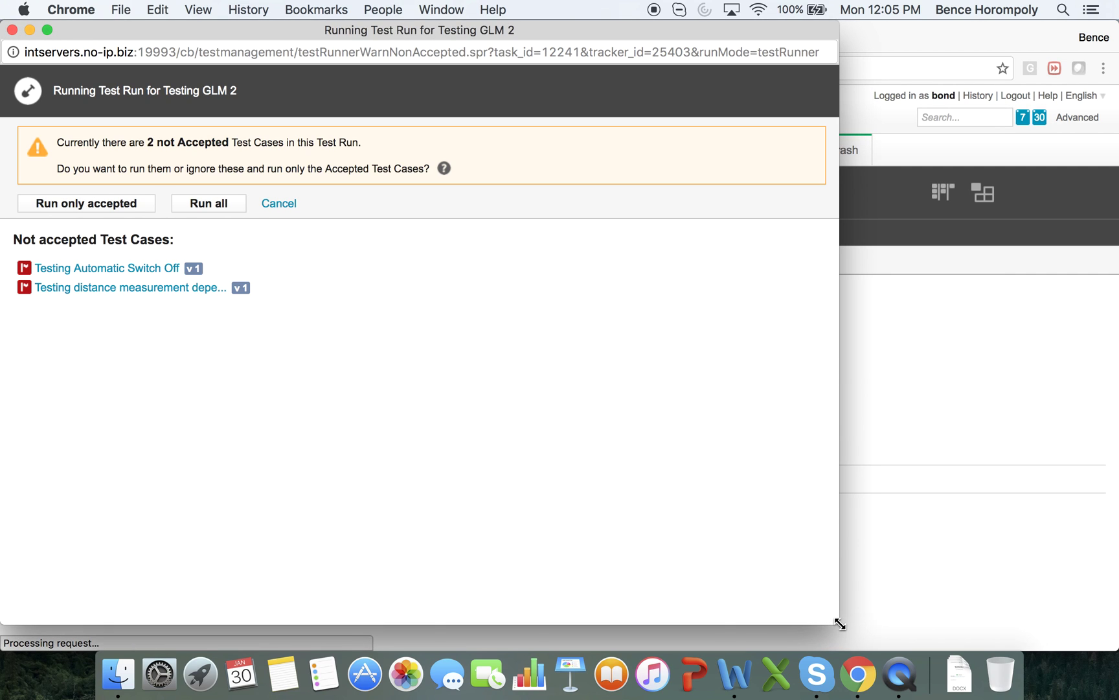
left_click_drag(838, 624, 1116, 641)
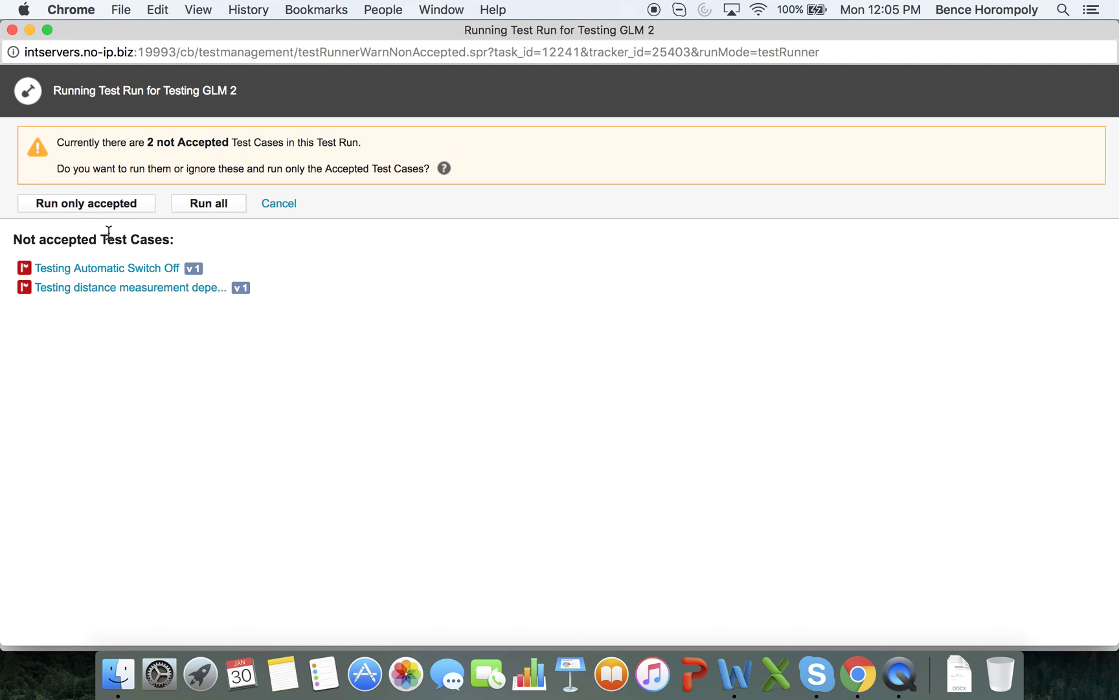
left_click(218, 206)
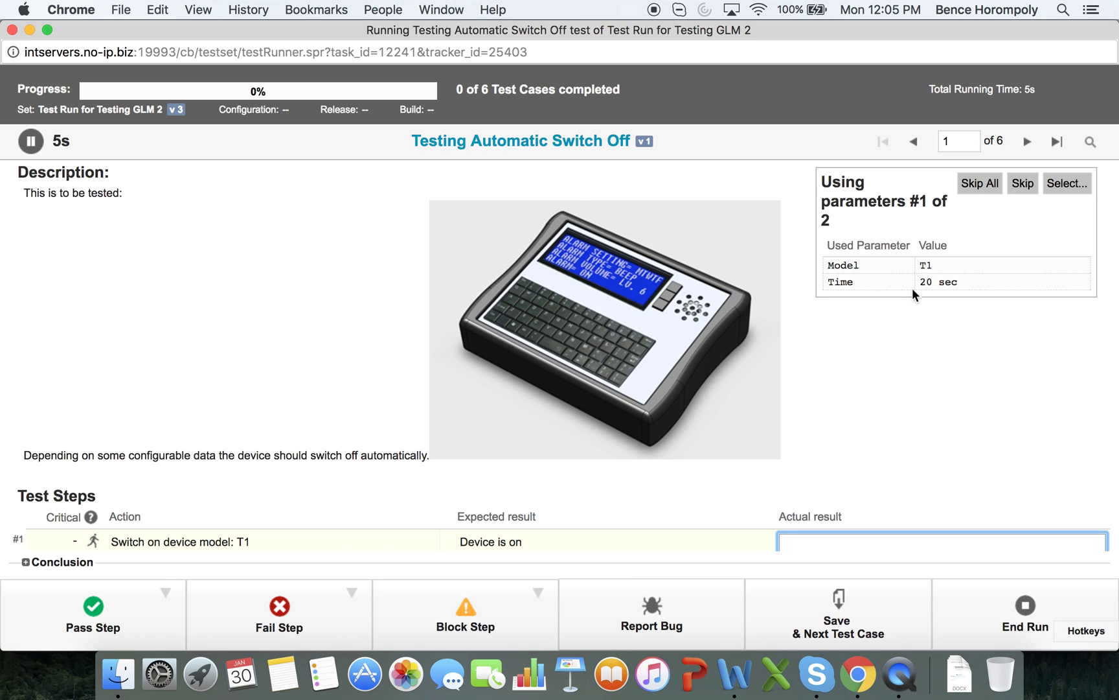
- Pass both Automatic Switch Off steps for model T1 with 20 sec and save the result
scroll(865, 344, "down", 3)
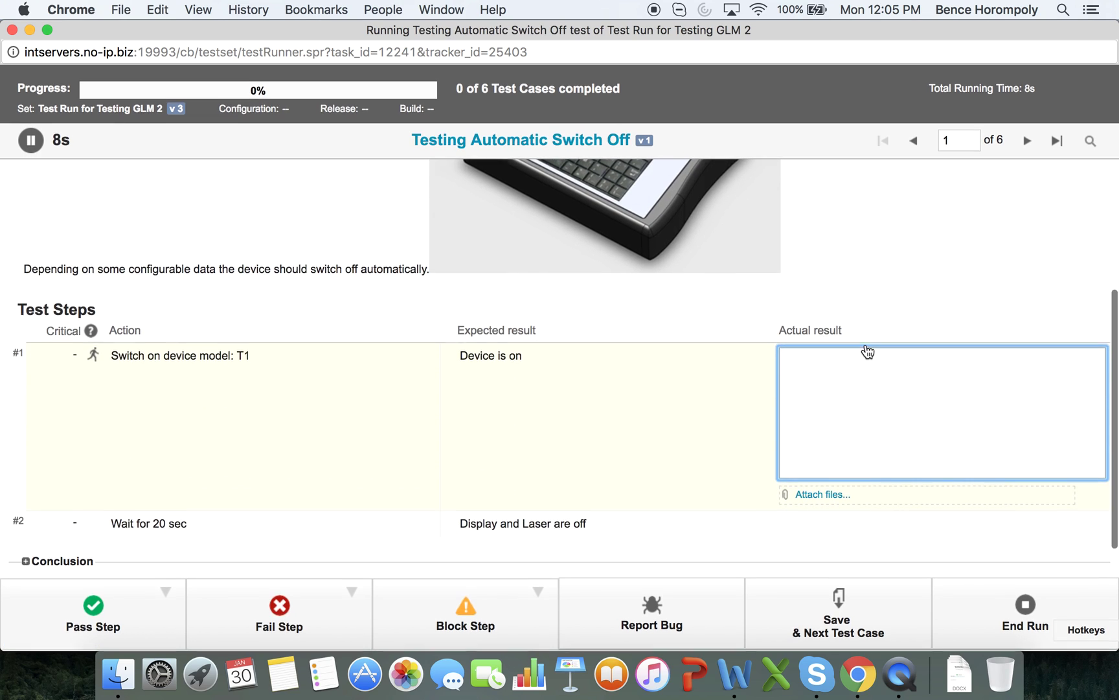
left_click(100, 614)
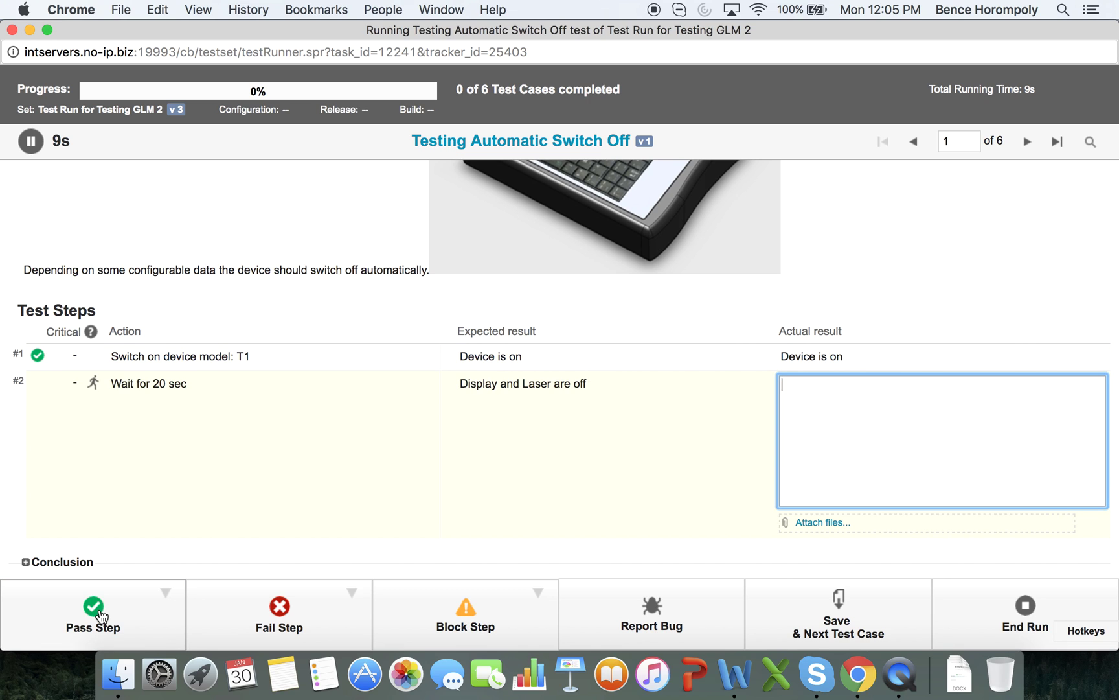
left_click(101, 614)
type("Successful")
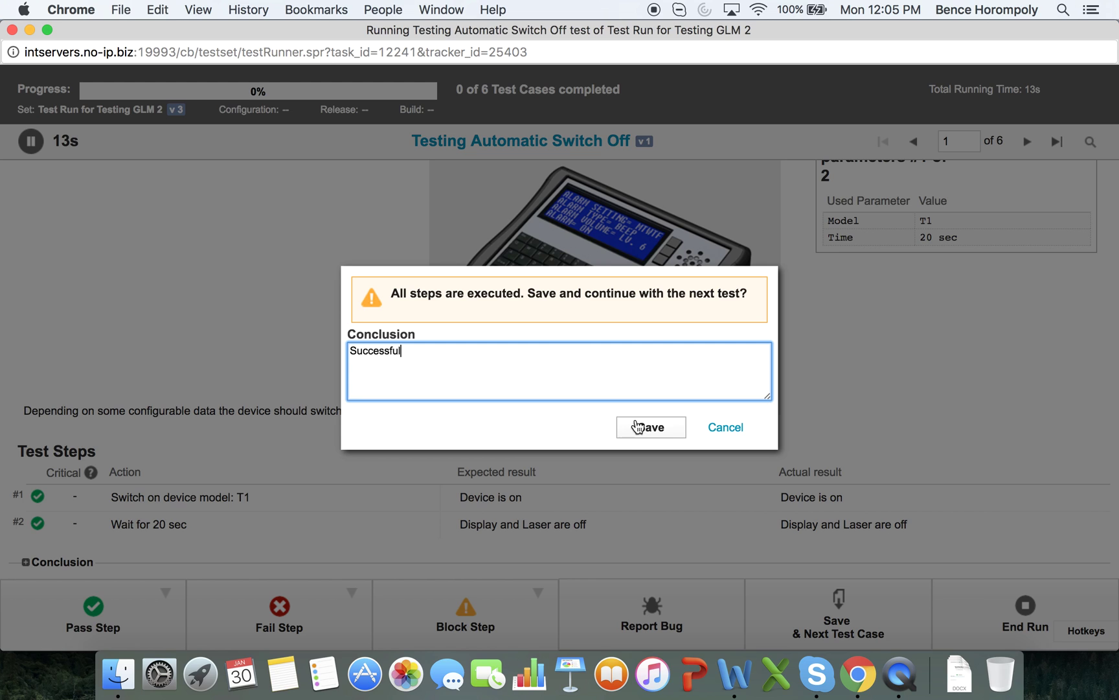
left_click(632, 432)
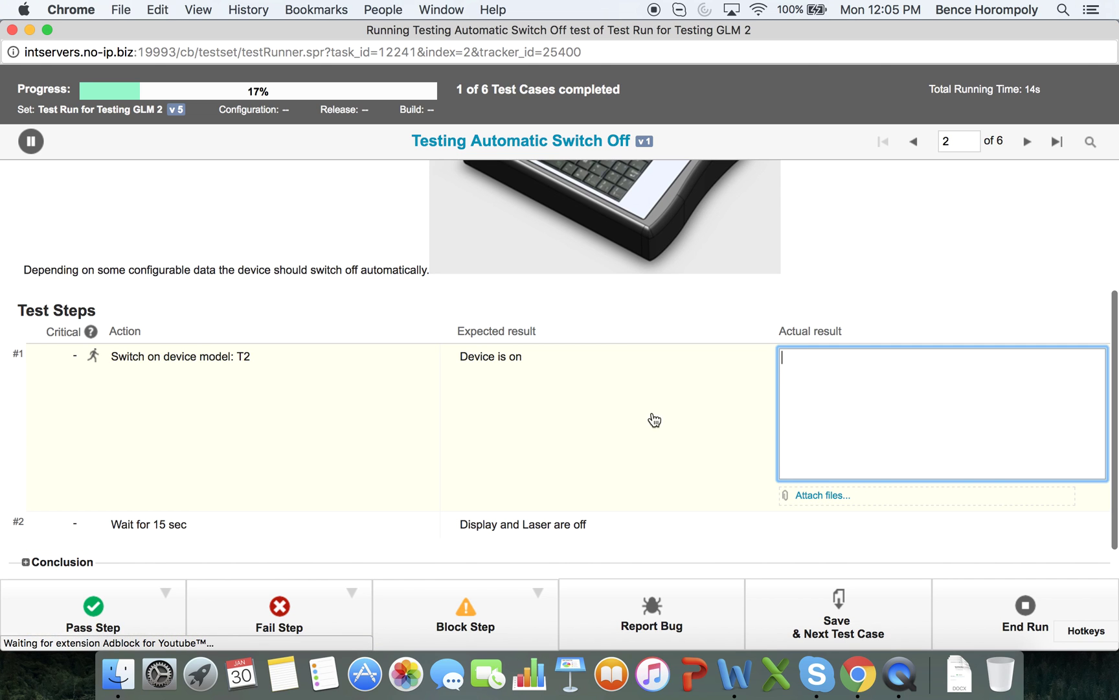
- For model T2 with 15 sec, pass step #1, fail step #2, and save
scroll(867, 314, "up", 3)
scroll(868, 307, "up", 2)
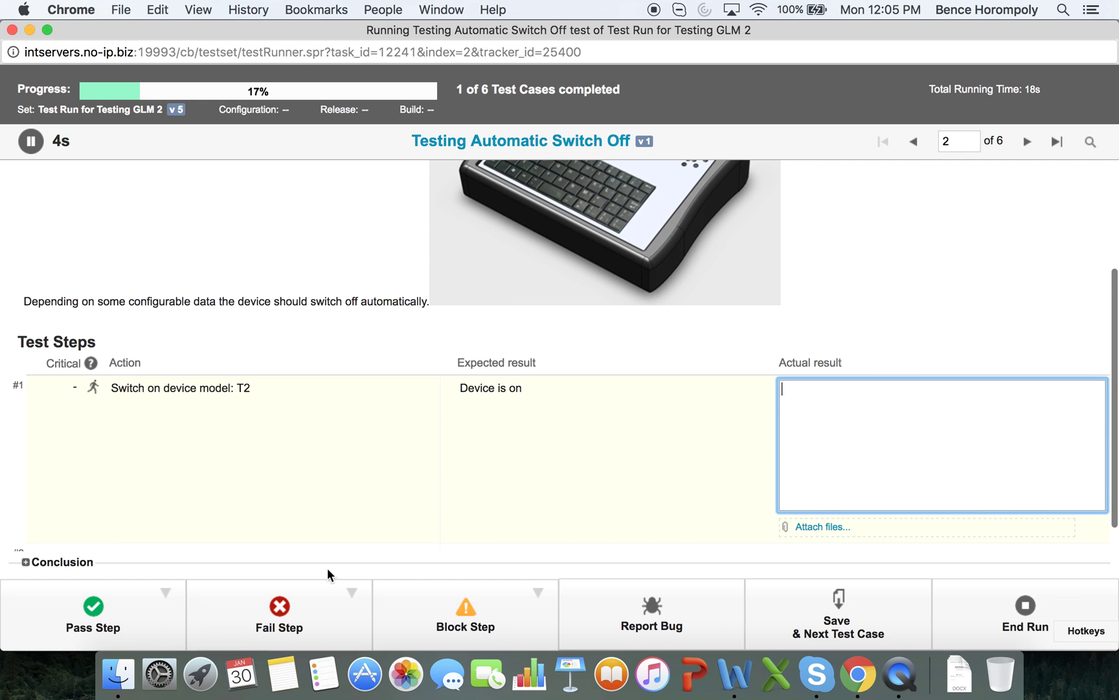
left_click(99, 620)
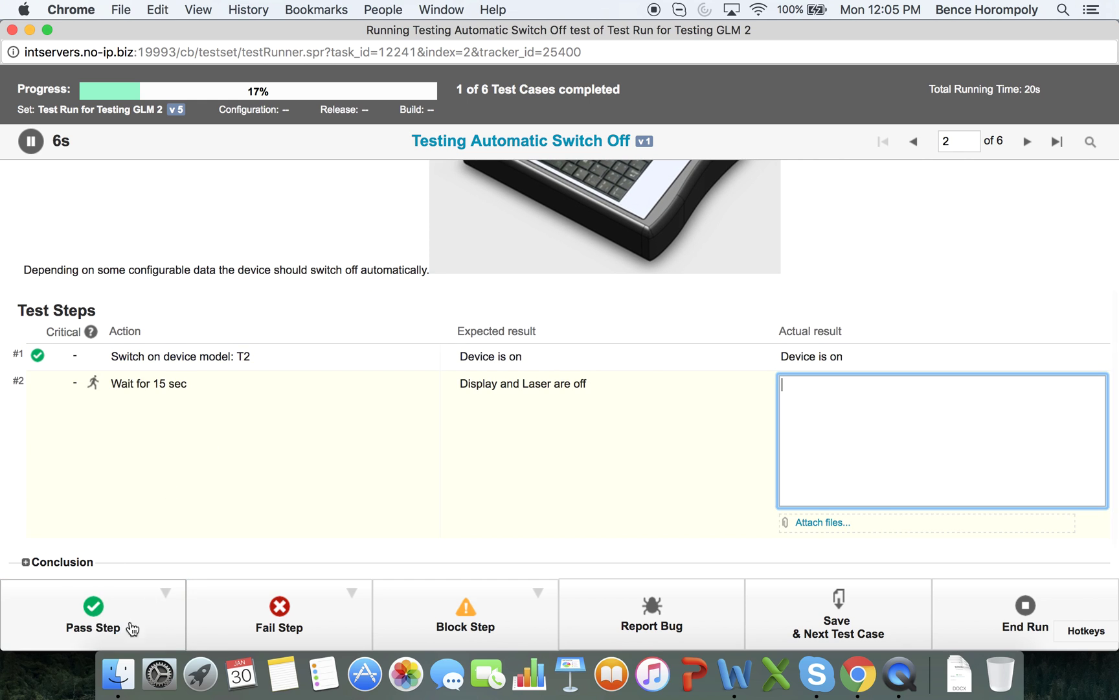
left_click(280, 619)
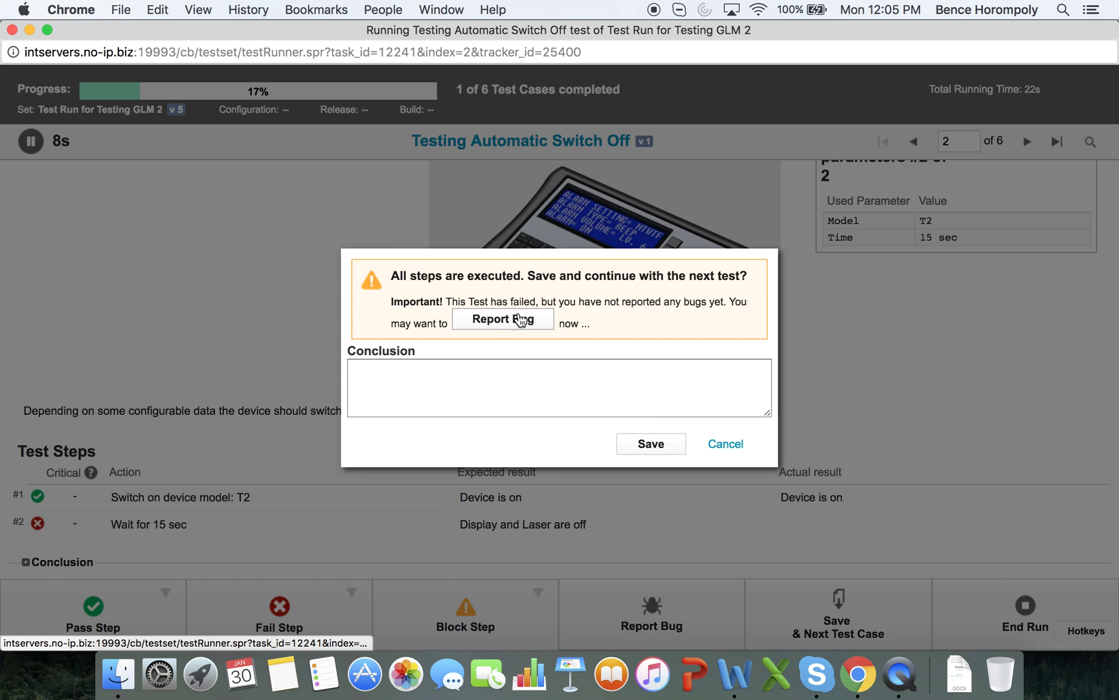
left_click(643, 453)
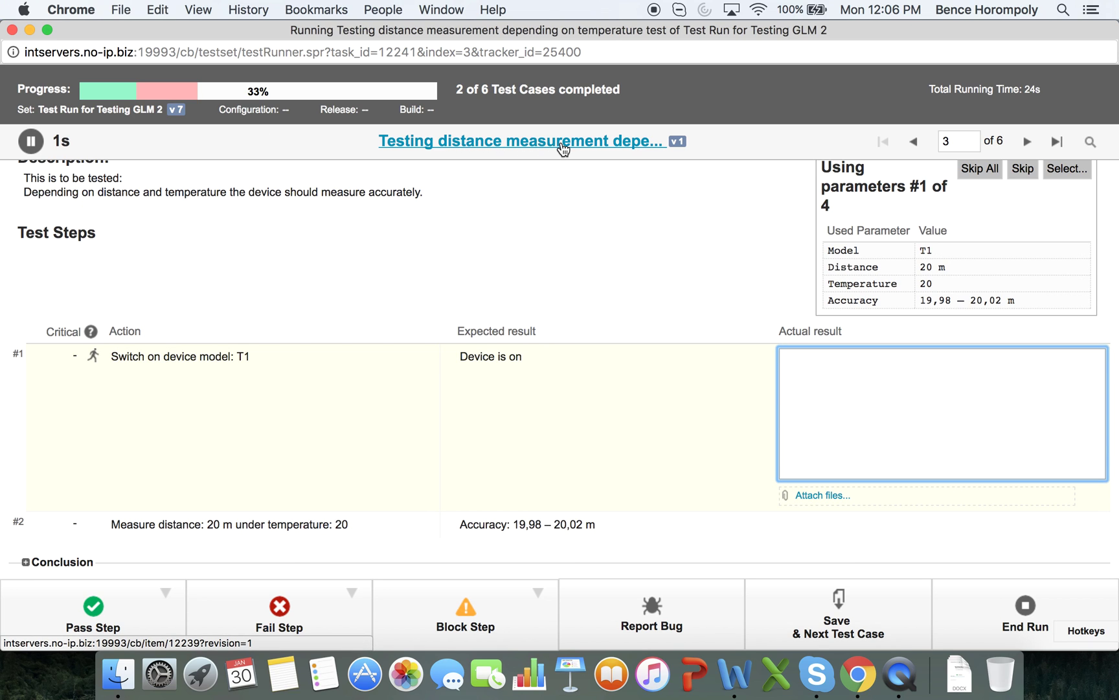
- Pass both steps of the first two distance-measurement parameter sets, saving each
scroll(649, 285, "up", 1)
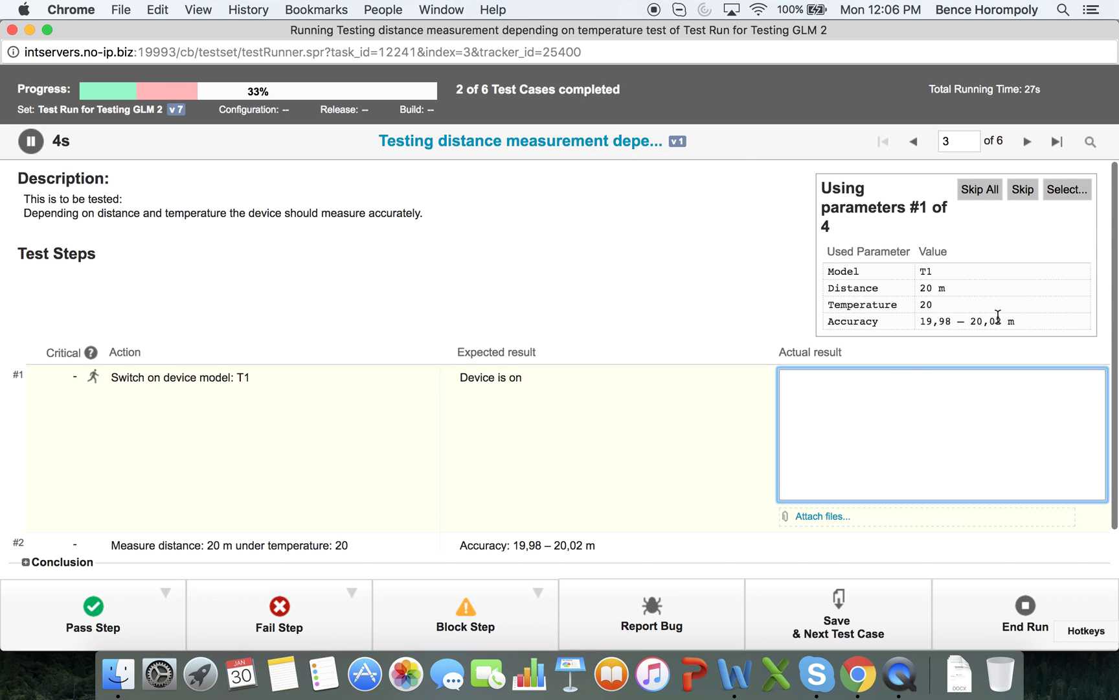
scroll(543, 421, "down", 1)
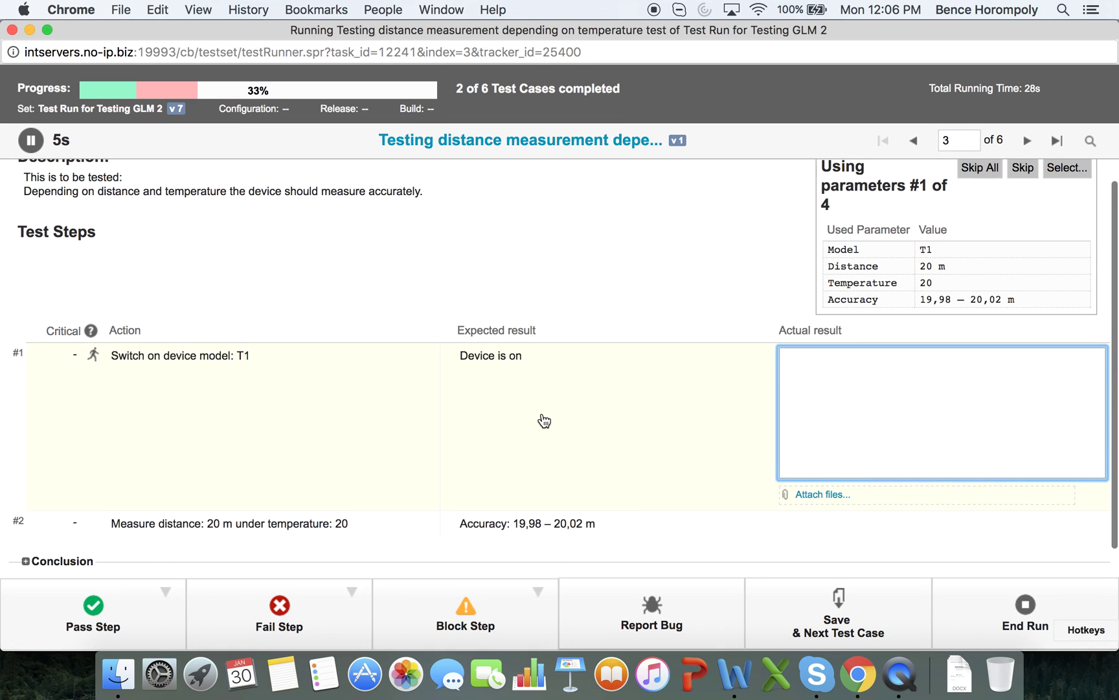
left_click(63, 638)
left_click(63, 638)
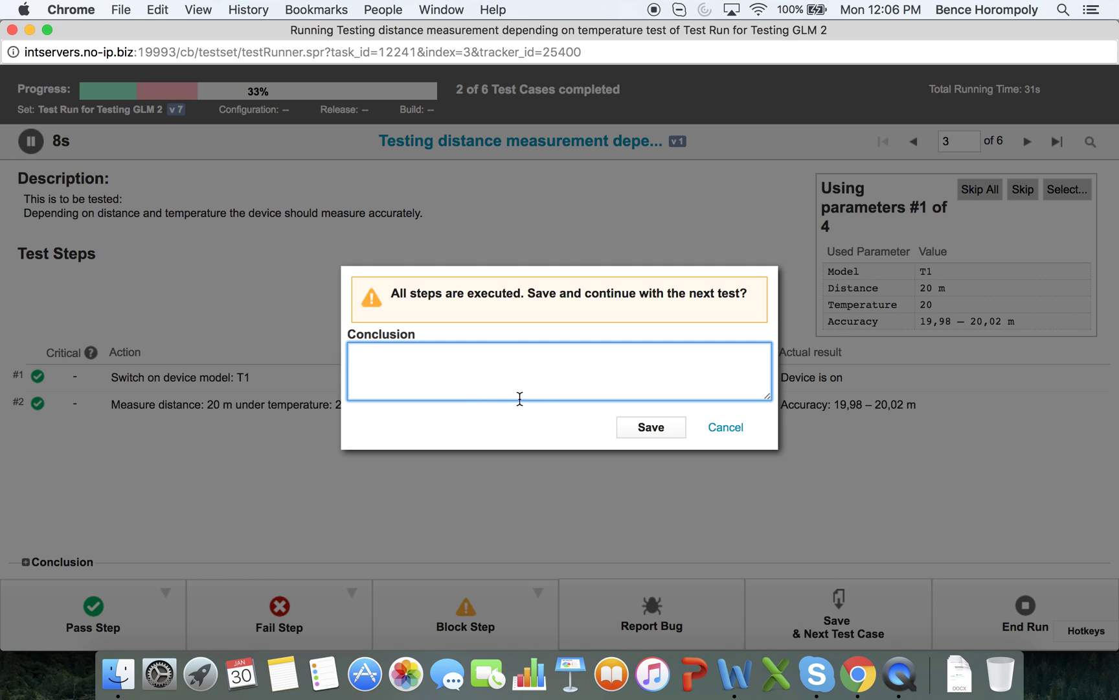
left_click(646, 427)
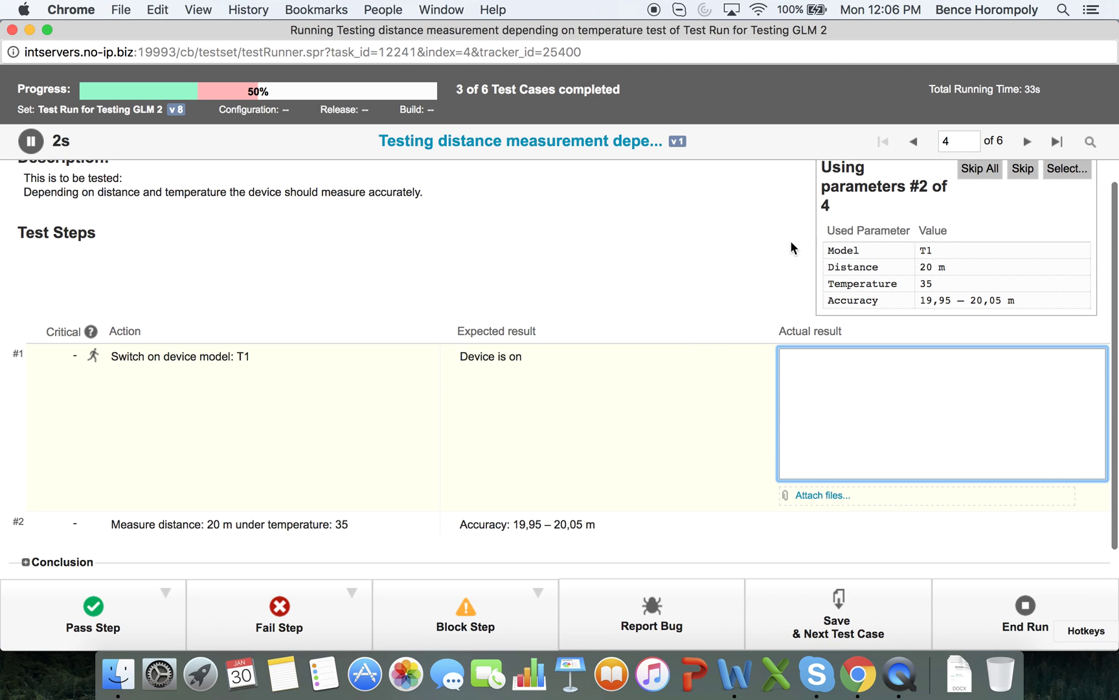
left_click(71, 637)
left_click(71, 638)
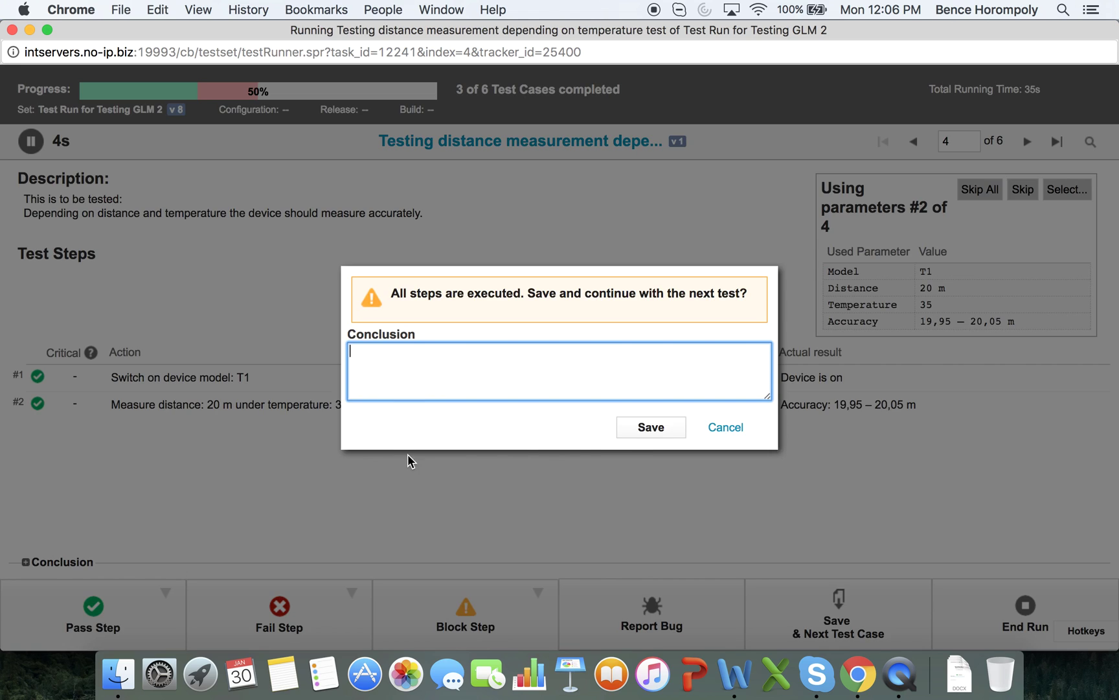
left_click(648, 427)
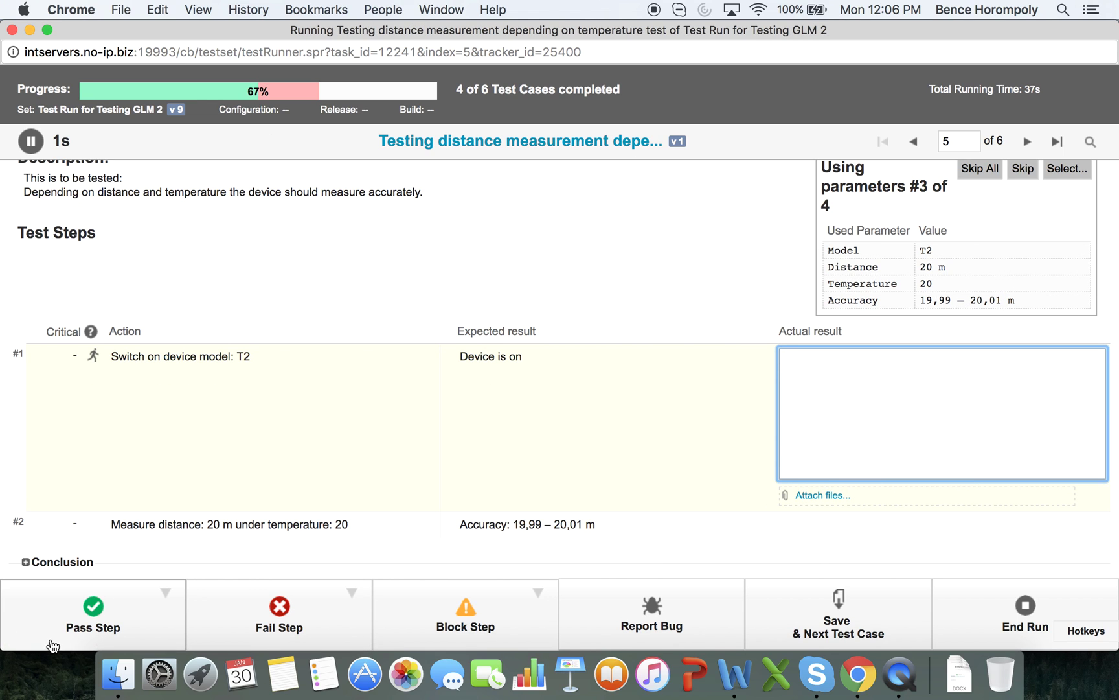
- Pass both steps of the last two parameter sets and save, completing the run
left_click(83, 612)
left_click(83, 612)
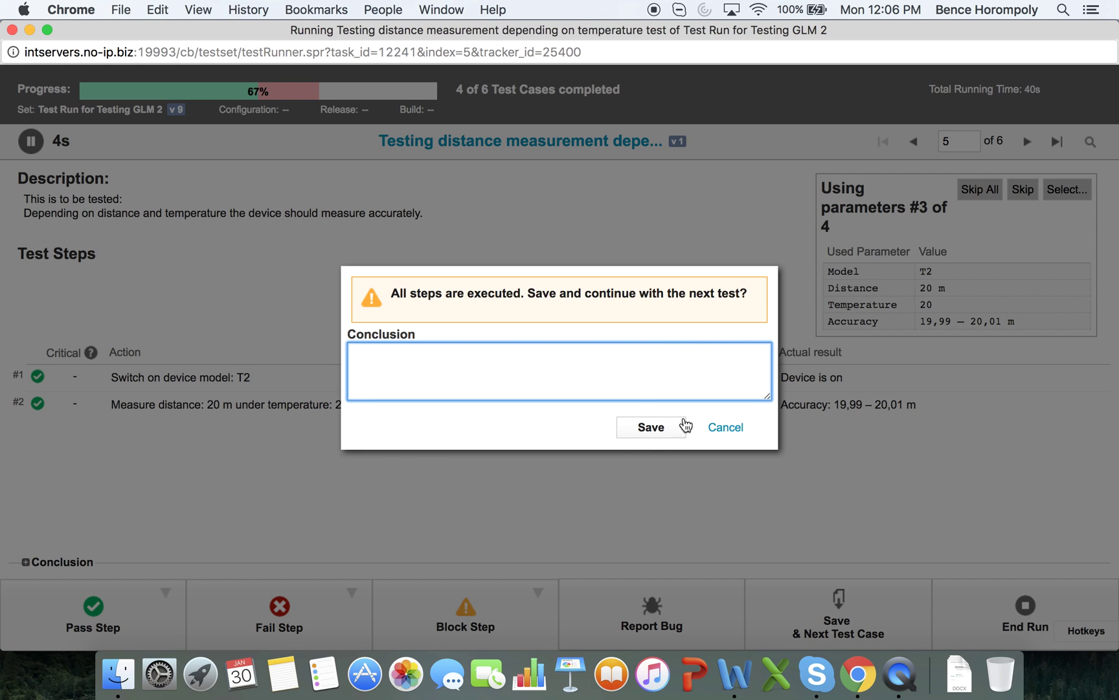
left_click(651, 427)
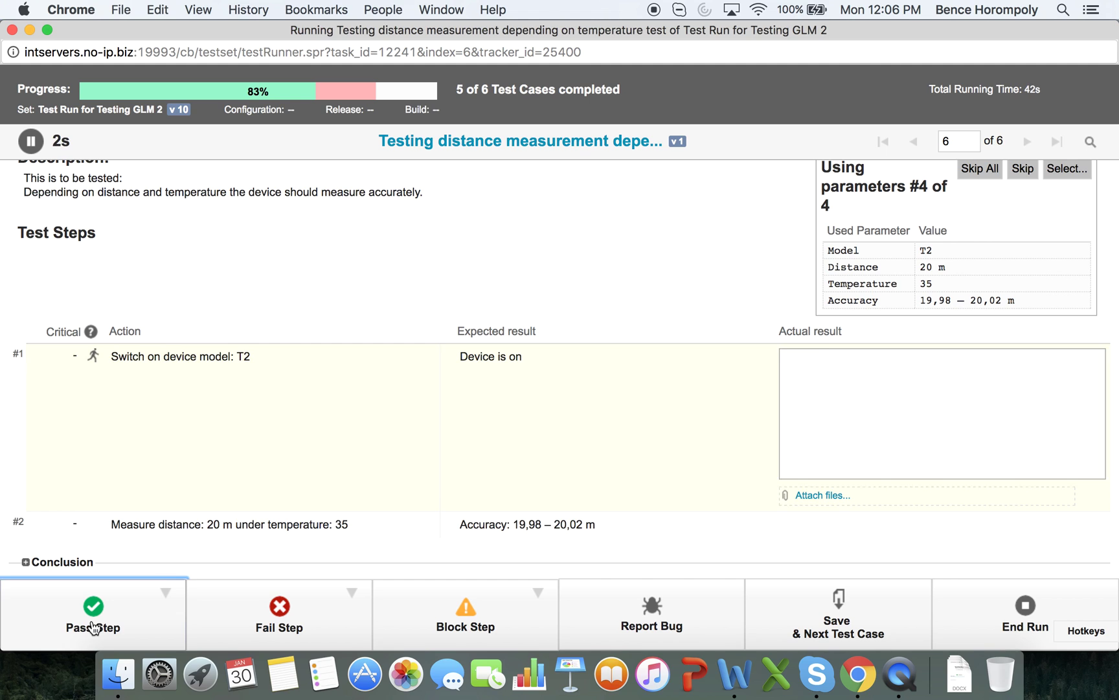
left_click(93, 627)
left_click(93, 627)
left_click(656, 427)
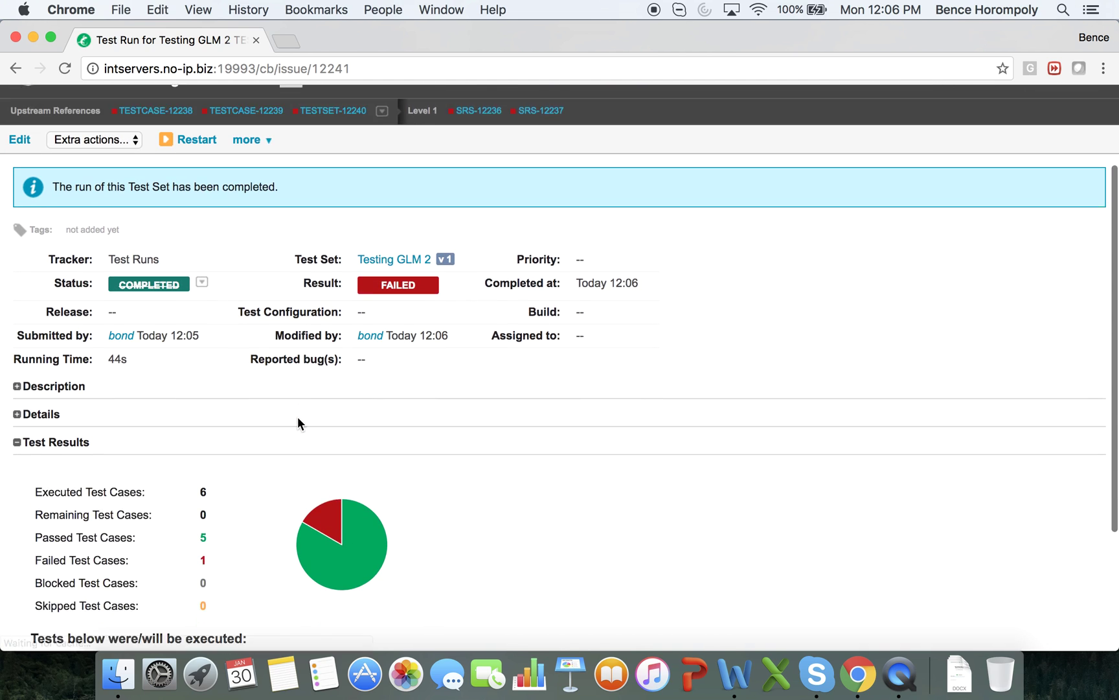
- Expand the Automatic Switch Off and TESTCASE-12239 results and the Details of Test Results section
scroll(243, 407, "down", 5)
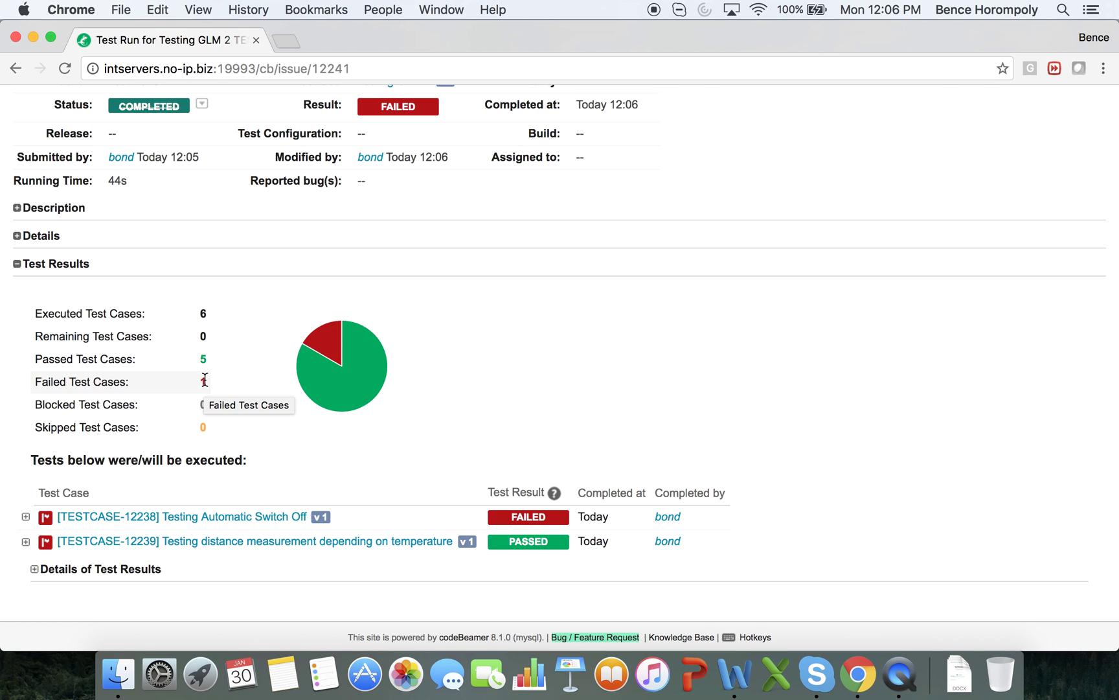
scroll(262, 398, "down", 1)
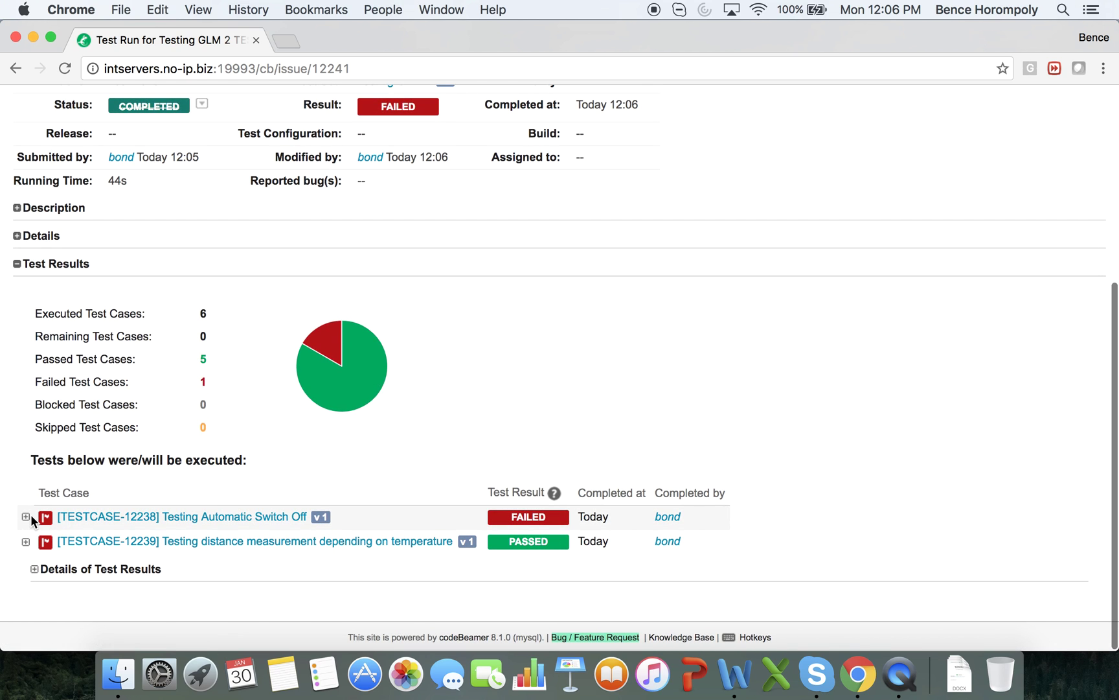
left_click(26, 518)
scroll(97, 505, "down", 5)
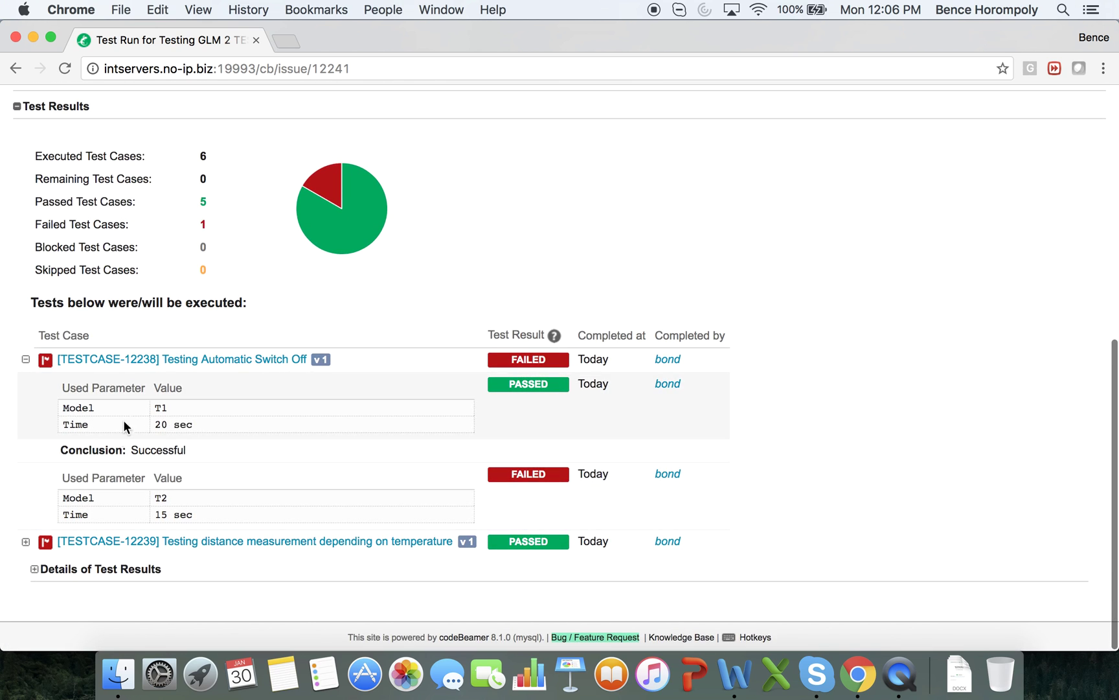
left_click(25, 541)
scroll(194, 511, "down", 10)
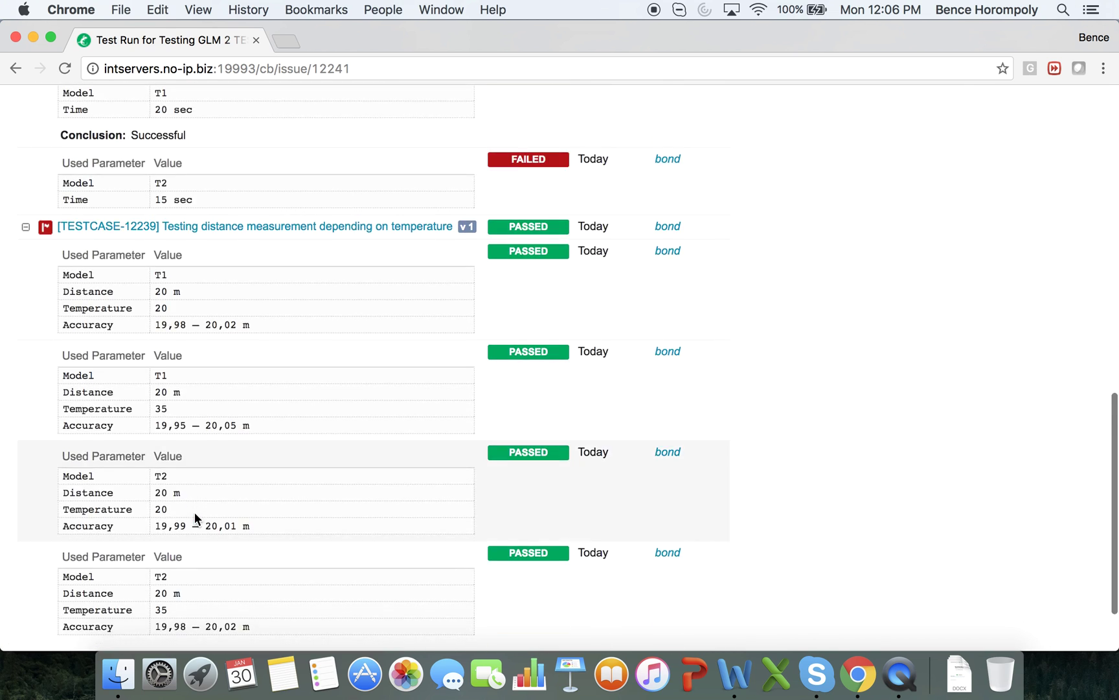
left_click(34, 565)
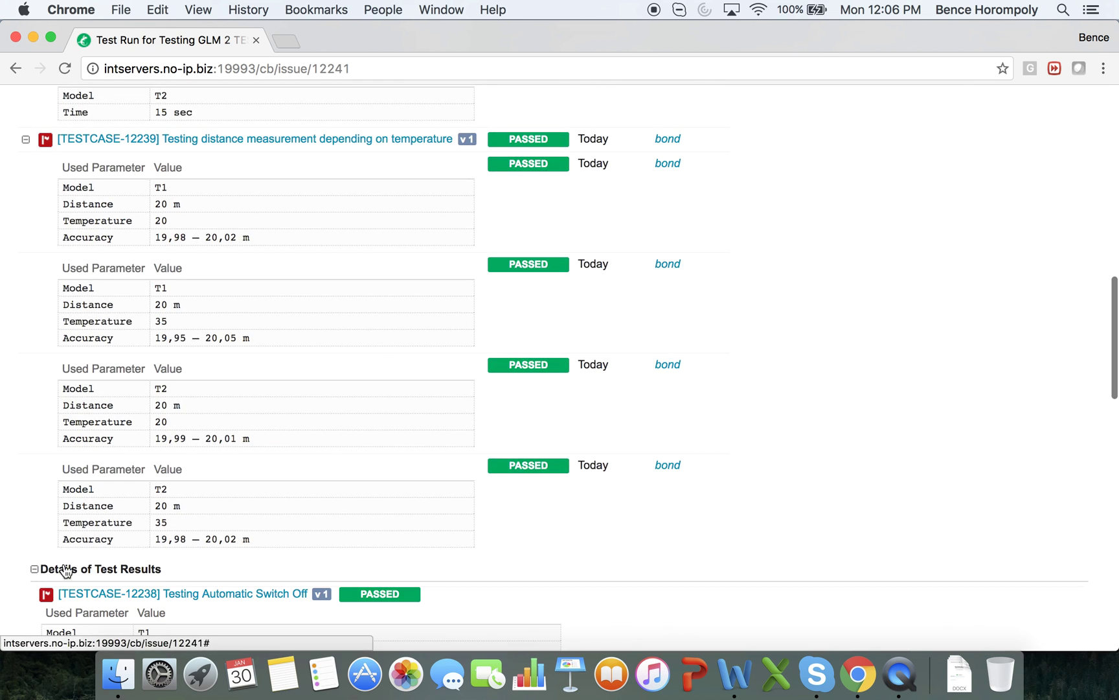
- Scroll through all step results, including the T2 failure at 'Wait for 15 sec', then back up
scroll(289, 524, "down", 4)
scroll(289, 524, "down", 7)
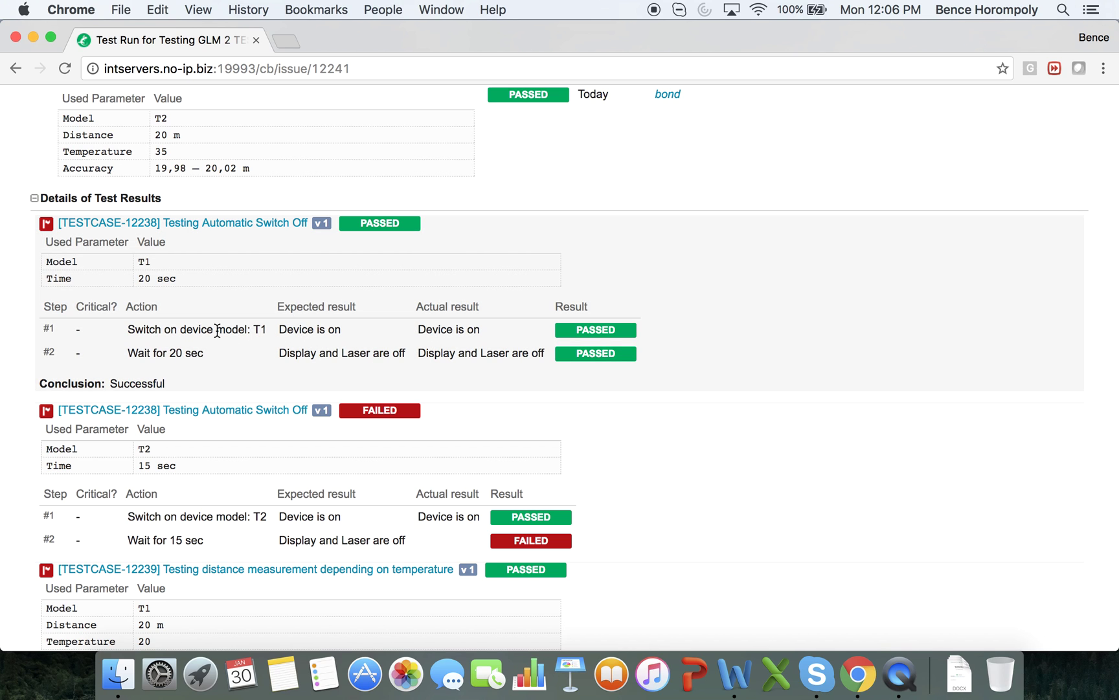
scroll(197, 349, "down", 5)
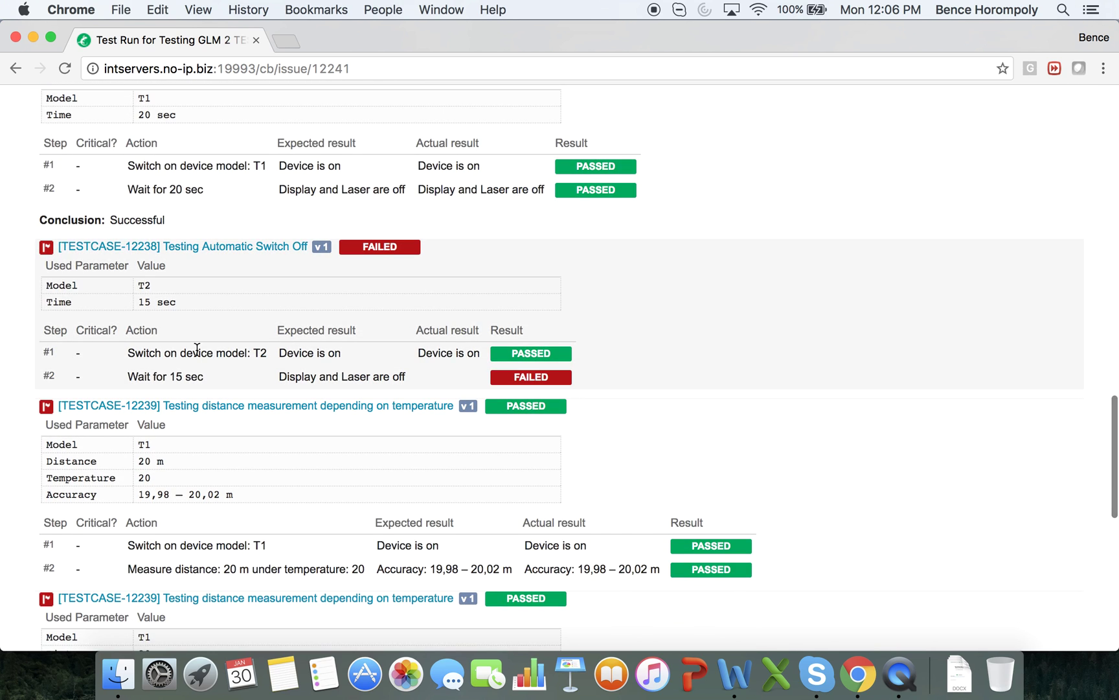
scroll(197, 349, "down", 1)
scroll(510, 306, "down", 12)
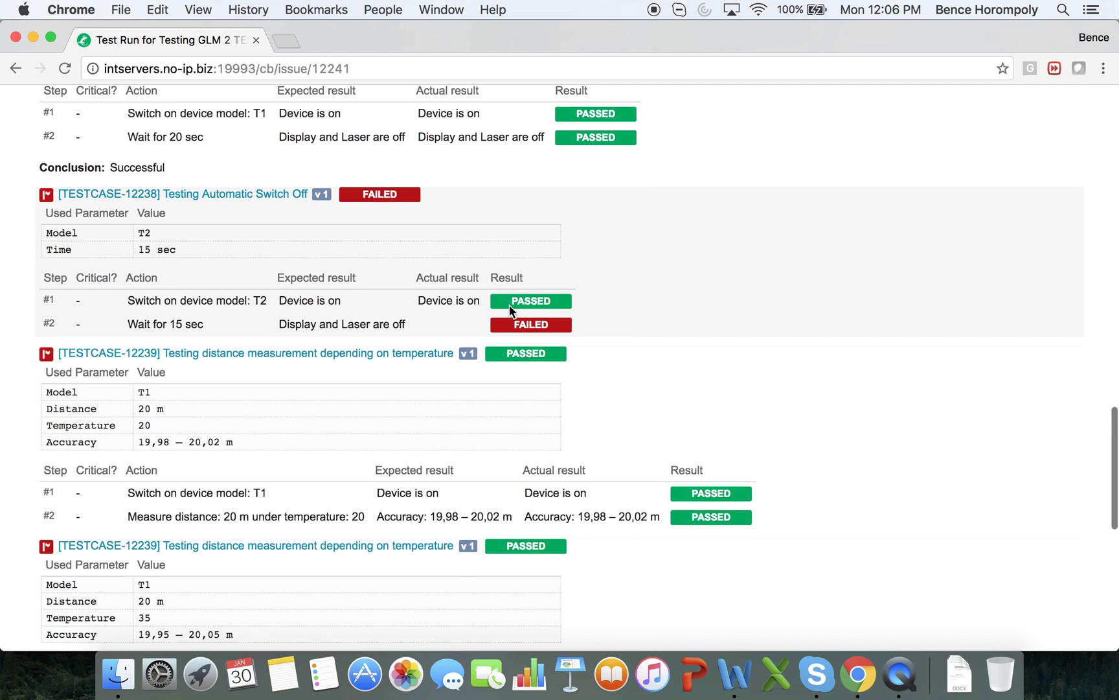
scroll(510, 310, "down", 5)
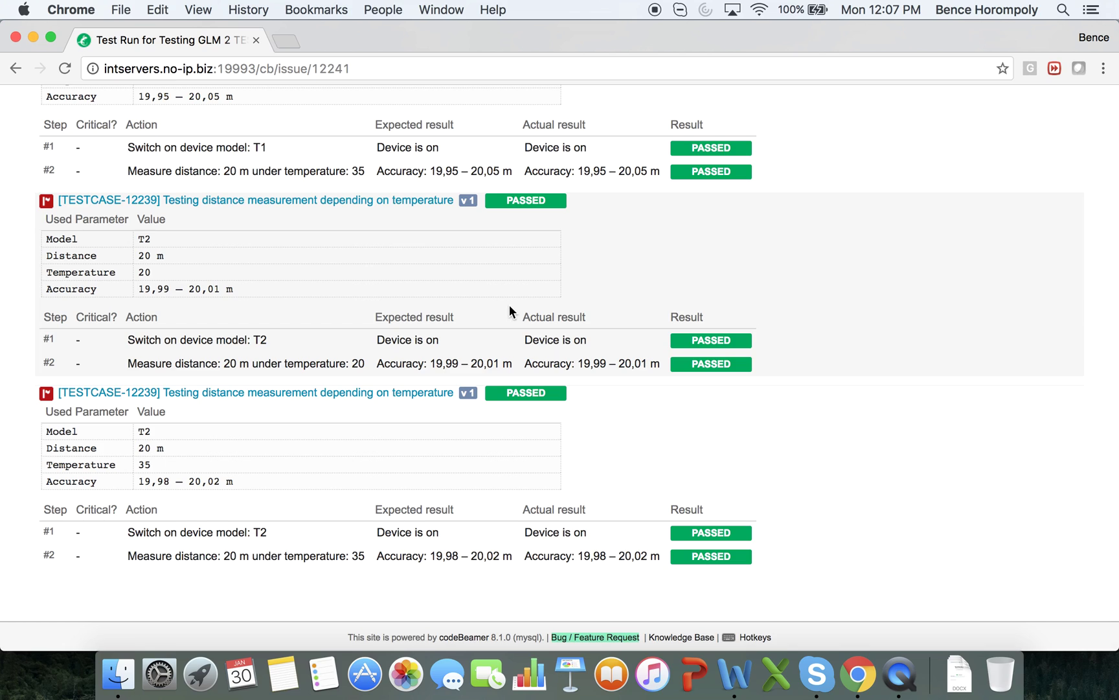
scroll(333, 379, "up", 15)
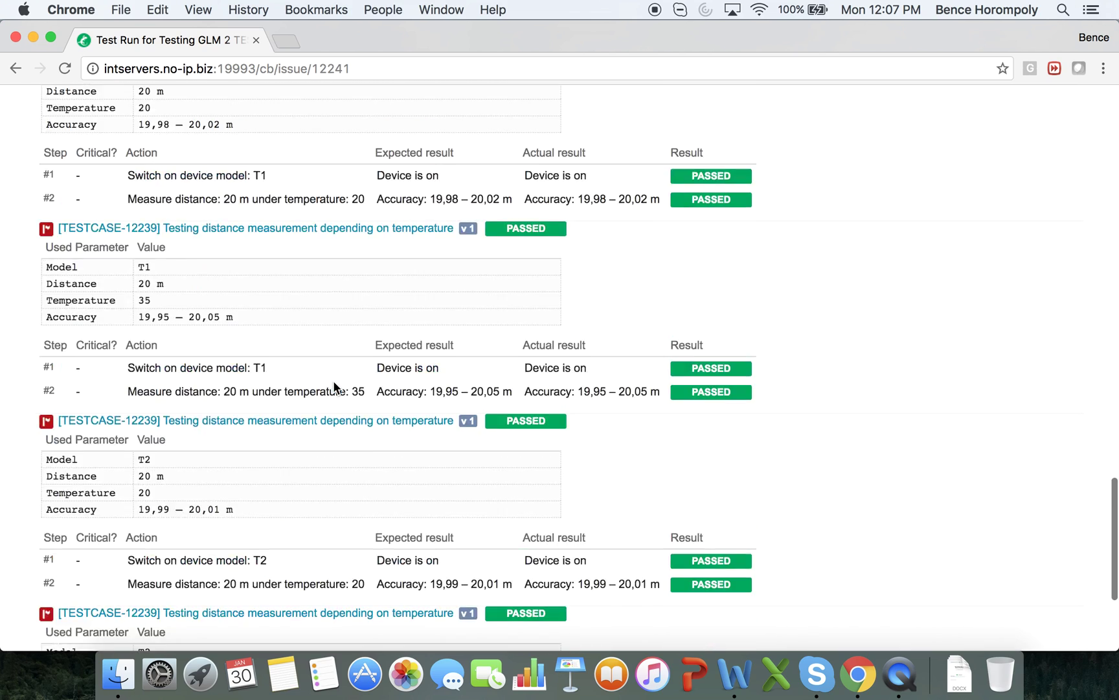
scroll(333, 402, "up", 2)
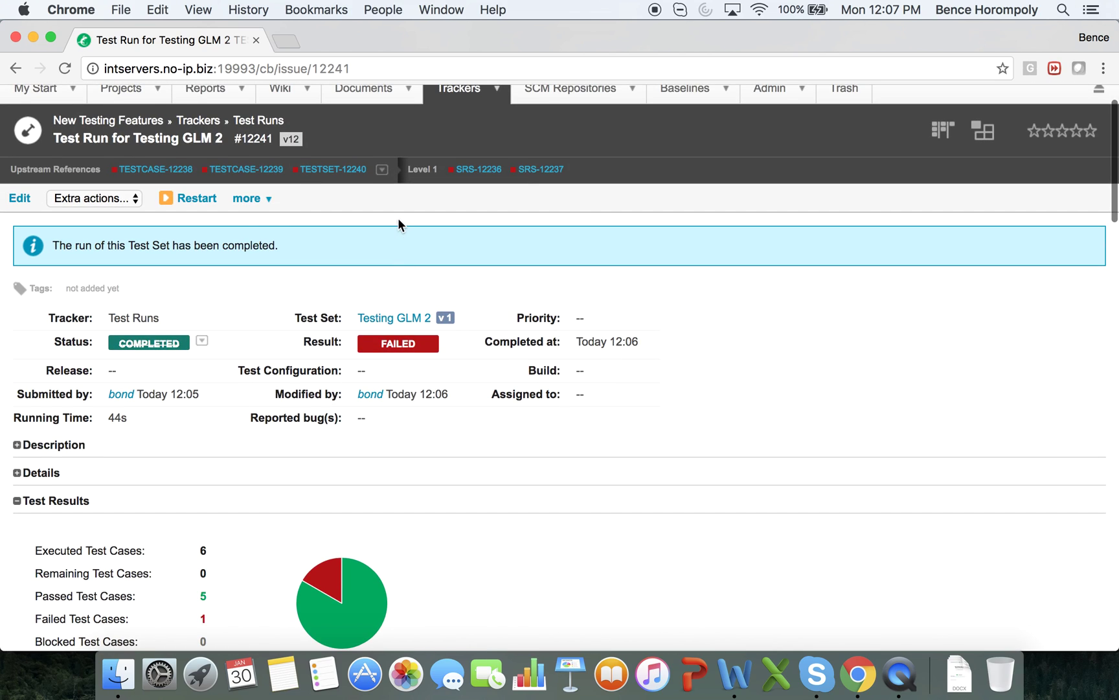
- Export the run via MS Word Simple Word Export and open 'New Testing Features - Test Runs.docx'
left_click(271, 203)
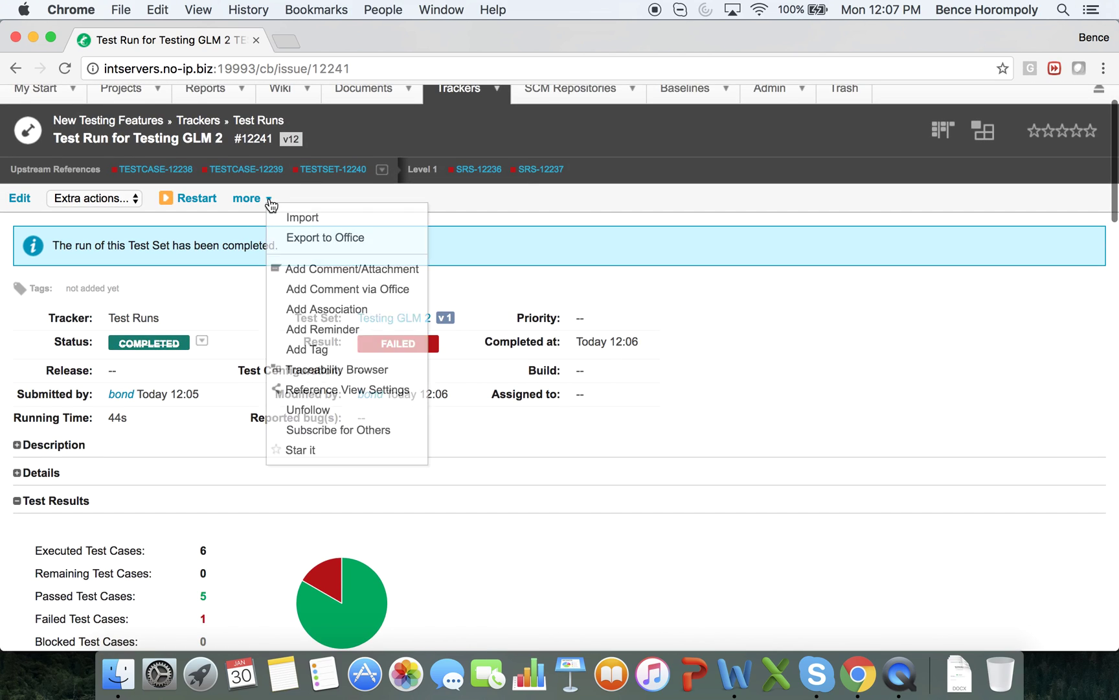
left_click(347, 238)
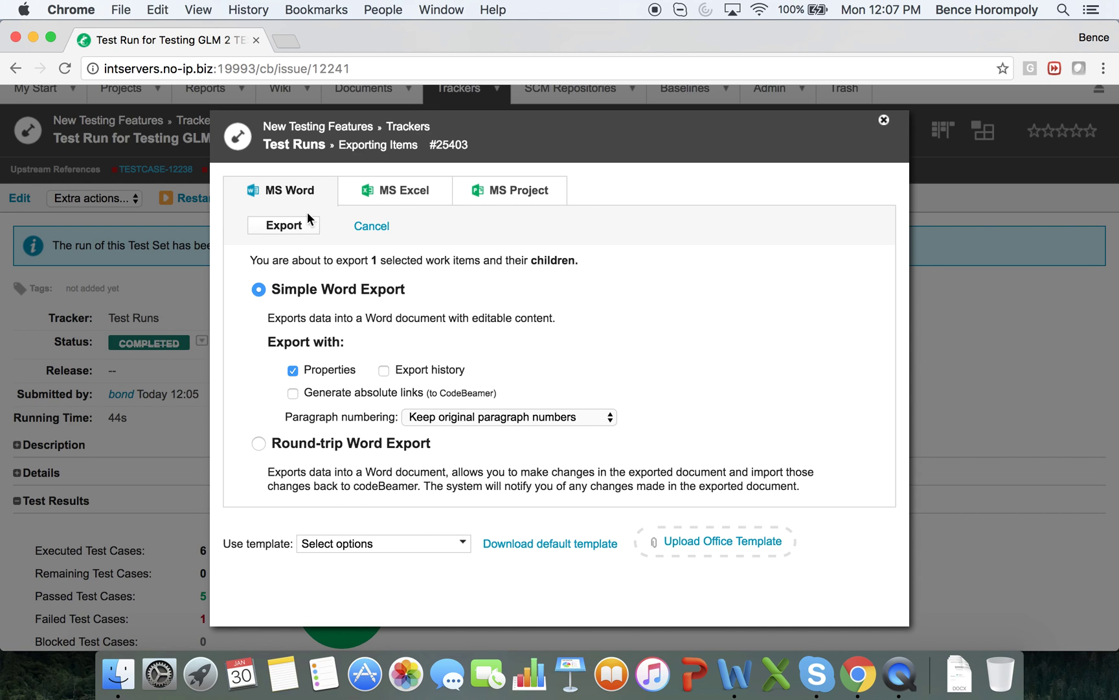
left_click(299, 228)
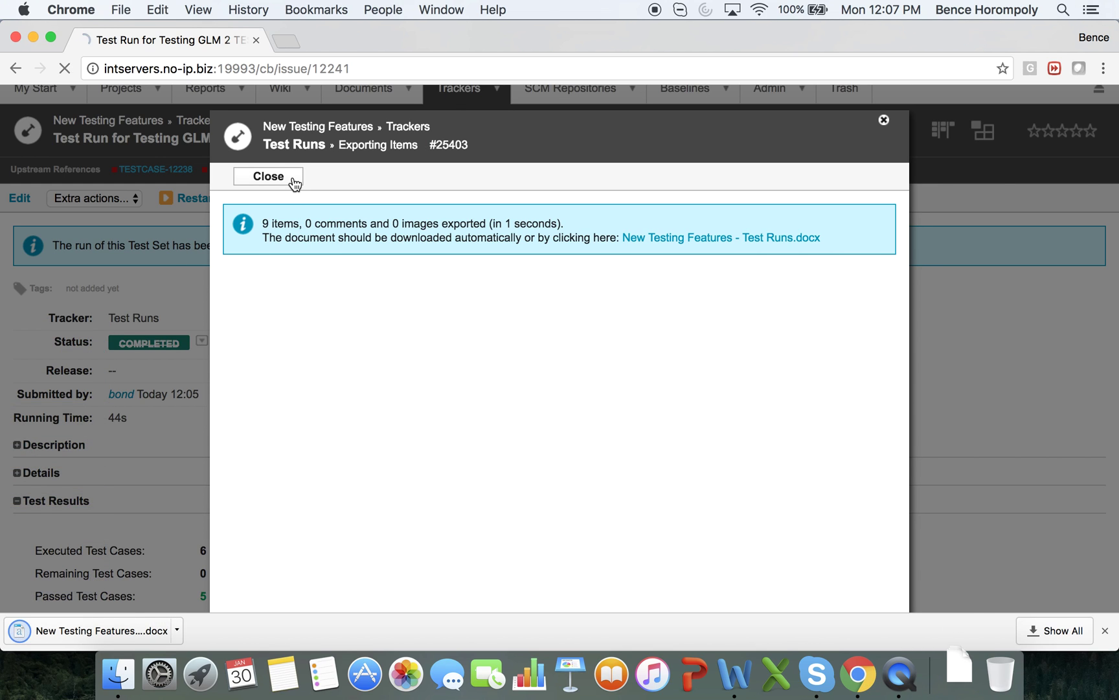
left_click(291, 181)
left_click(121, 633)
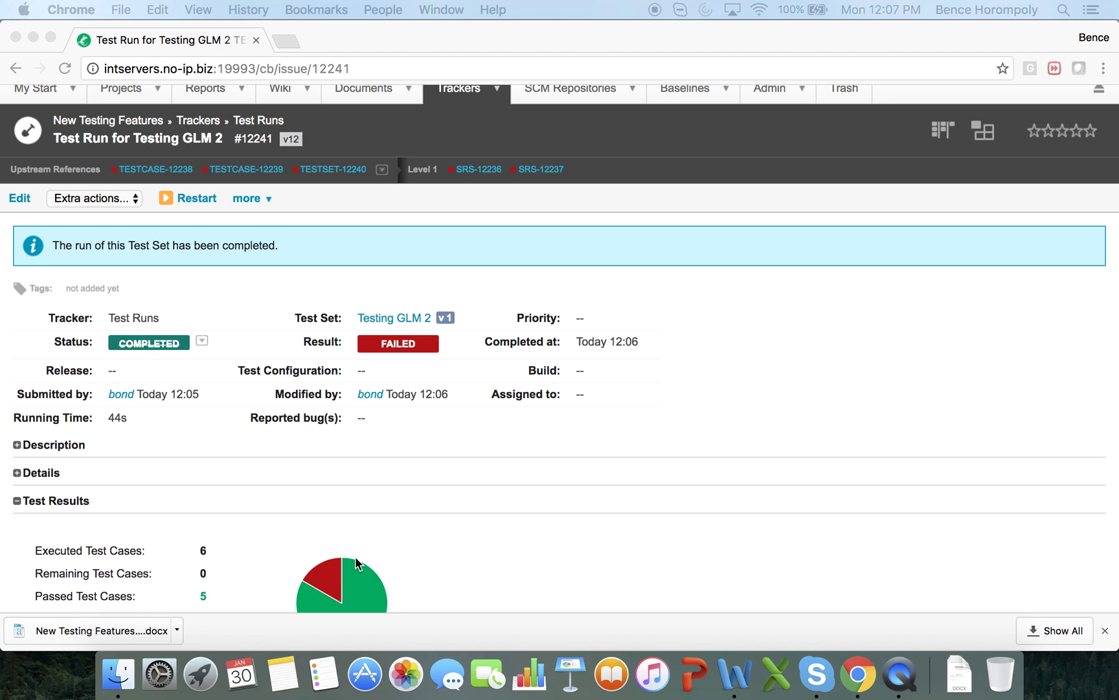
- Scroll through the 6-page document from the summary to the final TESTCASE-12239 step results
scroll(572, 456, "down", 5)
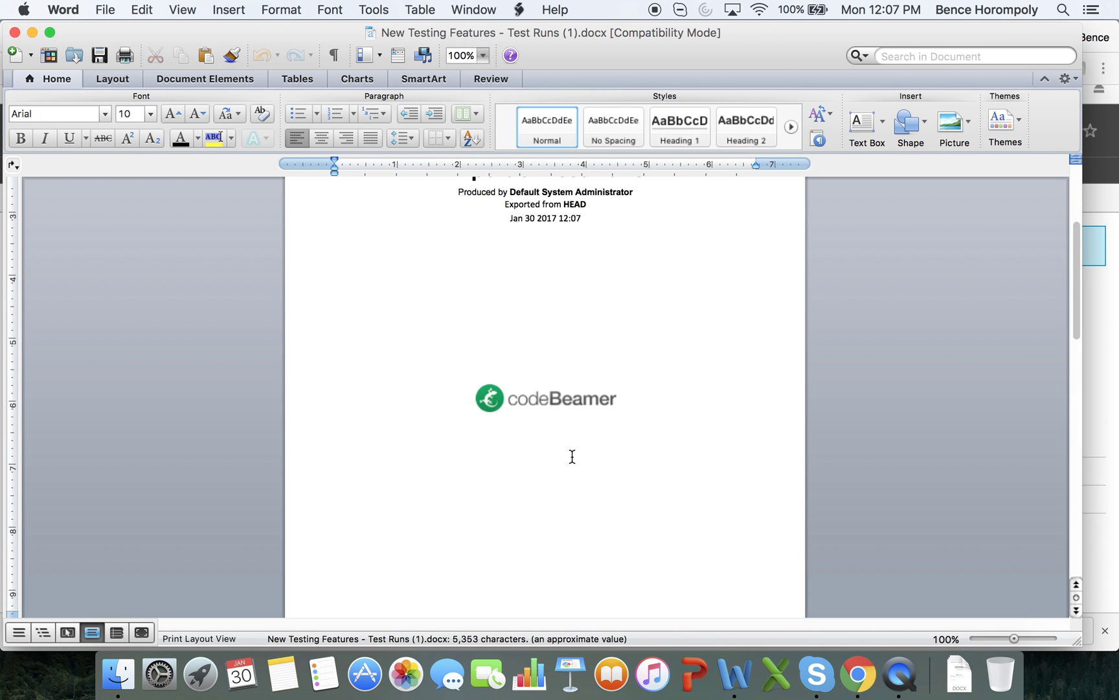
scroll(572, 456, "down", 15)
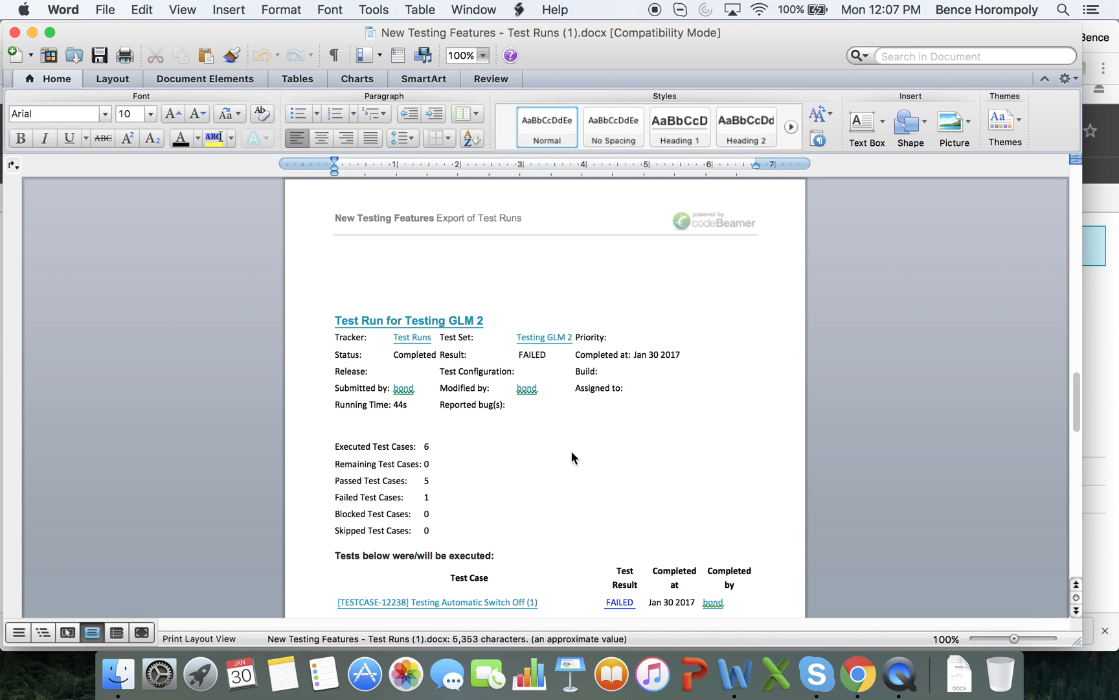
scroll(576, 455, "down", 10)
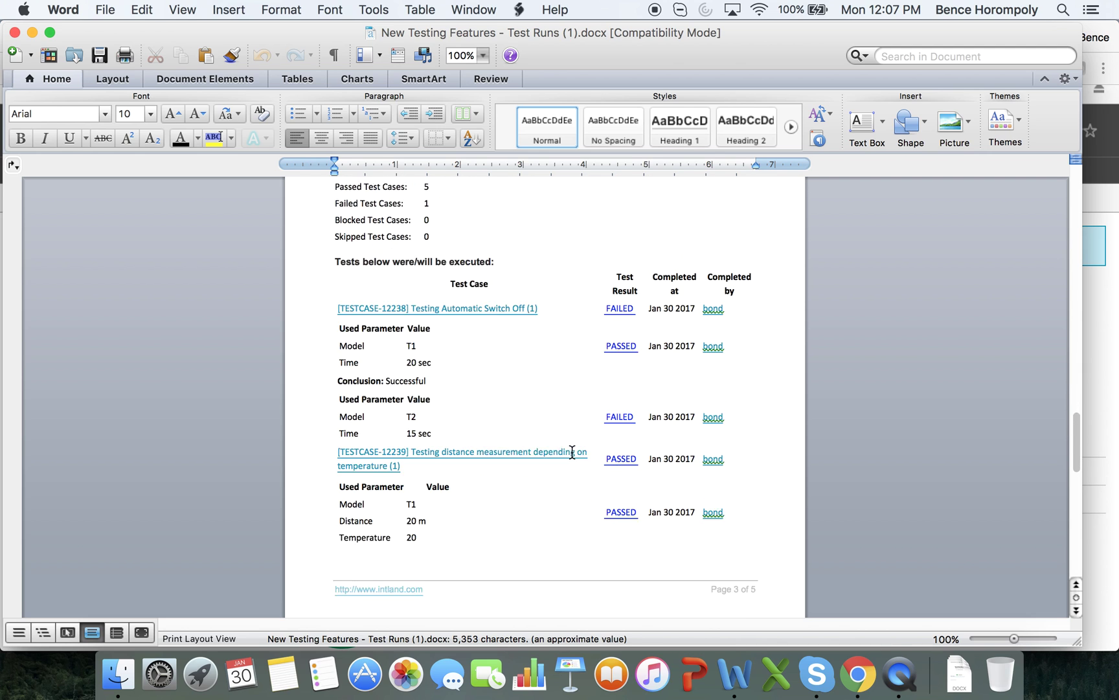
scroll(572, 452, "down", 5)
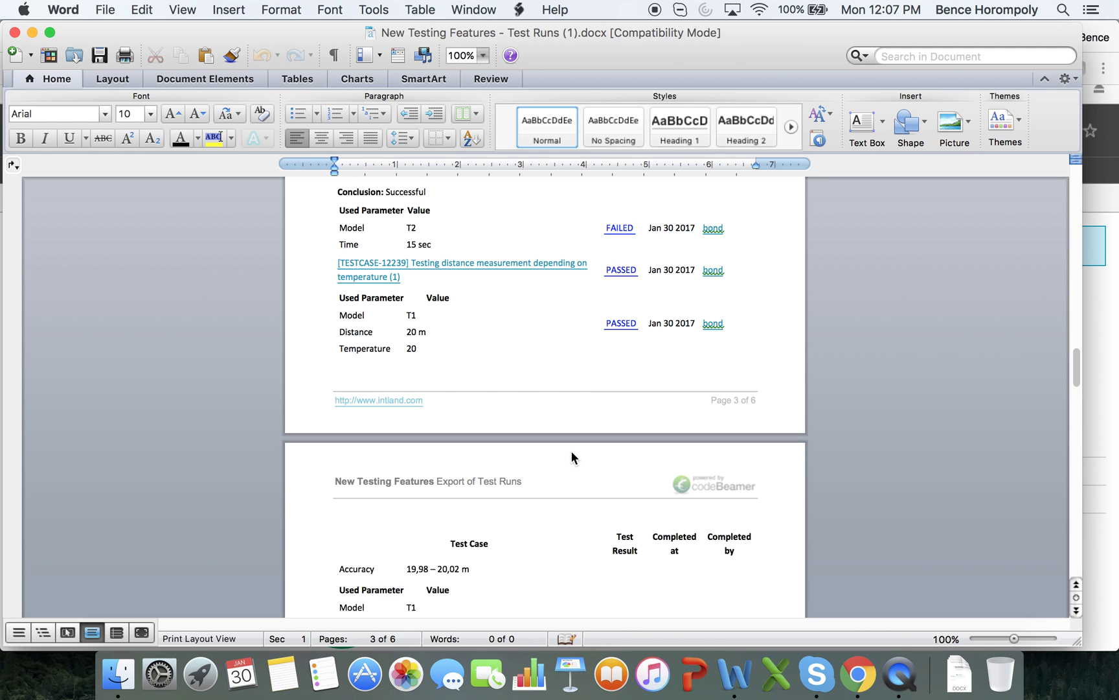
scroll(572, 456, "down", 12)
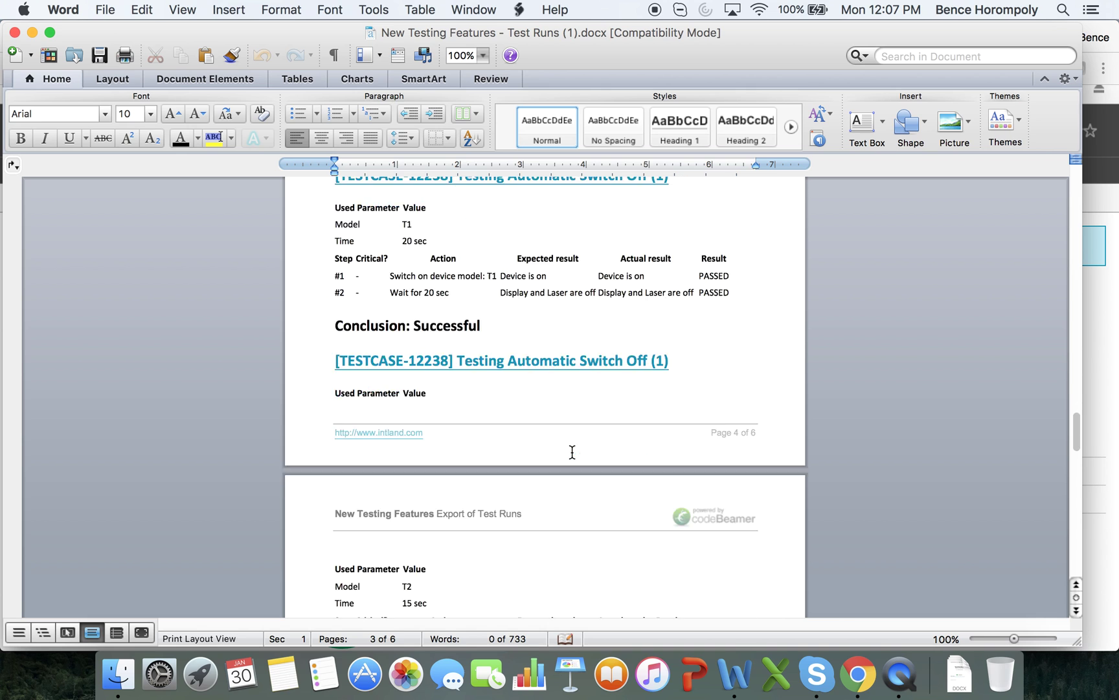
scroll(572, 452, "down", 12)
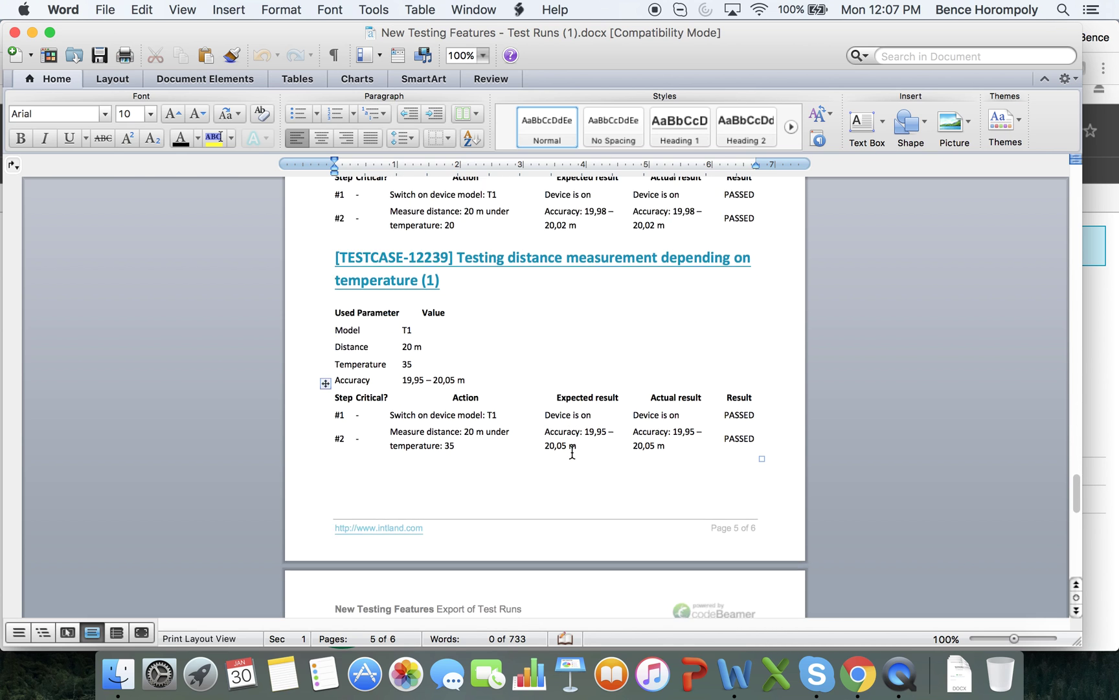
scroll(571, 457, "down", 10)
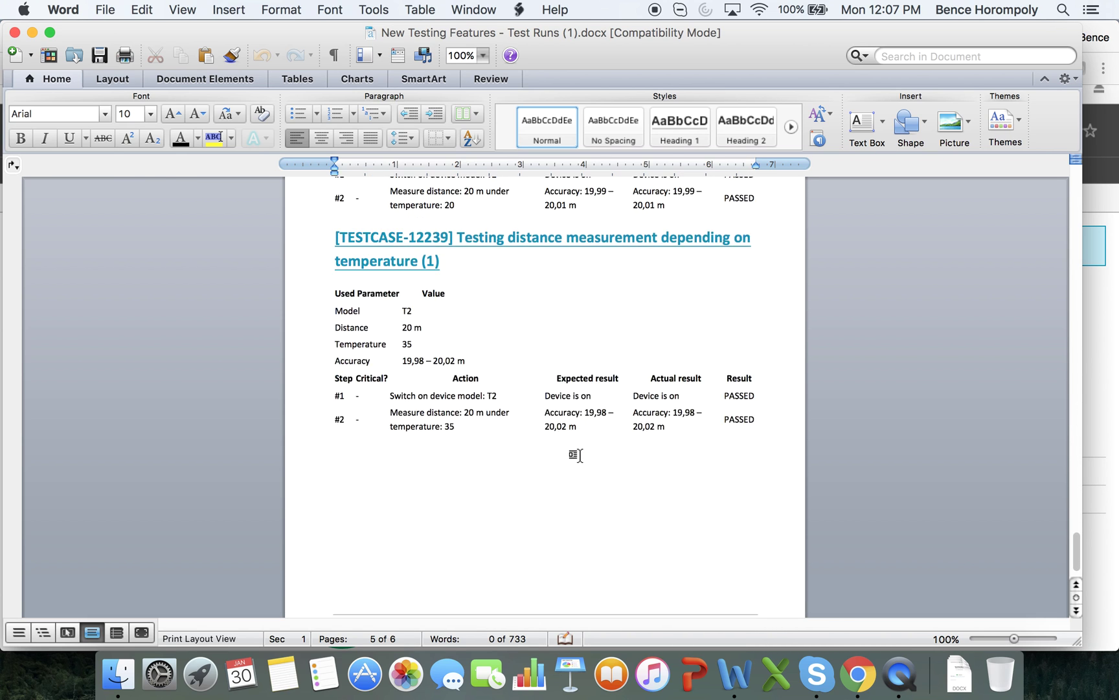
- Close Word and view Test Coverage for the System Requirement Specifications tracker
left_click(15, 32)
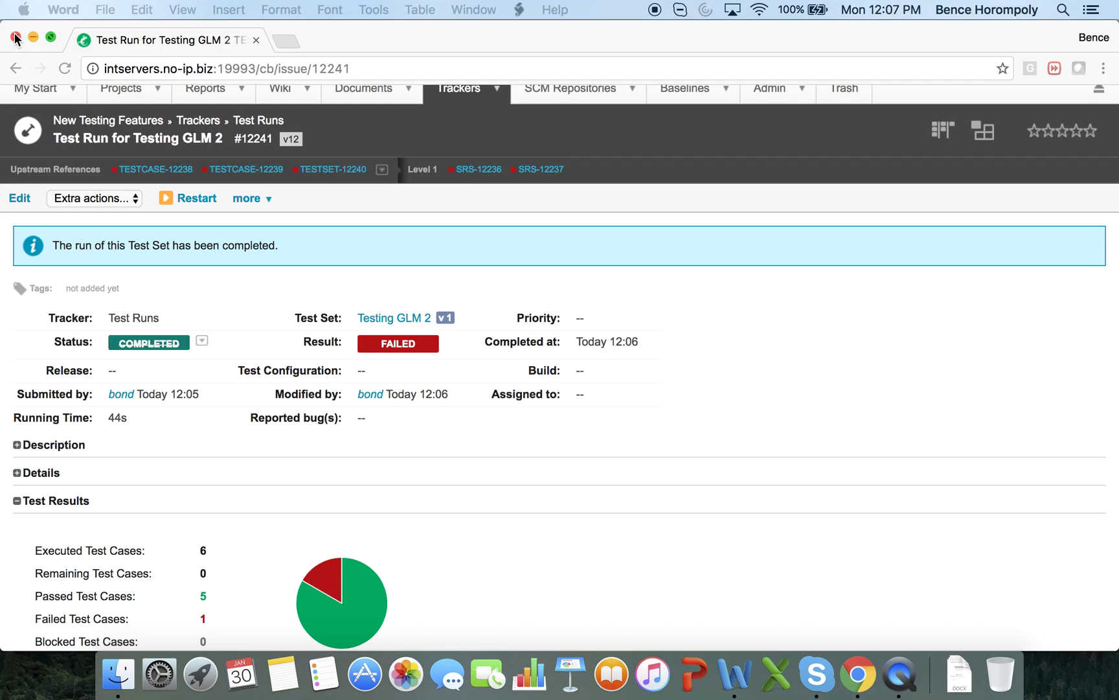
scroll(514, 242, "up", 2)
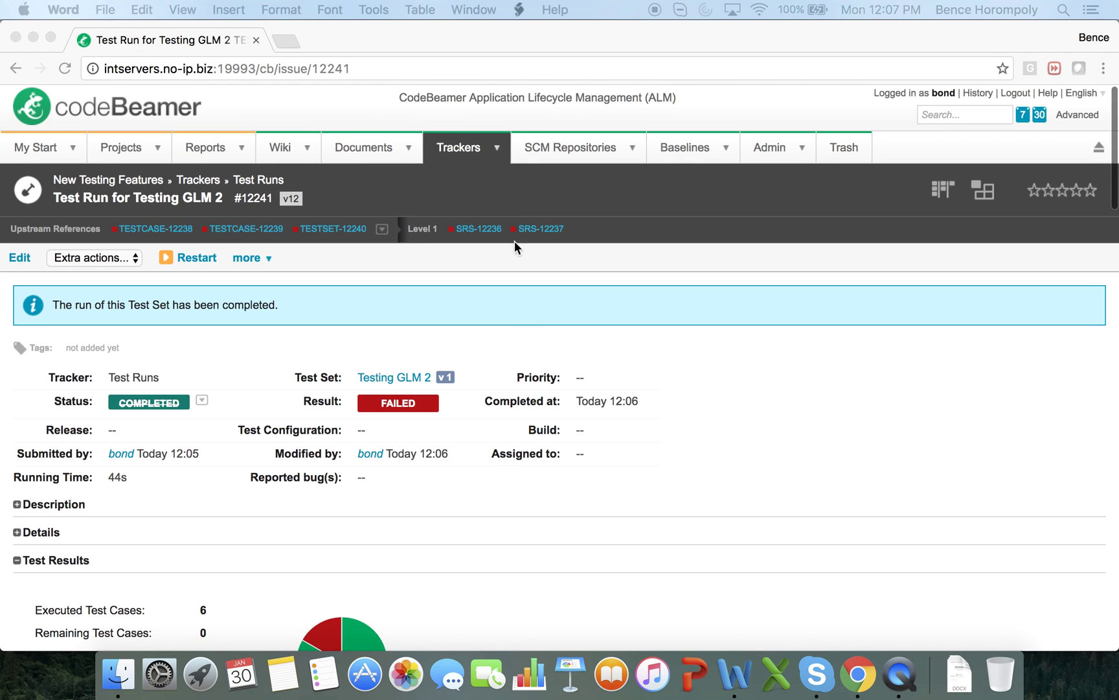
left_click(497, 149)
left_click(528, 292)
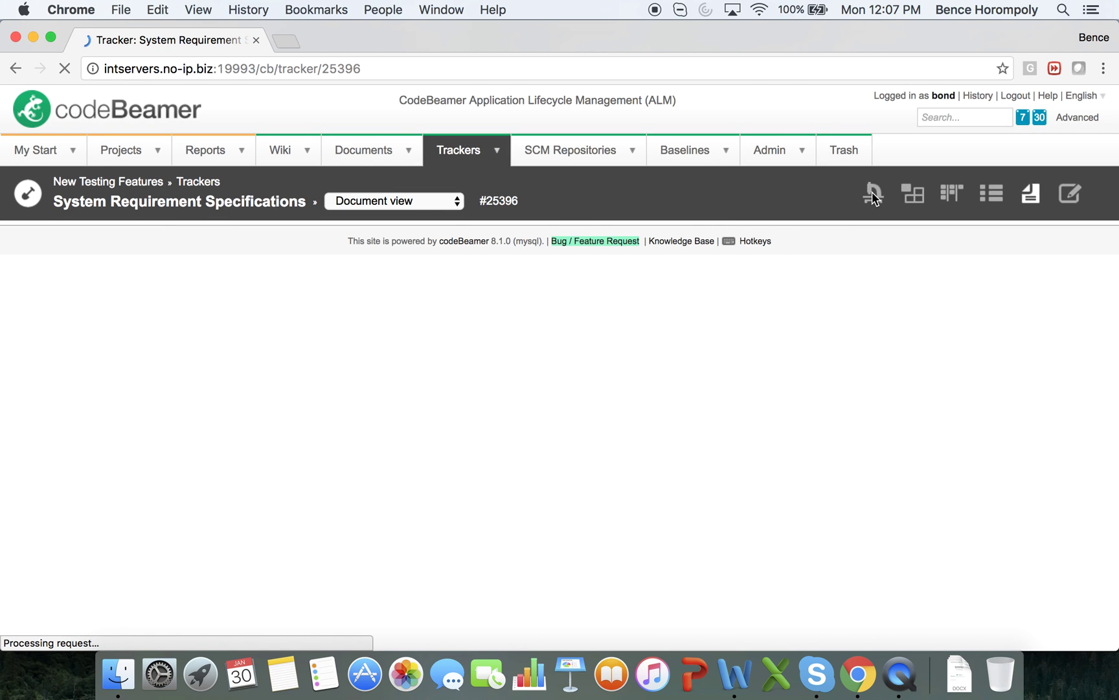
left_click(872, 193)
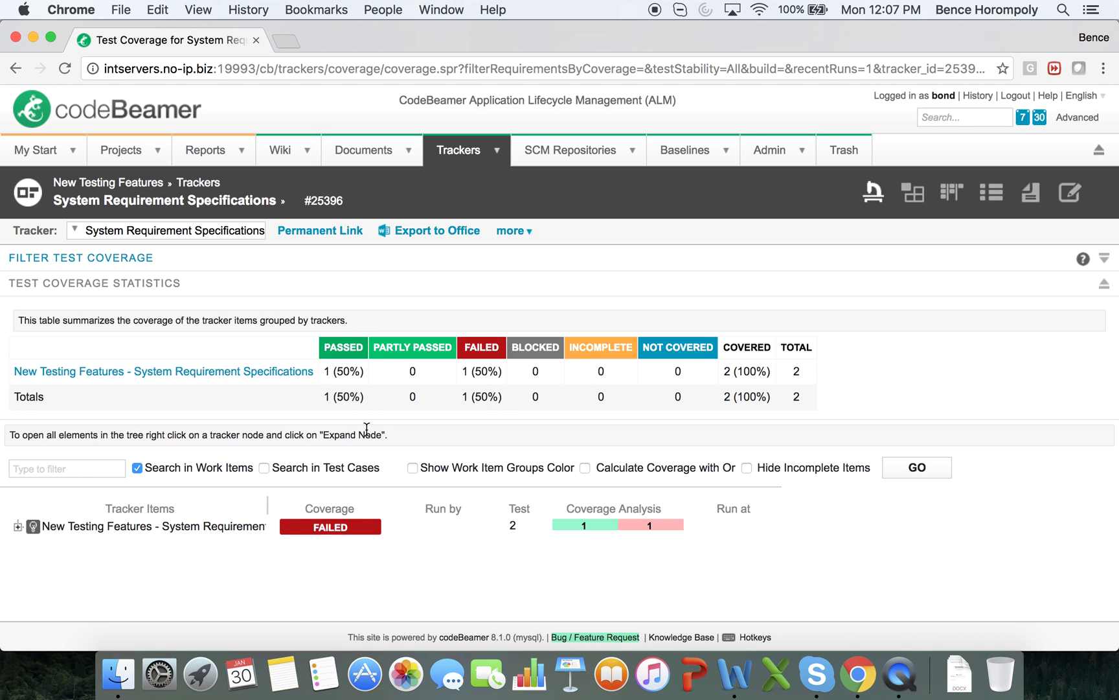
- Expand both requirements down to their runs: switch-off FAILED, distance measurement PASSED
left_click(19, 528)
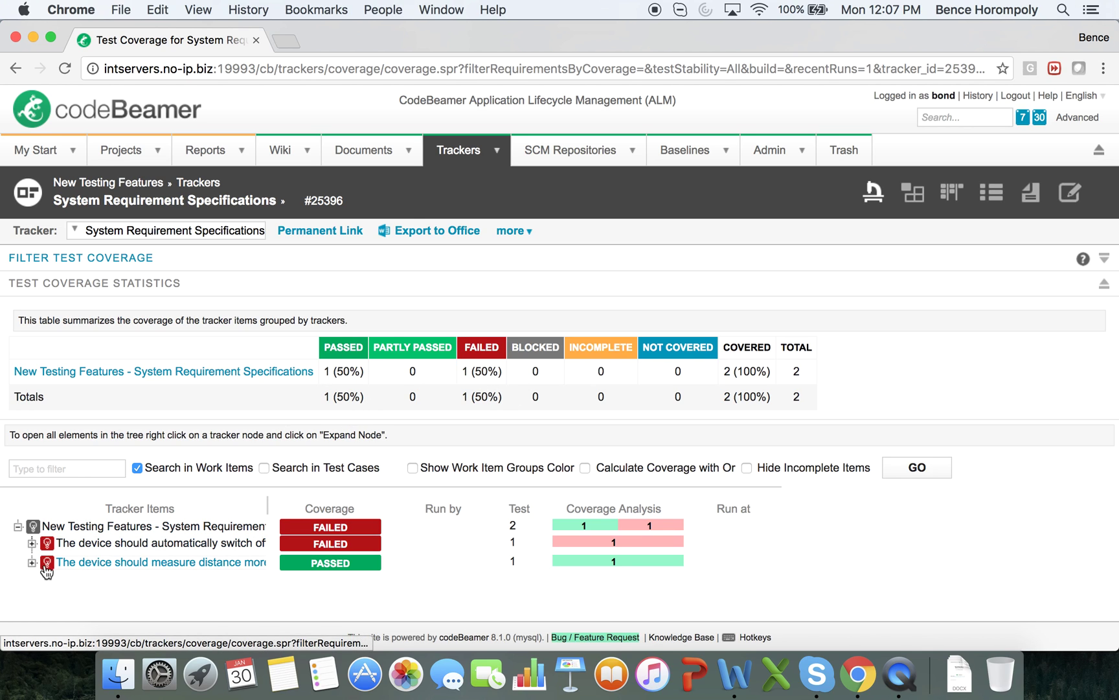
left_click(31, 543)
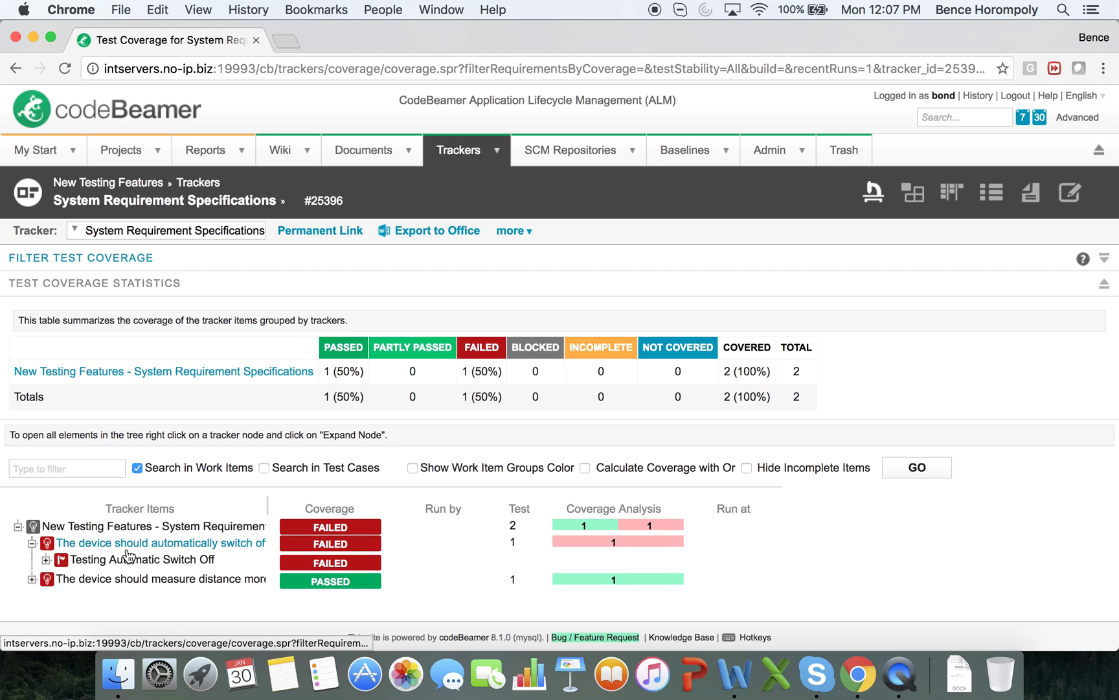
left_click(46, 559)
left_click(31, 595)
scroll(171, 571, "down", 1)
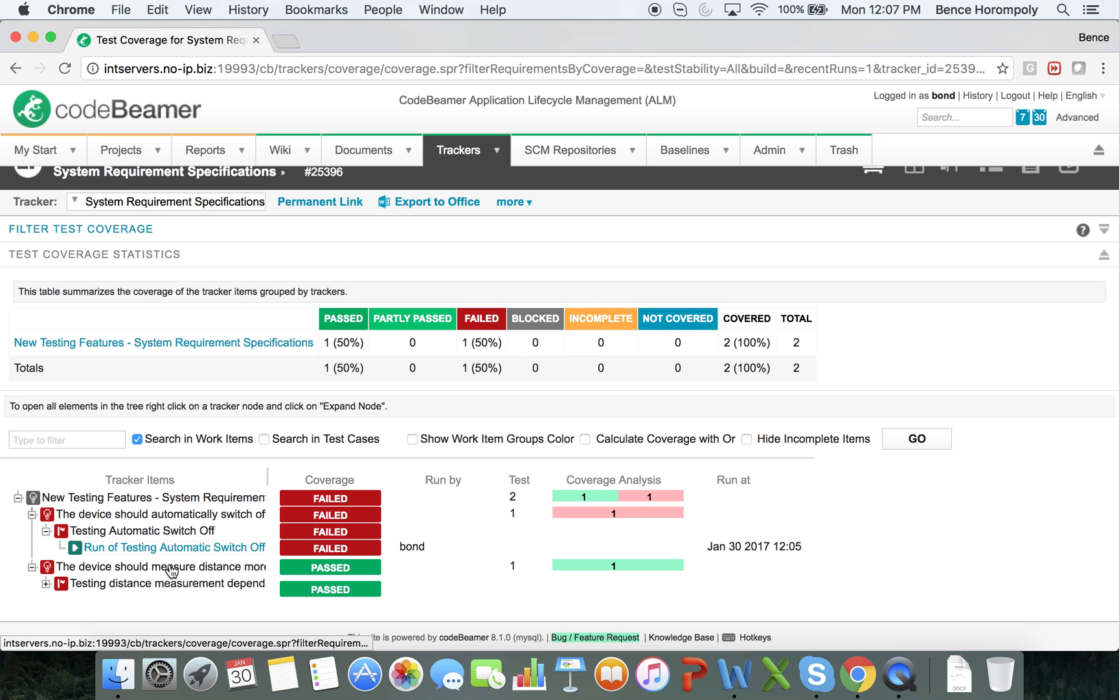
left_click(46, 583)
scroll(178, 607, "down", 1)
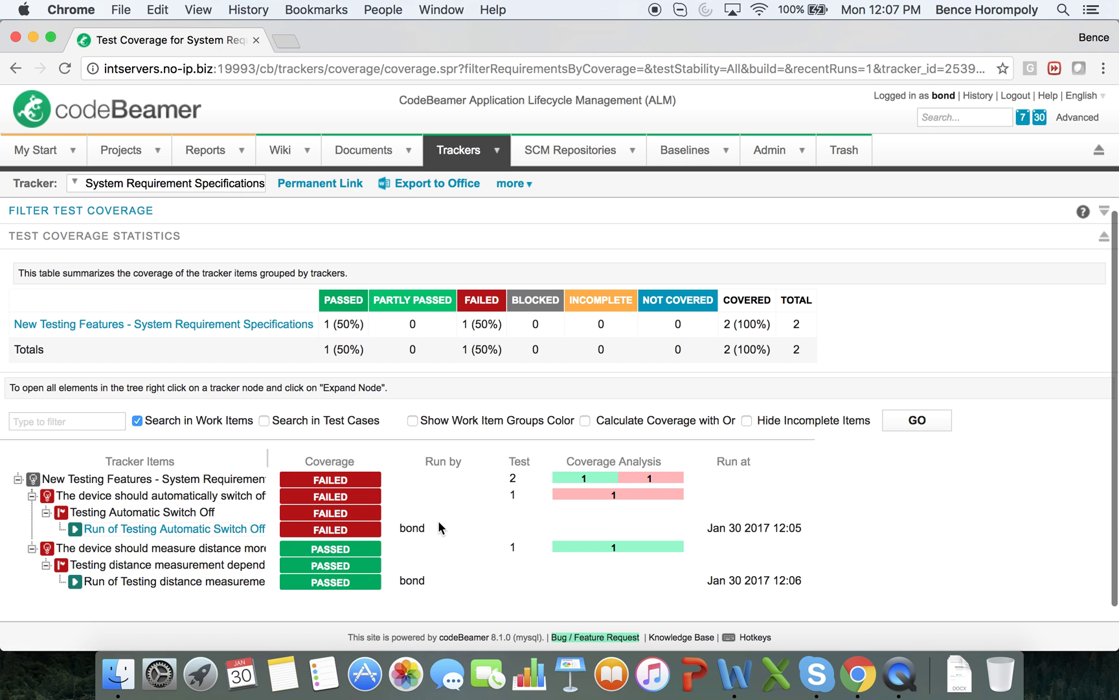
scroll(487, 499, "up", 2)
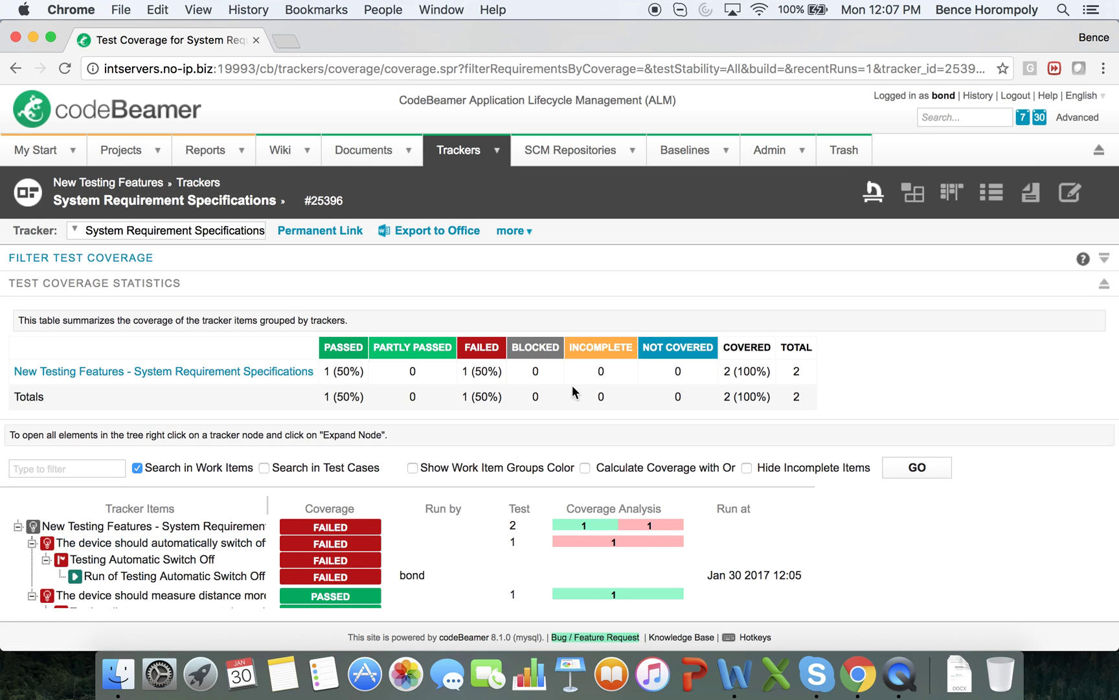